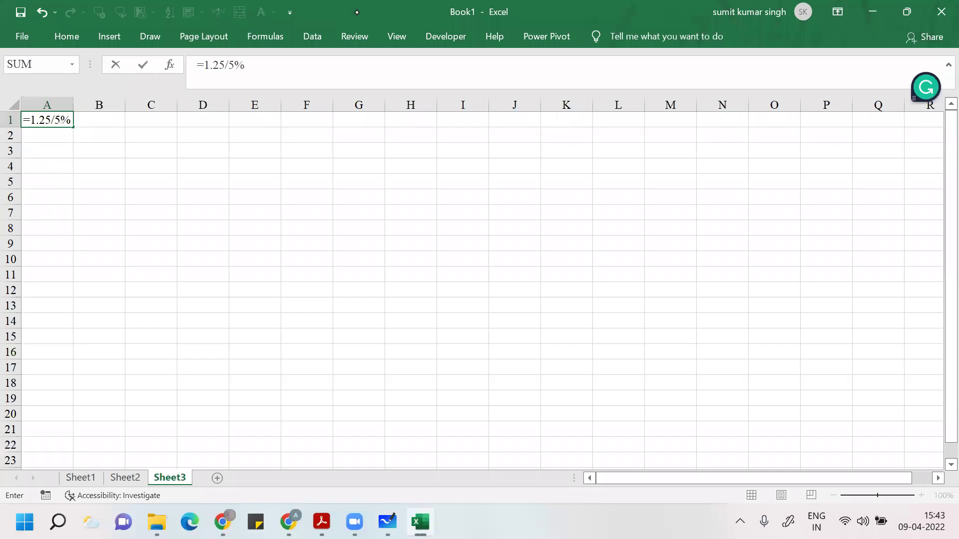
# Step: Commit =1.25/5% in cell A1 and, in Microsoft Whiteboard, handwrite "25 [ 1 −" after the new "P ="
pyautogui.press('Return')
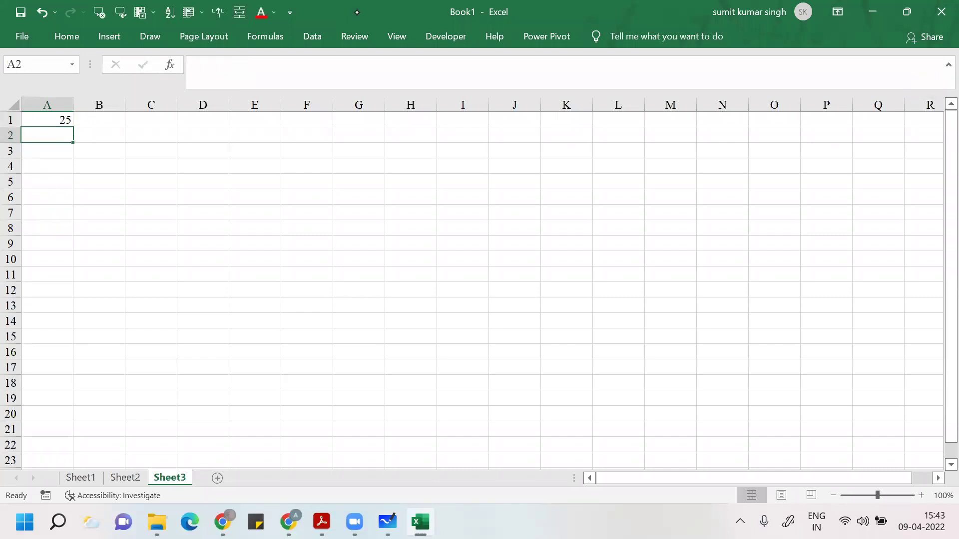
pyautogui.hotkey('alt', 'Tab')
pyautogui.moveTo(249, 372); pyautogui.dragTo(247, 395)
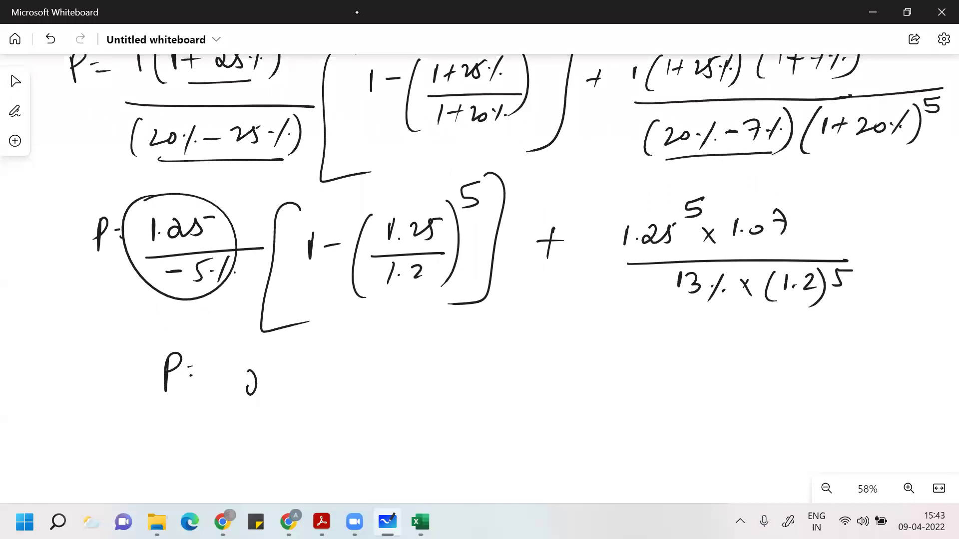
pyautogui.moveTo(260, 370); pyautogui.dragTo(274, 385)
pyautogui.moveTo(313, 353); pyautogui.dragTo(340, 448)
pyautogui.moveTo(351, 368); pyautogui.dragTo(353, 386)
pyautogui.moveTo(366, 377); pyautogui.dragTo(383, 376)
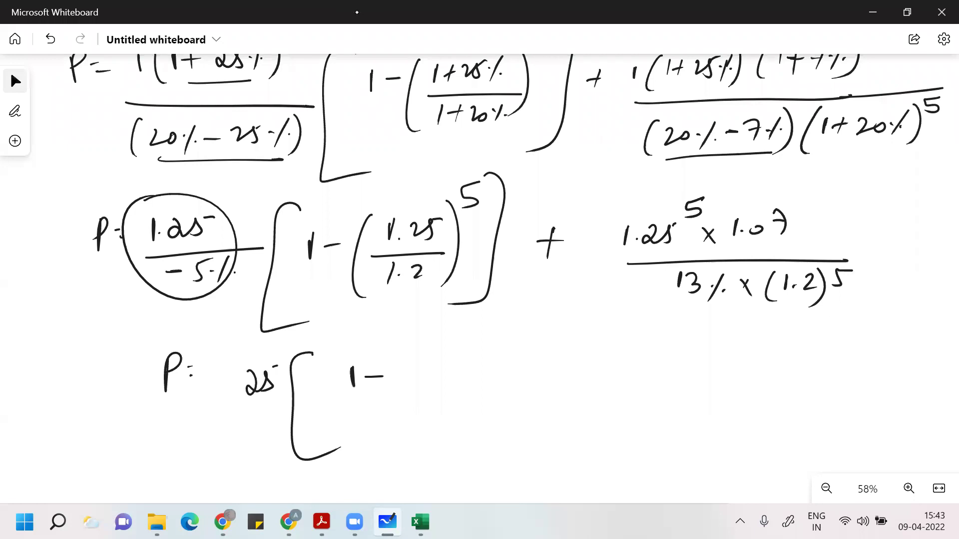
# Step: Switch to Excel and calculate =(1.25/1.2)^5 in cell A2
pyautogui.hotkey('alt', 'Tab')
pyautogui.write('=')
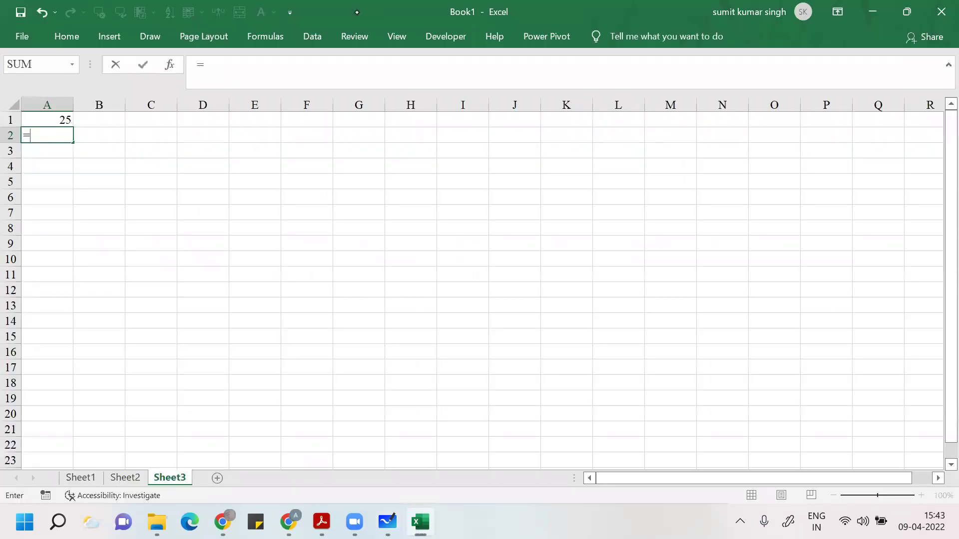
pyautogui.write('(1.25/1.2)^5')
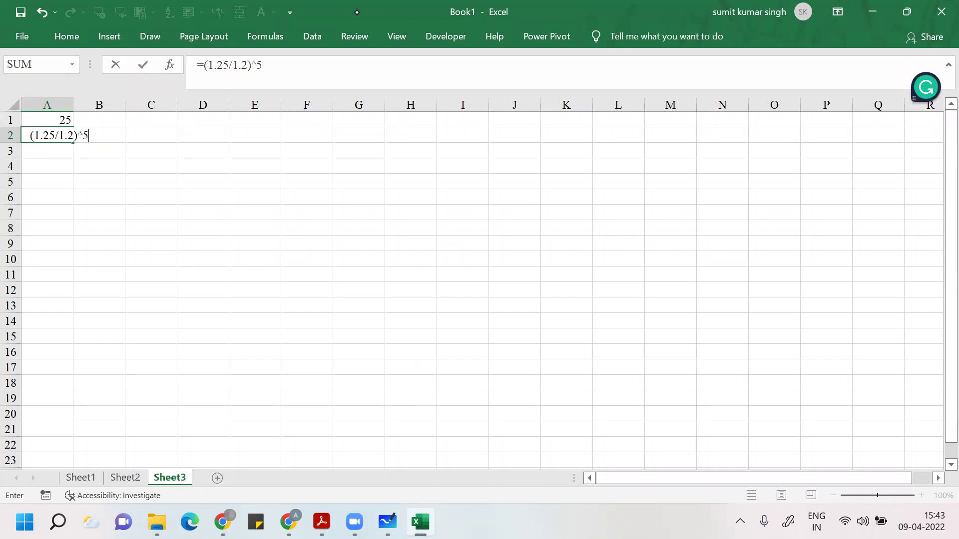
pyautogui.press('Return')
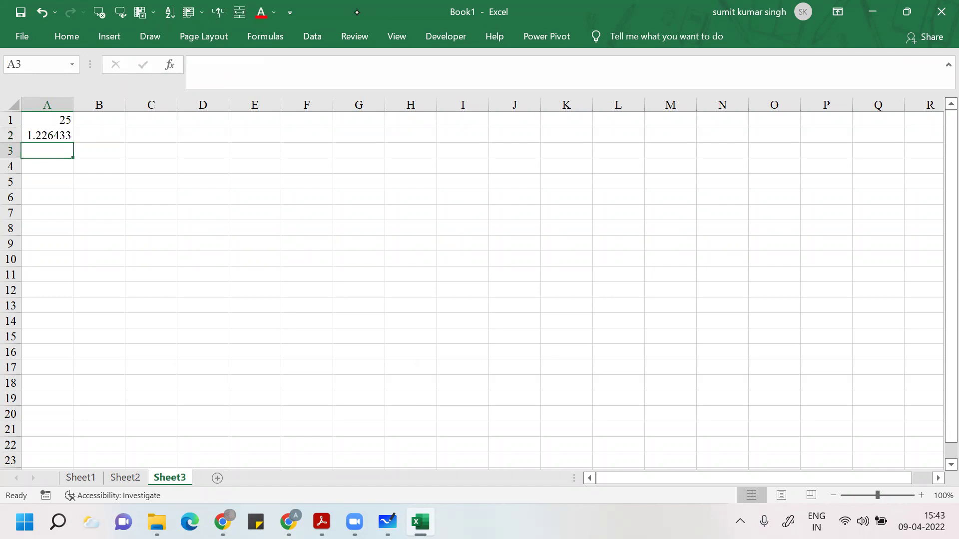
# Step: Back in Microsoft Whiteboard, complete the bracket by handwriting 1.226433 and add a plus sign after it
pyautogui.hotkey('alt', 'Tab')
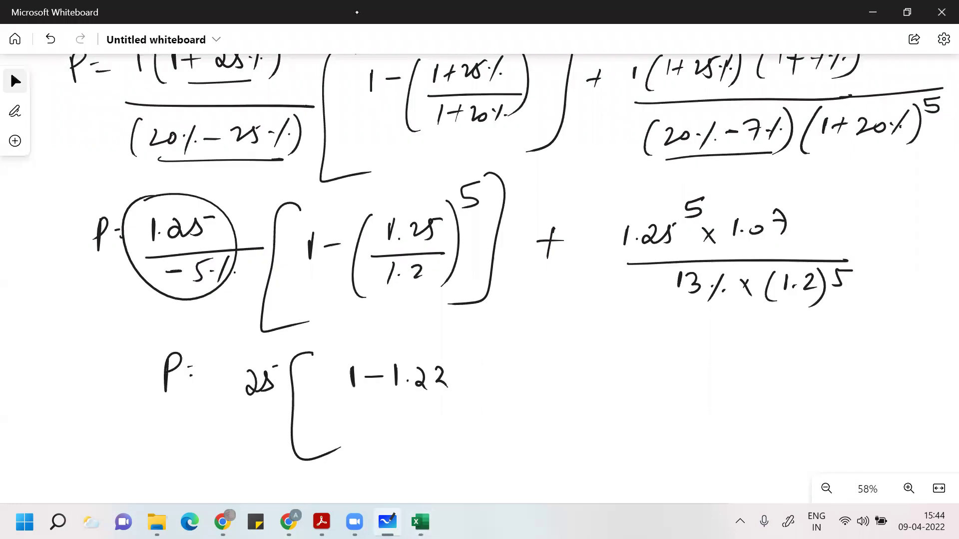
pyautogui.moveTo(466, 360)
pyautogui.mouseDown()
pyautogui.moveTo(464, 382)
pyautogui.moveTo(482, 381)
pyautogui.mouseUp()
pyautogui.moveTo(495, 359); pyautogui.dragTo(496, 380)
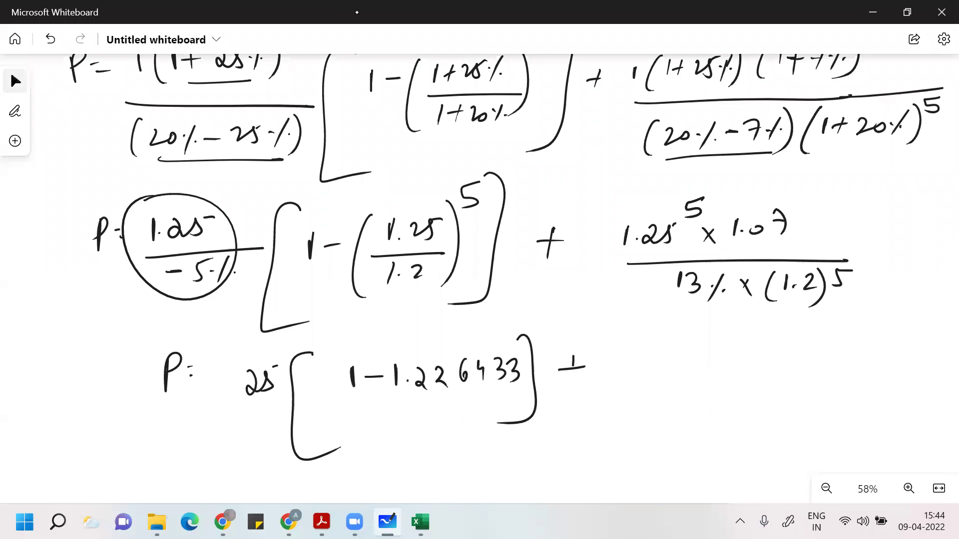
pyautogui.moveTo(571, 357); pyautogui.dragTo(573, 386)
# Step: Switch to Excel and calculate =1.25^5 in cell A3
pyautogui.hotkey('alt', 'Tab')
pyautogui.write('=1.25^5')
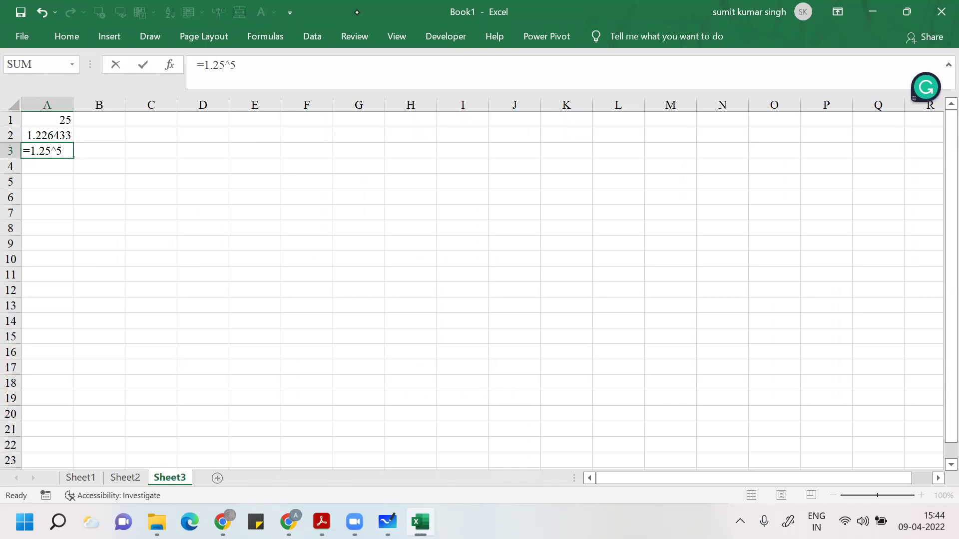
pyautogui.press('Return')
# Step: In Microsoft Whiteboard, handwrite the second term's numerator 3.051758 × 1.07 over a fraction line and begin its denominator
pyautogui.hotkey('alt', 'Tab')
pyautogui.moveTo(640, 355)
pyautogui.mouseDown()
pyautogui.moveTo(652, 362)
pyautogui.moveTo(644, 374)
pyautogui.moveTo(660, 378)
pyautogui.mouseUp()
pyautogui.hotkey('alt', 'Tab')
pyautogui.hotkey('alt', 'Tab')
pyautogui.moveTo(675, 367); pyautogui.dragTo(672, 369)
pyautogui.moveTo(695, 355)
pyautogui.mouseDown()
pyautogui.moveTo(685, 377)
pyautogui.moveTo(716, 365)
pyautogui.mouseUp()
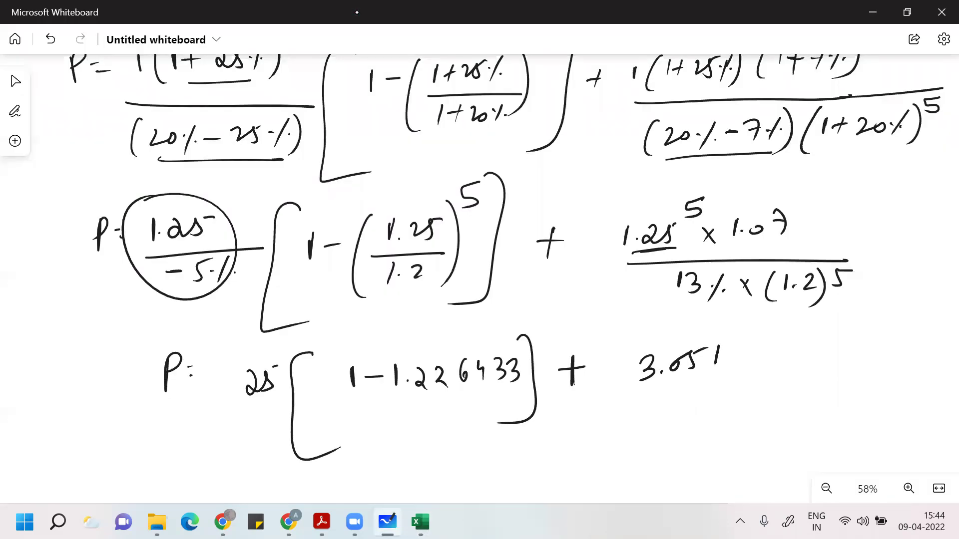
pyautogui.hotkey('alt', 'Tab')
pyautogui.hotkey('alt', 'Tab')
pyautogui.moveTo(721, 348); pyautogui.dragTo(732, 367)
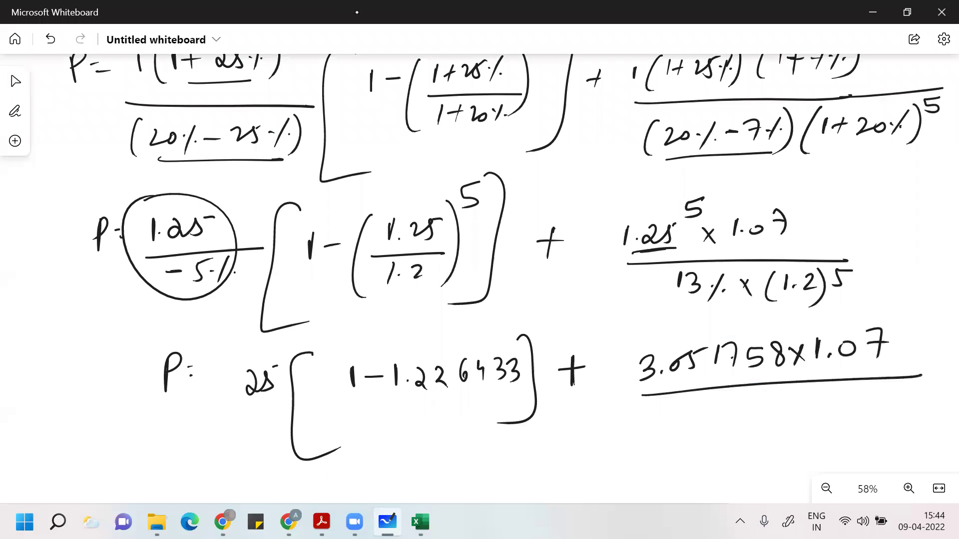
pyautogui.hotkey('alt', 'Tab')
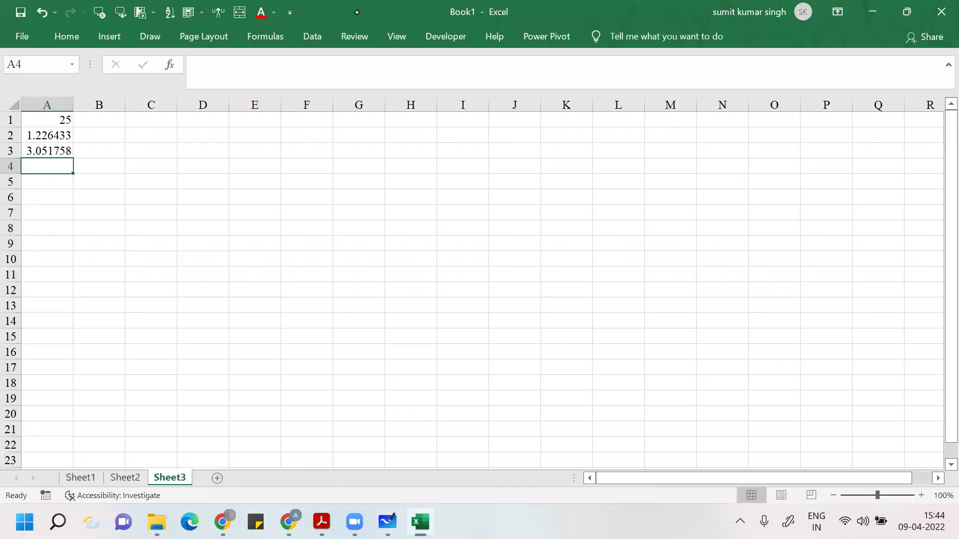
pyautogui.hotkey('alt', 'Tab')
pyautogui.moveTo(686, 402); pyautogui.dragTo(689, 422)
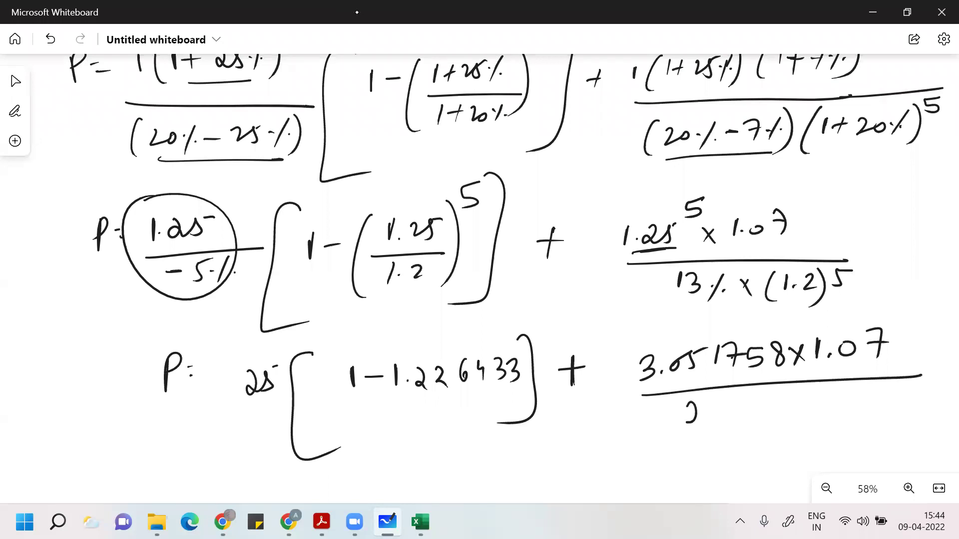
# Step: Switch to Excel and calculate =1.2^5 in cell A4
pyautogui.hotkey('alt', 'Tab')
pyautogui.write('=')
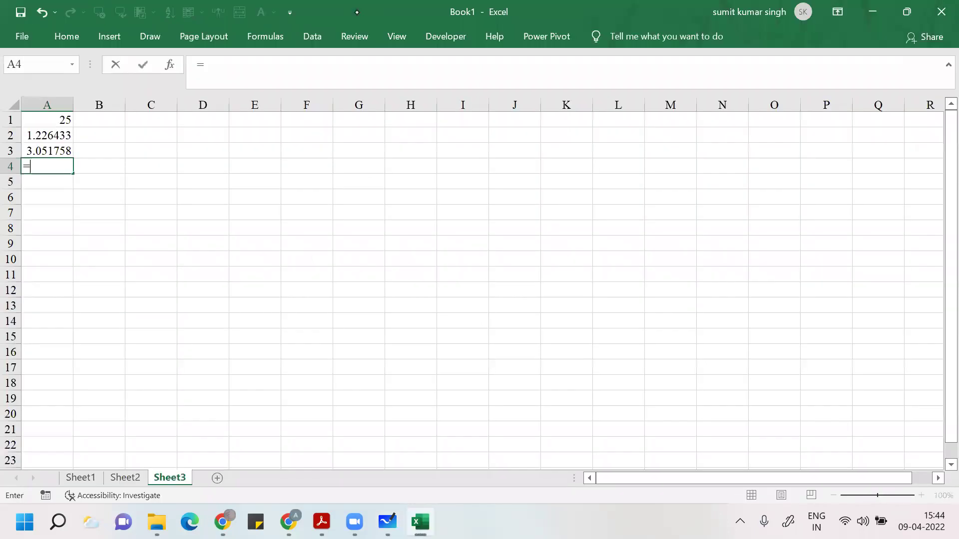
pyautogui.write('1.2^5')
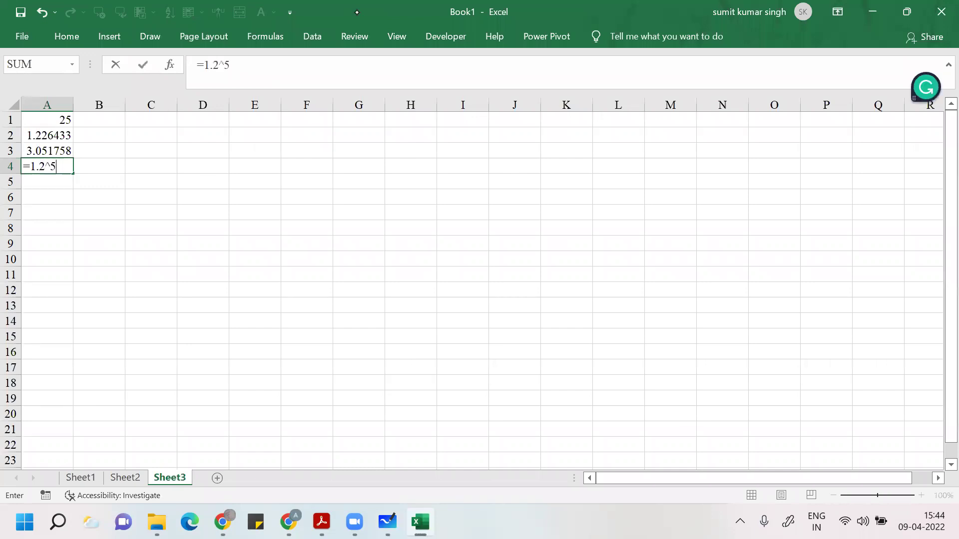
pyautogui.press('Return')
# Step: In Microsoft Whiteboard, complete the second term's denominator by handwriting 2.48832 after "0.13 ×"
pyautogui.hotkey('alt', 'Tab')
pyautogui.moveTo(788, 403); pyautogui.dragTo(798, 421)
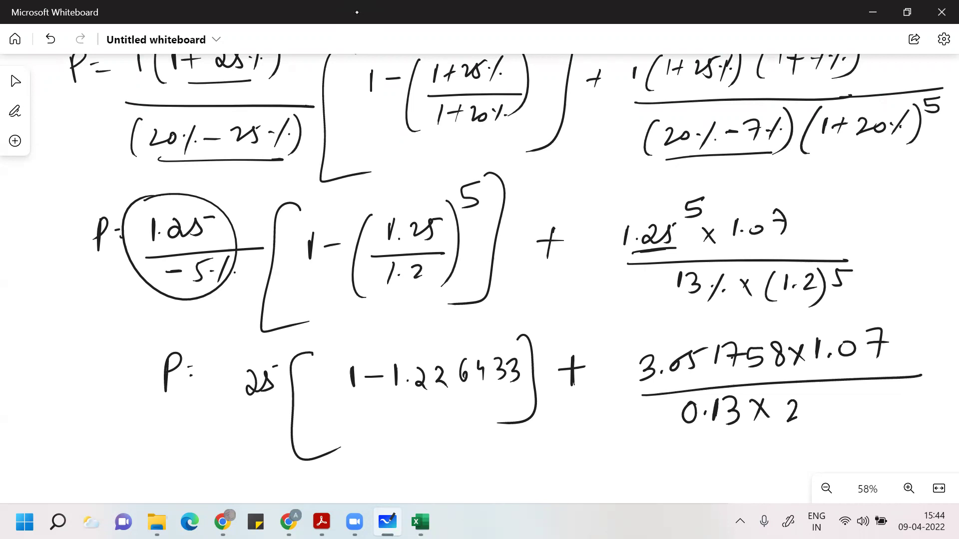
pyautogui.moveTo(809, 419); pyautogui.dragTo(919, 407)
# Step: Underline the 25[1 − 1.226433] term on the whiteboard and start a new "P =" line below it
pyautogui.click(15, 81)
pyautogui.moveTo(499, 350); pyautogui.dragTo(455, 195)
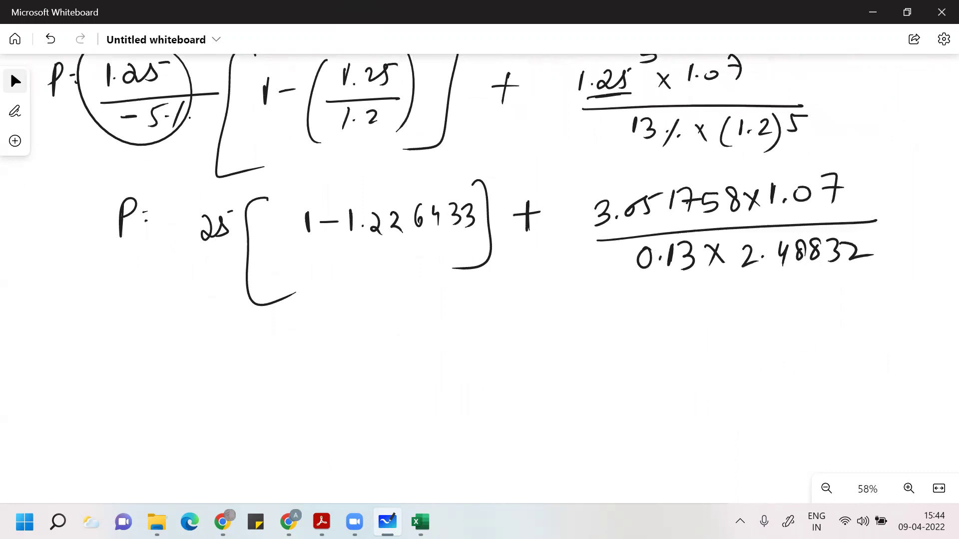
pyautogui.hotkey('alt', 'Tab')
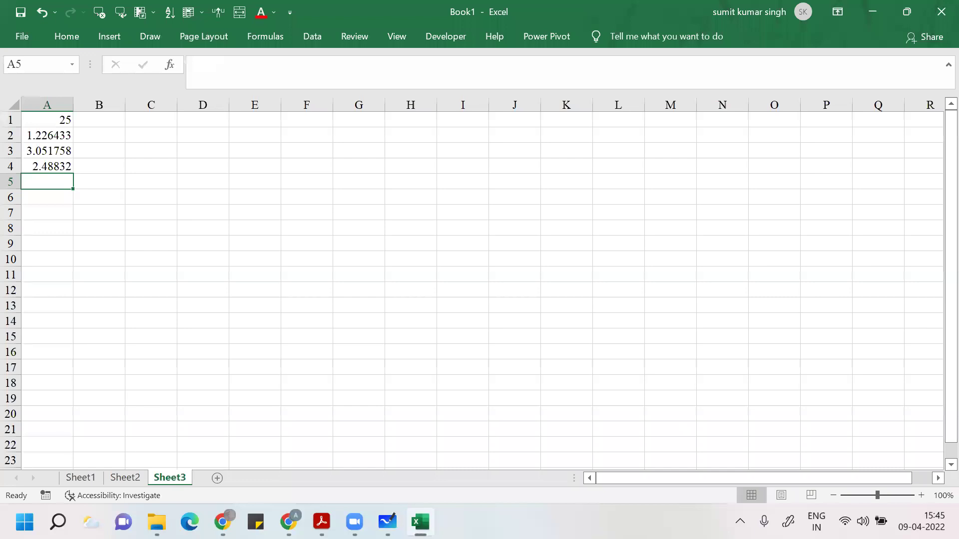
pyautogui.hotkey('alt', 'Tab')
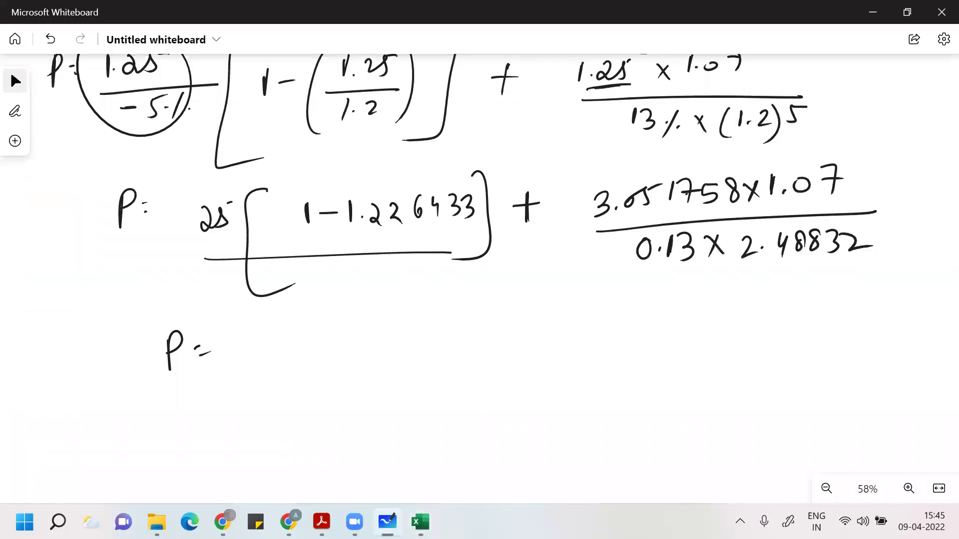
# Step: Switch to Excel and calculate the first term in cell A5 with =25*(1-A2)
pyautogui.hotkey('alt', 'Tab')
pyautogui.write('=25*(1-')
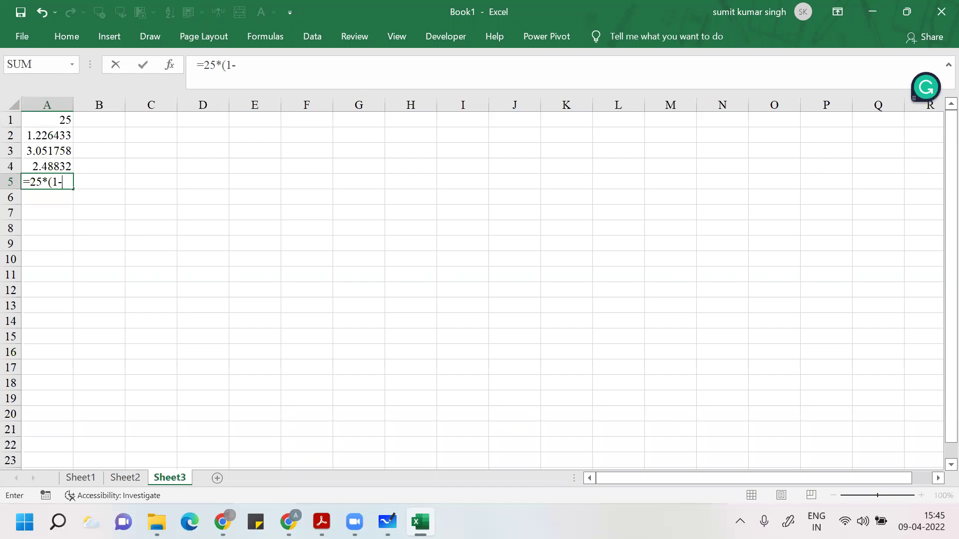
pyautogui.click(56, 133)
pyautogui.press('Return')
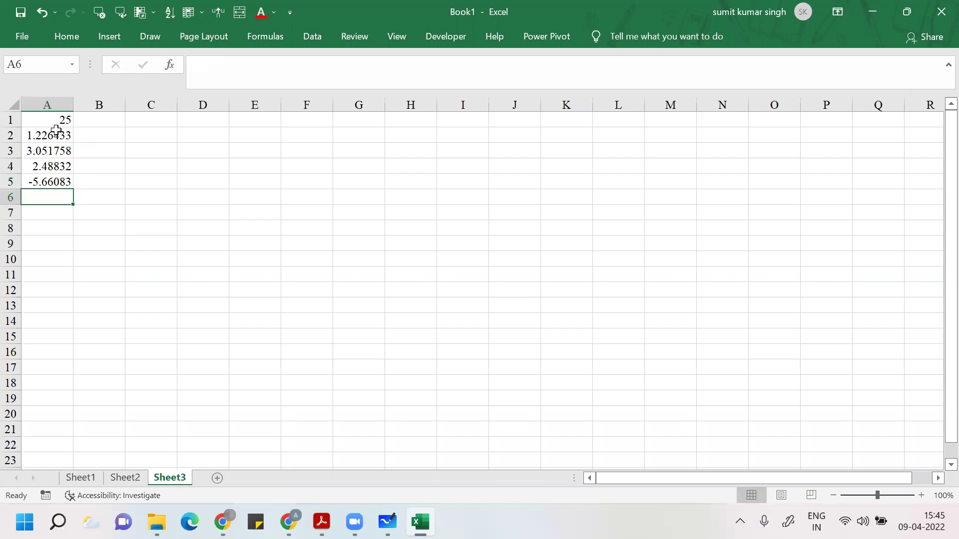
# Step: In Microsoft Whiteboard, handwrite −5.66083 followed by a plus sign on the new "P =" line
pyautogui.hotkey('alt', 'Tab')
pyautogui.moveTo(247, 345); pyautogui.dragTo(275, 351)
pyautogui.click(299, 343)
pyautogui.hotkey('alt', 'Tab')
pyautogui.hotkey('alt', 'Tab')
pyautogui.moveTo(331, 318)
pyautogui.mouseDown()
pyautogui.moveTo(322, 335)
pyautogui.moveTo(339, 340)
pyautogui.moveTo(380, 318)
pyautogui.moveTo(402, 335)
pyautogui.mouseUp()
pyautogui.moveTo(341, 318)
pyautogui.mouseDown()
pyautogui.moveTo(338, 340)
pyautogui.moveTo(353, 333)
pyautogui.mouseUp()
pyautogui.moveTo(432, 320)
pyautogui.mouseDown()
pyautogui.moveTo(455, 321)
pyautogui.moveTo(448, 340)
pyautogui.mouseUp()
# Step: Circle the fraction 3.051758 × 1.07 over 0.13 × 2.48832 and handwrite its value, about 10.09448, after the plus sign
pyautogui.moveTo(589, 176)
pyautogui.mouseDown()
pyautogui.moveTo(729, 299)
pyautogui.moveTo(644, 157)
pyautogui.mouseUp()
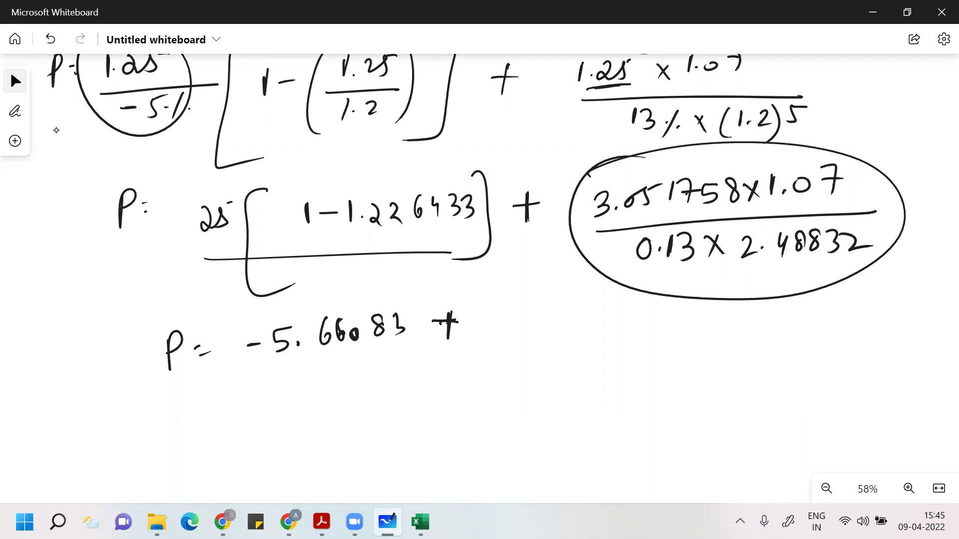
pyautogui.moveTo(478, 313)
pyautogui.mouseDown()
pyautogui.moveTo(478, 333)
pyautogui.moveTo(490, 317)
pyautogui.mouseUp()
pyautogui.moveTo(524, 314); pyautogui.dragTo(524, 314)
pyautogui.moveTo(547, 315); pyautogui.dragTo(541, 331)
pyautogui.moveTo(558, 310); pyautogui.dragTo(564, 333)
pyautogui.moveTo(574, 309); pyautogui.dragTo(582, 338)
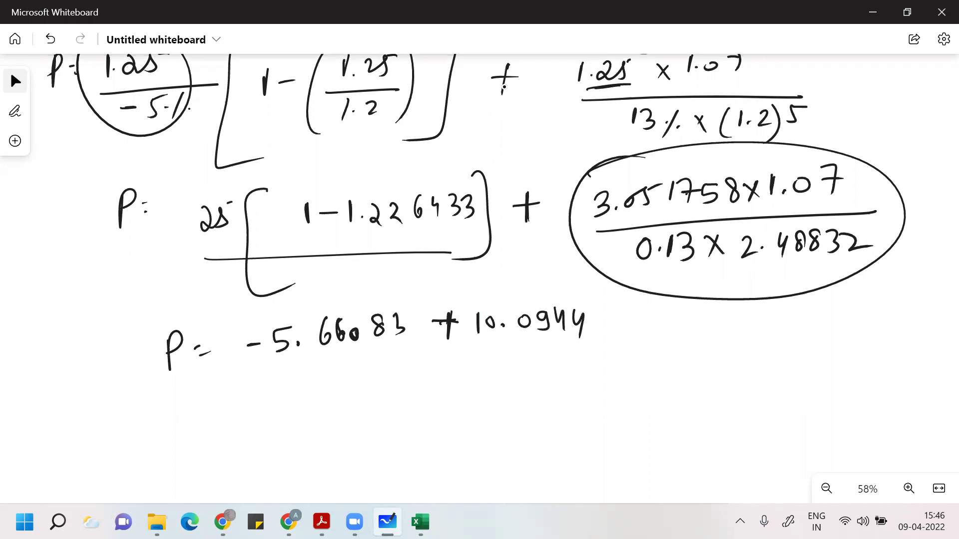
pyautogui.moveTo(606, 314)
pyautogui.mouseDown()
pyautogui.moveTo(599, 332)
pyautogui.moveTo(642, 329)
pyautogui.mouseUp()
# Step: Handwrite the final answer "P = Rs 4.4336" below the sum and double-underline it
pyautogui.moveTo(301, 385); pyautogui.dragTo(302, 423)
pyautogui.moveTo(301, 387); pyautogui.dragTo(302, 406)
pyautogui.moveTo(326, 394); pyautogui.dragTo(332, 395)
pyautogui.moveTo(329, 401); pyautogui.dragTo(338, 401)
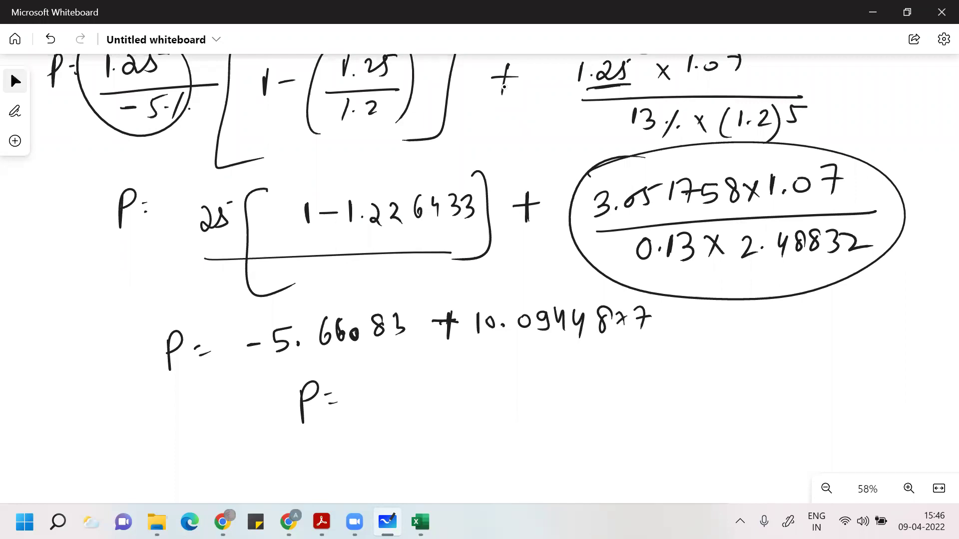
pyautogui.moveTo(374, 371); pyautogui.dragTo(376, 399)
pyautogui.moveTo(375, 373); pyautogui.dragTo(389, 396)
pyautogui.moveTo(402, 376)
pyautogui.mouseDown()
pyautogui.moveTo(395, 396)
pyautogui.moveTo(436, 381)
pyautogui.mouseUp()
pyautogui.moveTo(436, 371)
pyautogui.mouseDown()
pyautogui.moveTo(438, 397)
pyautogui.moveTo(466, 396)
pyautogui.mouseUp()
pyautogui.moveTo(478, 369)
pyautogui.mouseDown()
pyautogui.moveTo(489, 383)
pyautogui.moveTo(479, 394)
pyautogui.moveTo(497, 395)
pyautogui.mouseUp()
pyautogui.moveTo(530, 369); pyautogui.dragTo(522, 387)
pyautogui.moveTo(407, 441); pyautogui.dragTo(556, 423)
pyautogui.moveTo(469, 442); pyautogui.dragTo(567, 438)
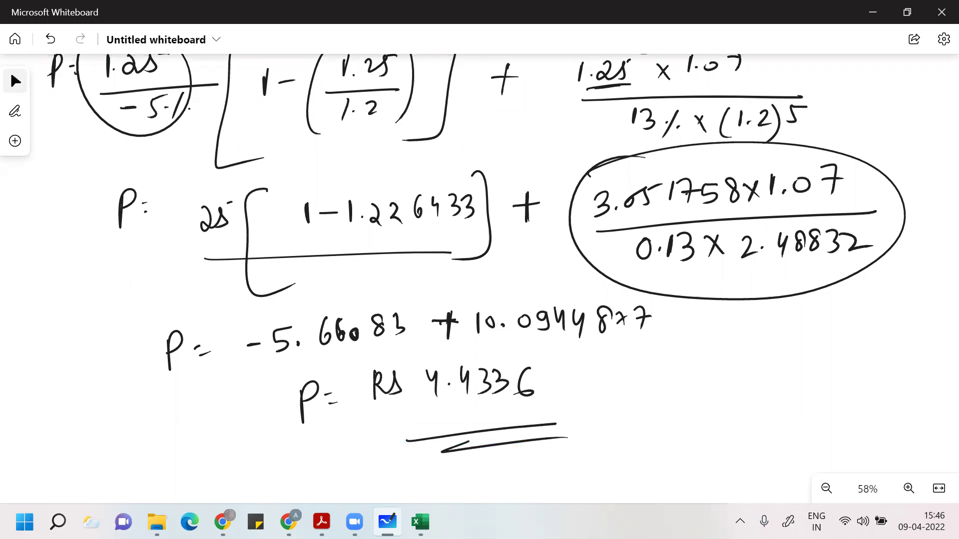
# Step: Draw a long vertical divider beside the finished solution and handwrite the underlined heading "year" beyond it
pyautogui.scroll(-2, 480, 280)
pyautogui.scroll(-2, 480, 279)
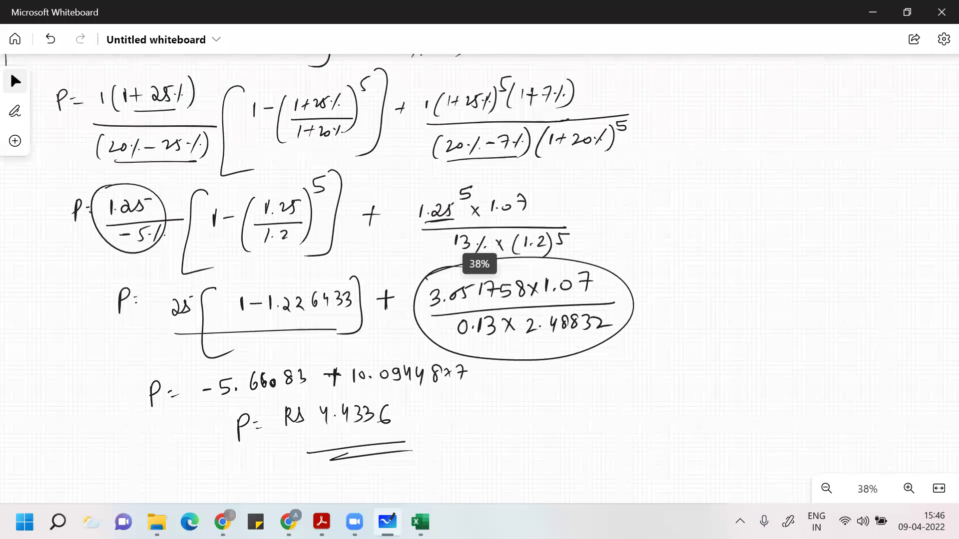
pyautogui.scroll(-2, 479, 280)
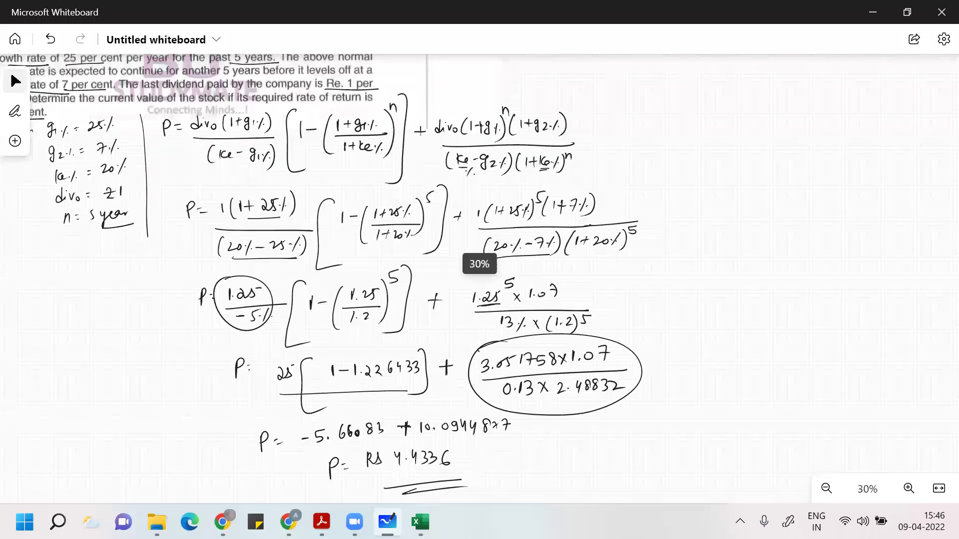
pyautogui.hscroll(-3, 480, 280)
pyautogui.scroll(1, 479, 279)
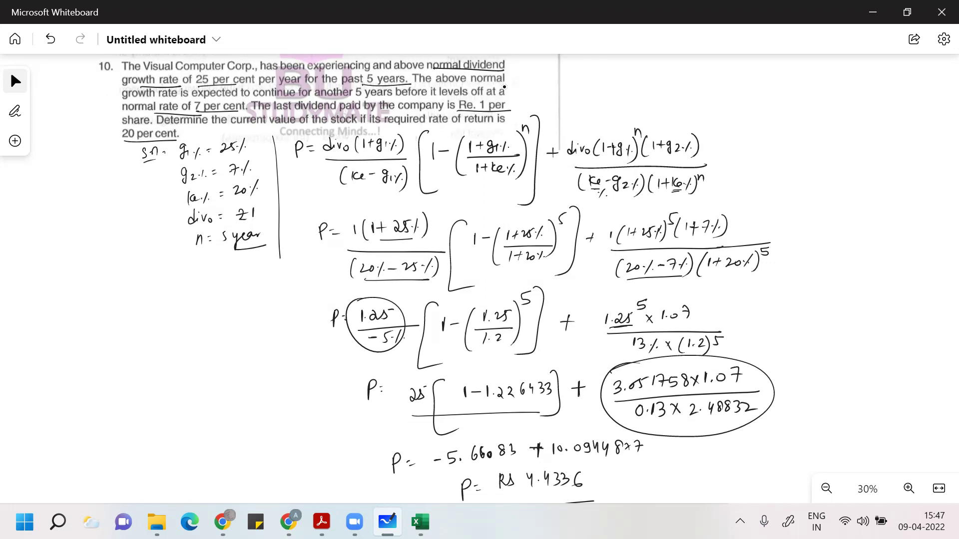
pyautogui.hscroll(5, 504, 87)
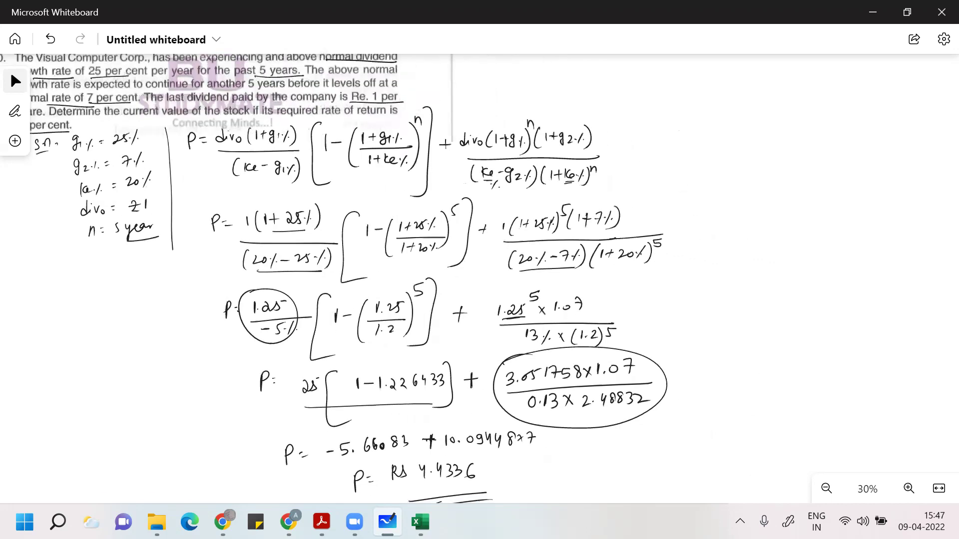
pyautogui.moveTo(671, 74); pyautogui.dragTo(687, 463)
pyautogui.moveTo(699, 118)
pyautogui.mouseDown()
pyautogui.moveTo(712, 118)
pyautogui.moveTo(701, 146)
pyautogui.moveTo(752, 126)
pyautogui.mouseUp()
pyautogui.moveTo(691, 149); pyautogui.dragTo(770, 143)
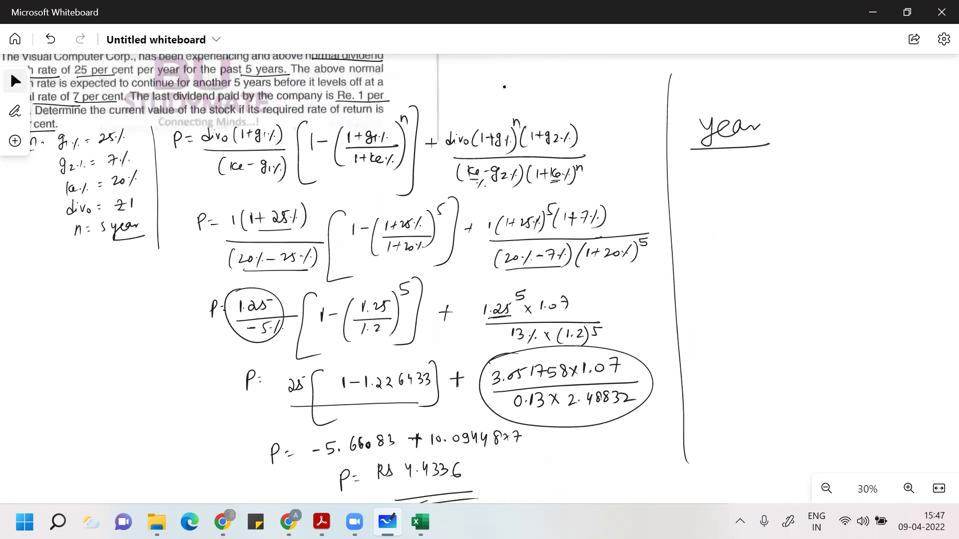
# Step: Switch to Excel, select cell D5 and enlarge the sheet view to 140%
pyautogui.hotkey('alt', 'Tab')
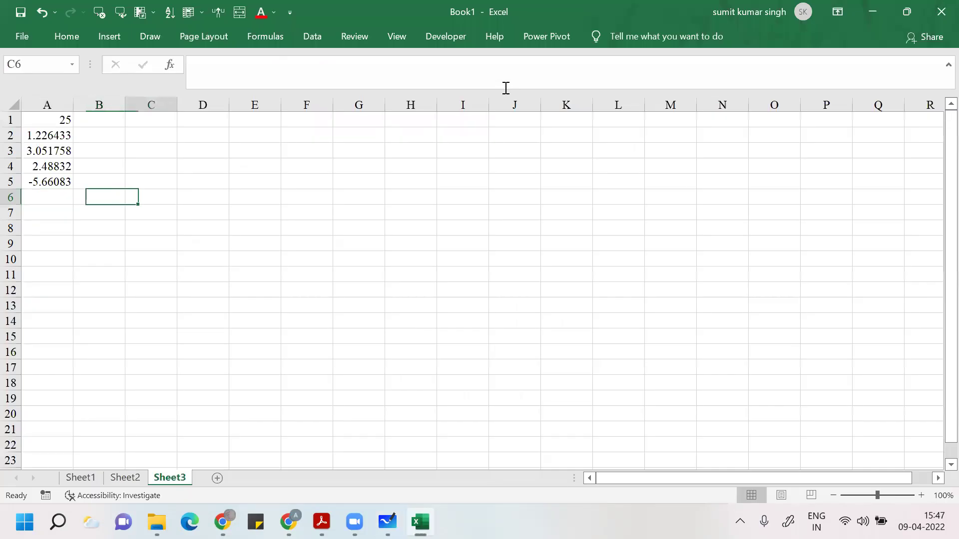
pyautogui.press('Right')
pyautogui.press('Up')
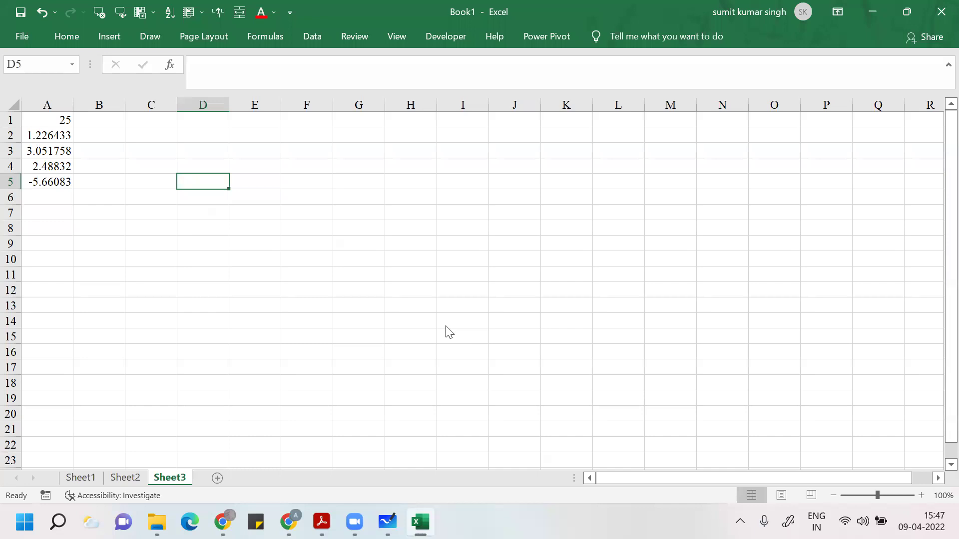
pyautogui.hotkey('alt', 'Tab')
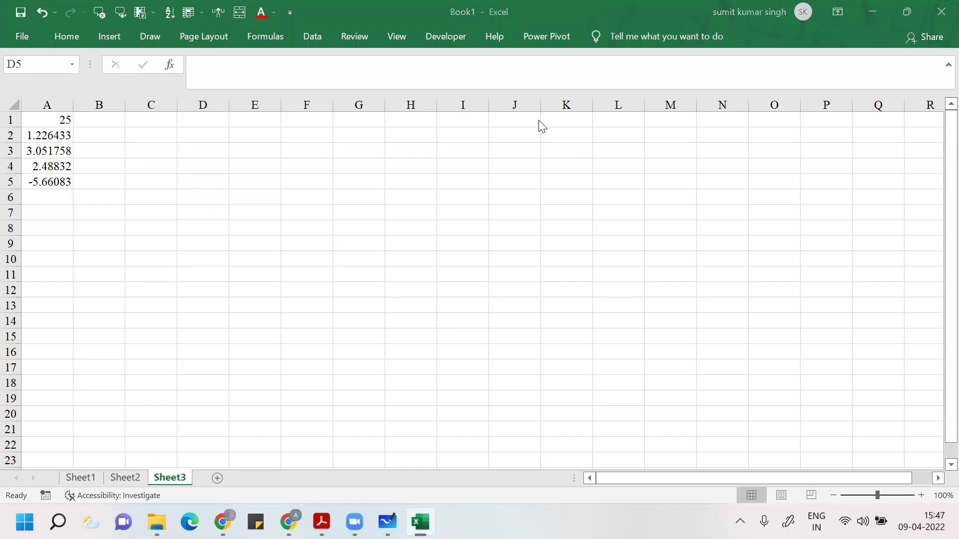
pyautogui.hotkey('alt', 'Tab')
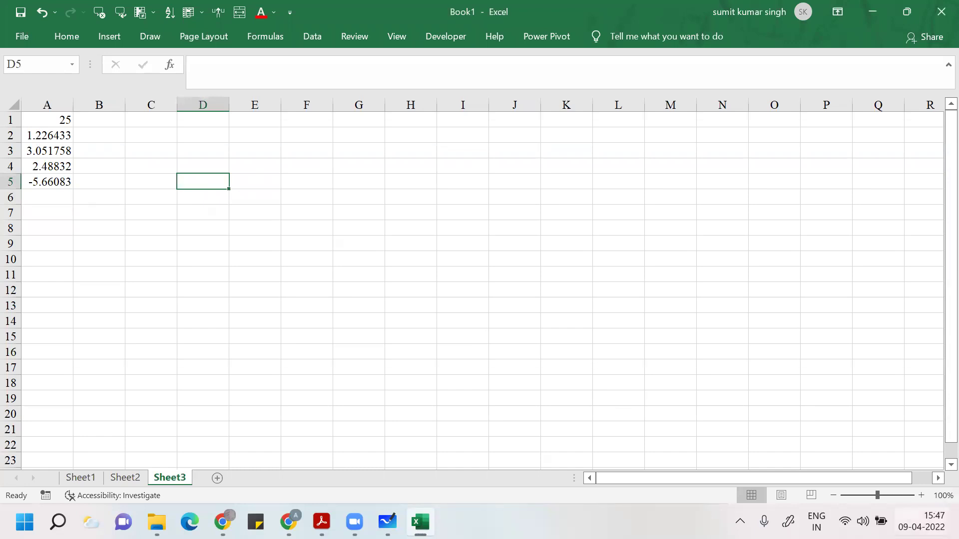
pyautogui.click(922, 495)
pyautogui.click(921, 496)
pyautogui.click(922, 496)
pyautogui.click(921, 495)
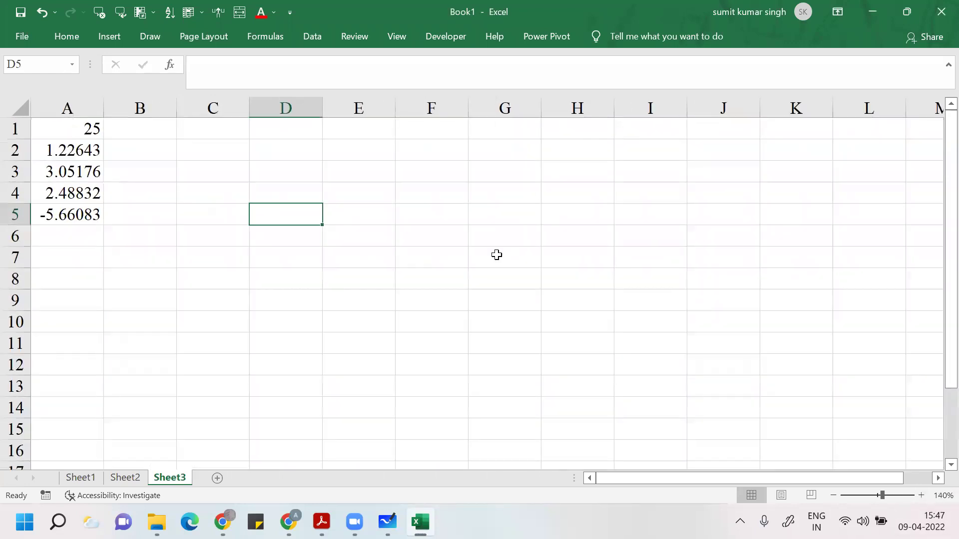
# Step: Enter the heading "Year" in F3 and list the years 1 to 6 below it in F4:F9
pyautogui.click(420, 178)
pyautogui.write('Year')
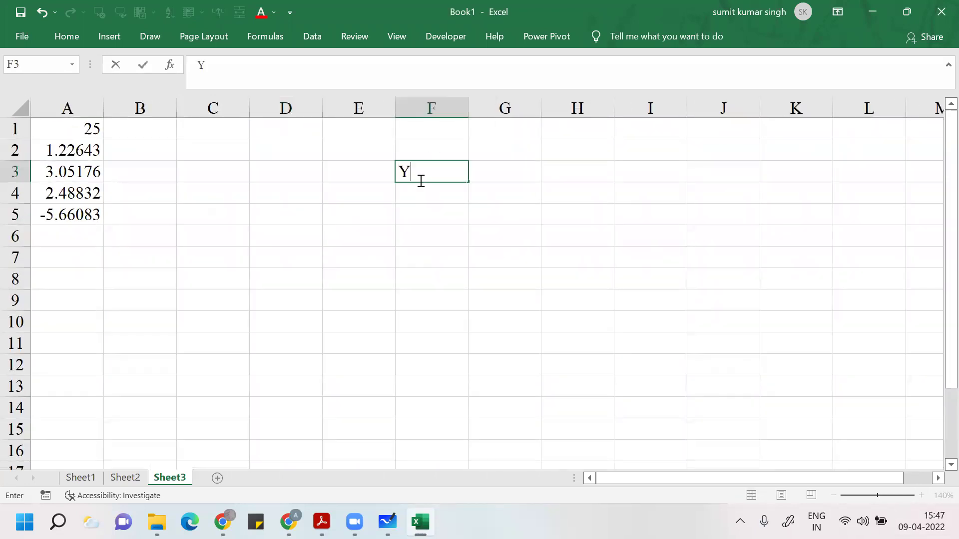
pyautogui.press('Return')
pyautogui.write('1')
pyautogui.press('Return')
pyautogui.write('2')
pyautogui.press('Return')
pyautogui.write('3')
pyautogui.press('Return')
pyautogui.write('4')
pyautogui.press('Return')
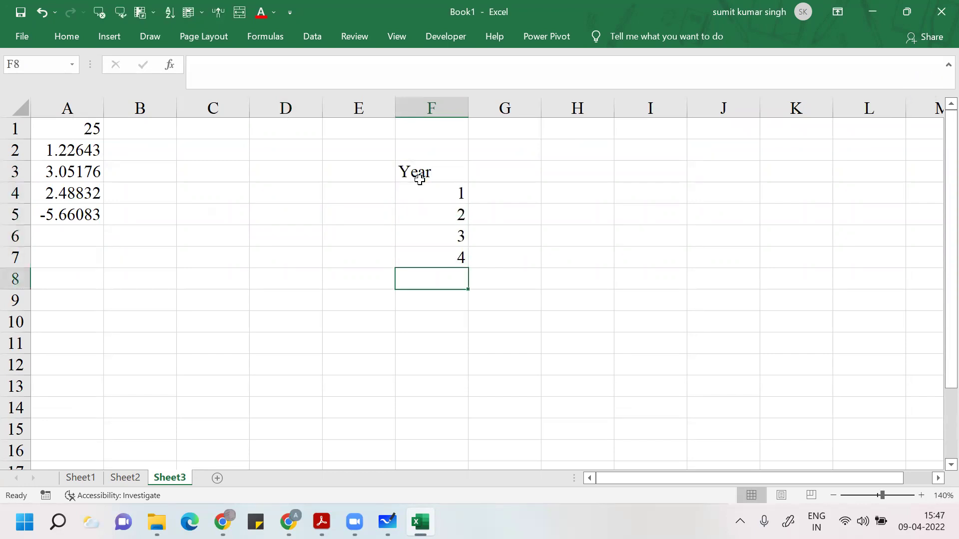
pyautogui.write('5')
pyautogui.press('Return')
pyautogui.write('6')
pyautogui.press('Tab')
pyautogui.press('Left')
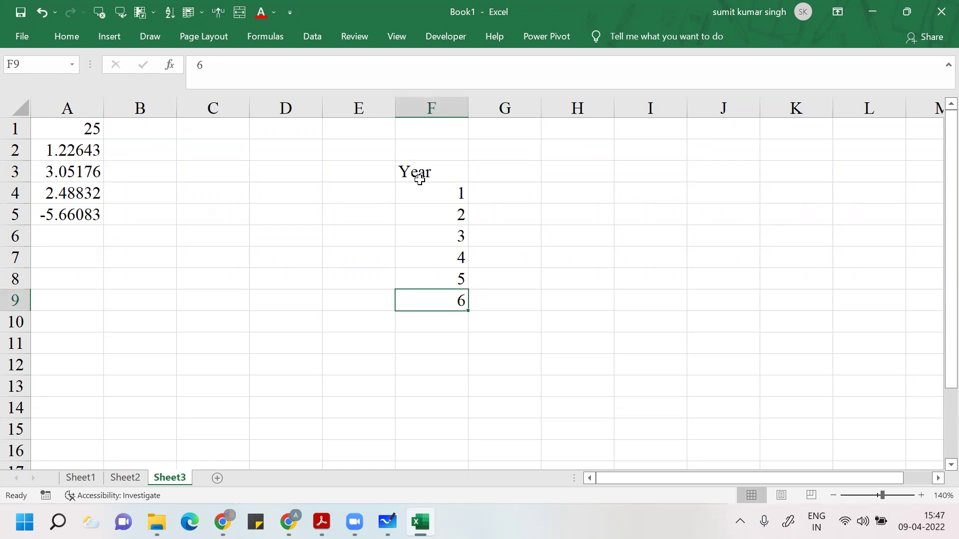
# Step: Circle years 1 to 5 by hand, label them "super normal growth Rate" with an arrow, and write an underlined 25% beside them
pyautogui.moveTo(432, 189)
pyautogui.mouseDown()
pyautogui.moveTo(502, 247)
pyautogui.moveTo(457, 197)
pyautogui.moveTo(514, 222)
pyautogui.moveTo(505, 231)
pyautogui.moveTo(551, 219)
pyautogui.moveTo(558, 239)
pyautogui.moveTo(584, 220)
pyautogui.moveTo(709, 216)
pyautogui.moveTo(744, 197)
pyautogui.moveTo(749, 210)
pyautogui.moveTo(809, 204)
pyautogui.mouseUp()
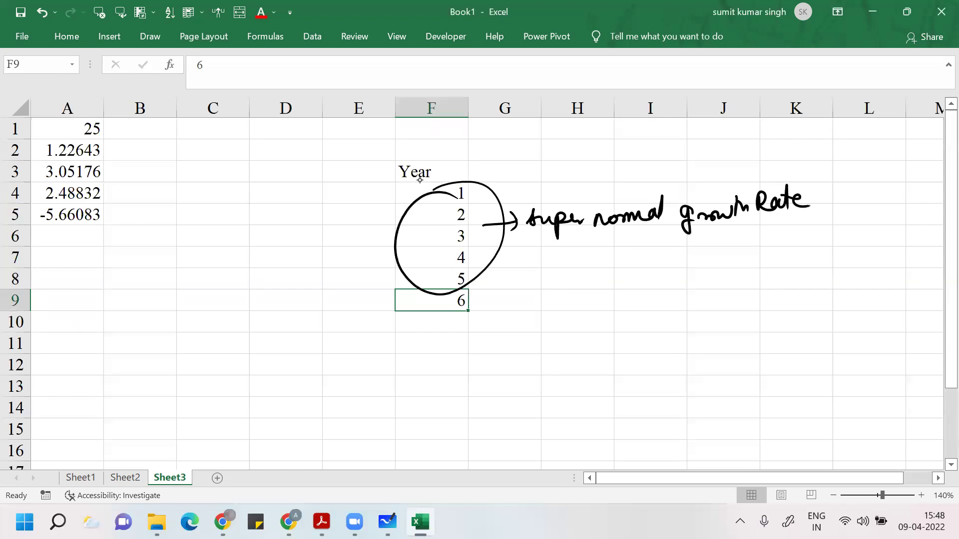
pyautogui.moveTo(339, 229)
pyautogui.mouseDown()
pyautogui.moveTo(348, 236)
pyautogui.moveTo(380, 224)
pyautogui.mouseUp()
pyautogui.moveTo(342, 255); pyautogui.dragTo(378, 242)
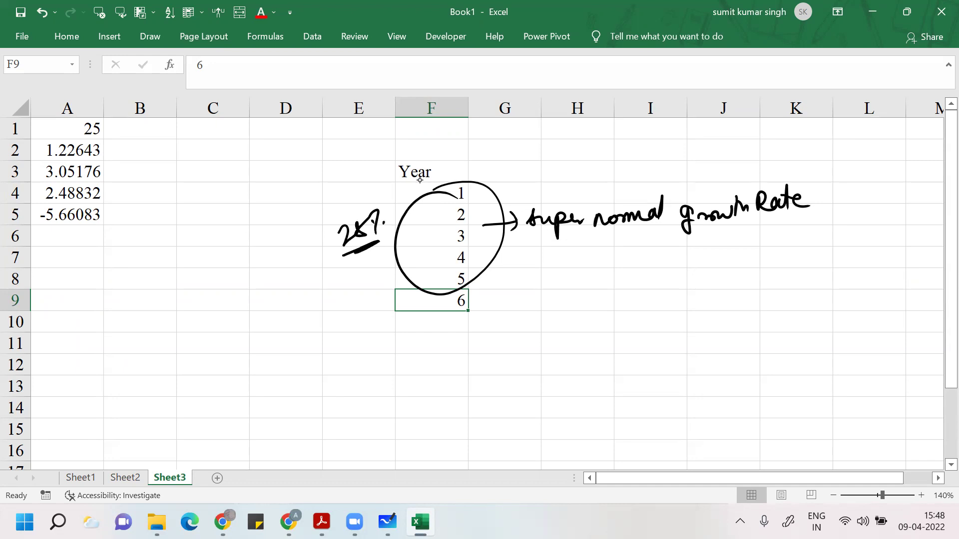
# Step: Handwrite "6 yr – ∞ = constant growth Rate" beside the year list
pyautogui.moveTo(537, 277)
pyautogui.mouseDown()
pyautogui.moveTo(532, 289)
pyautogui.moveTo(559, 301)
pyautogui.moveTo(576, 283)
pyautogui.mouseUp()
pyautogui.moveTo(583, 286)
pyautogui.mouseDown()
pyautogui.moveTo(608, 282)
pyautogui.moveTo(601, 289)
pyautogui.mouseUp()
pyautogui.moveTo(619, 277)
pyautogui.mouseDown()
pyautogui.moveTo(642, 276)
pyautogui.moveTo(584, 286)
pyautogui.moveTo(642, 276)
pyautogui.mouseUp()
pyautogui.moveTo(585, 289); pyautogui.dragTo(668, 277)
pyautogui.moveTo(658, 284); pyautogui.dragTo(729, 267)
pyautogui.click(867, 428)
pyautogui.moveTo(734, 248)
pyautogui.mouseDown()
pyautogui.moveTo(733, 273)
pyautogui.moveTo(747, 257)
pyautogui.mouseUp()
pyautogui.moveTo(744, 260)
pyautogui.mouseDown()
pyautogui.moveTo(756, 270)
pyautogui.moveTo(773, 241)
pyautogui.moveTo(775, 253)
pyautogui.mouseUp()
pyautogui.moveTo(807, 249)
pyautogui.mouseDown()
pyautogui.moveTo(799, 282)
pyautogui.moveTo(832, 252)
pyautogui.moveTo(848, 248)
pyautogui.moveTo(855, 259)
pyautogui.mouseUp()
pyautogui.moveTo(857, 250); pyautogui.dragTo(874, 255)
pyautogui.moveTo(763, 288)
pyautogui.mouseDown()
pyautogui.moveTo(762, 314)
pyautogui.moveTo(776, 312)
pyautogui.mouseUp()
pyautogui.moveTo(769, 299)
pyautogui.mouseDown()
pyautogui.moveTo(795, 307)
pyautogui.moveTo(822, 287)
pyautogui.mouseUp()
pyautogui.moveTo(808, 295); pyautogui.dragTo(829, 299)
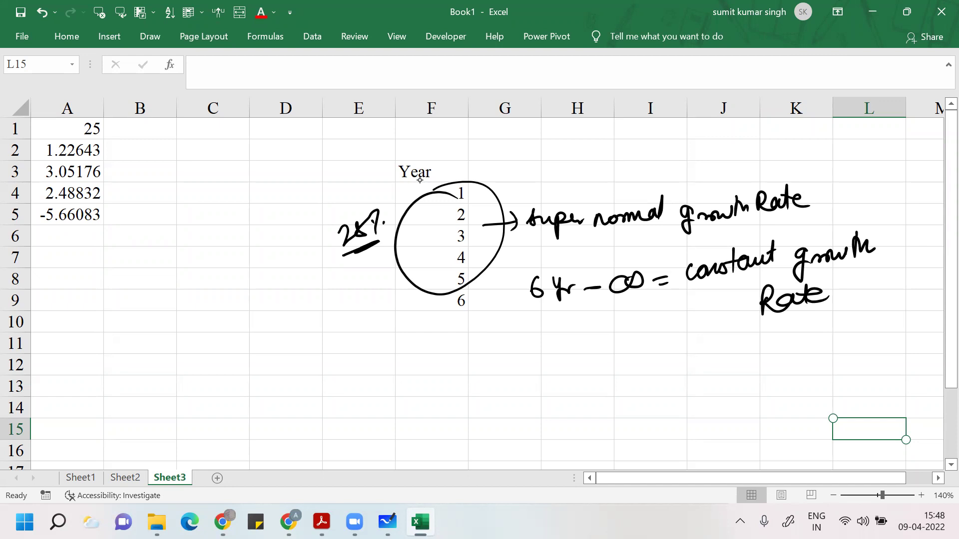
# Step: Handwrite "2 stage growth Rate" in the empty area before the year list and underline it
pyautogui.moveTo(156, 305); pyautogui.dragTo(173, 320)
pyautogui.moveTo(192, 289); pyautogui.dragTo(188, 306)
pyautogui.moveTo(183, 300)
pyautogui.mouseDown()
pyautogui.moveTo(218, 301)
pyautogui.moveTo(214, 329)
pyautogui.mouseUp()
pyautogui.moveTo(249, 290)
pyautogui.mouseDown()
pyautogui.moveTo(252, 322)
pyautogui.moveTo(285, 299)
pyautogui.moveTo(294, 278)
pyautogui.moveTo(303, 294)
pyautogui.mouseUp()
pyautogui.moveTo(315, 270)
pyautogui.mouseDown()
pyautogui.moveTo(316, 292)
pyautogui.moveTo(330, 290)
pyautogui.mouseUp()
pyautogui.moveTo(324, 279); pyautogui.dragTo(350, 285)
pyautogui.moveTo(342, 262)
pyautogui.mouseDown()
pyautogui.moveTo(349, 287)
pyautogui.moveTo(362, 275)
pyautogui.mouseUp()
pyautogui.moveTo(273, 328); pyautogui.dragTo(341, 305)
pyautogui.moveTo(323, 312); pyautogui.dragTo(274, 329)
# Step: Handwrite the summary "year 1-5 = 25%" with 1-5 circled, and "6-∞ = 7%" under it
pyautogui.moveTo(203, 368); pyautogui.dragTo(253, 367)
pyautogui.click(227, 399)
pyautogui.moveTo(206, 396)
pyautogui.mouseDown()
pyautogui.moveTo(259, 378)
pyautogui.moveTo(222, 423)
pyautogui.mouseUp()
pyautogui.moveTo(232, 407)
pyautogui.mouseDown()
pyautogui.moveTo(256, 408)
pyautogui.moveTo(214, 427)
pyautogui.moveTo(277, 395)
pyautogui.mouseUp()
pyautogui.moveTo(292, 384); pyautogui.dragTo(304, 382)
pyautogui.moveTo(294, 391); pyautogui.dragTo(305, 387)
pyautogui.moveTo(315, 371); pyautogui.dragTo(327, 382)
pyautogui.moveTo(341, 367)
pyautogui.mouseDown()
pyautogui.moveTo(333, 383)
pyautogui.moveTo(352, 380)
pyautogui.mouseUp()
pyautogui.moveTo(367, 347); pyautogui.dragTo(356, 384)
pyautogui.click(369, 372)
pyautogui.moveTo(260, 437)
pyautogui.mouseDown()
pyautogui.moveTo(251, 451)
pyautogui.moveTo(265, 448)
pyautogui.mouseUp()
pyautogui.moveTo(281, 435); pyautogui.dragTo(317, 423)
pyautogui.moveTo(310, 431); pyautogui.dragTo(345, 423)
pyautogui.moveTo(372, 392)
pyautogui.mouseDown()
pyautogui.moveTo(367, 422)
pyautogui.moveTo(362, 408)
pyautogui.mouseUp()
pyautogui.click(375, 408)
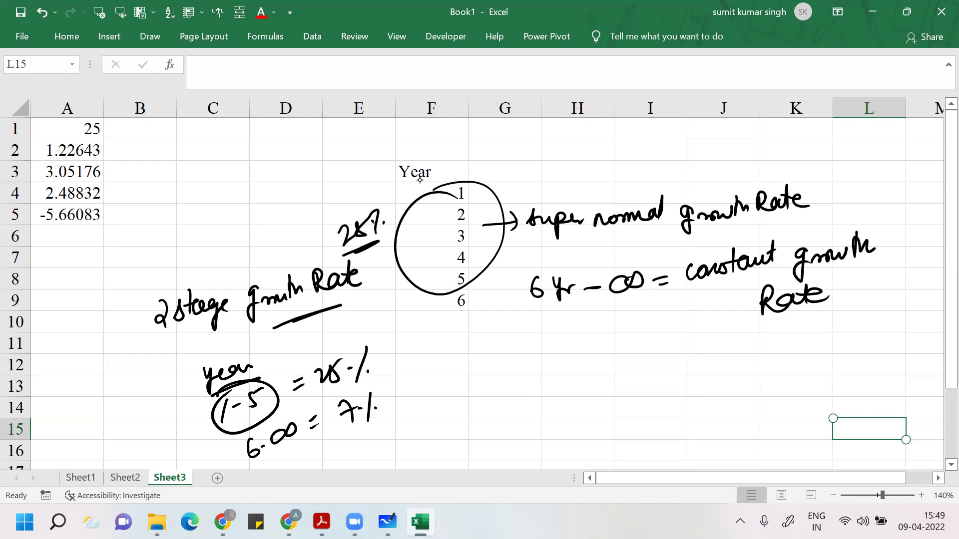
# Step: Erase the handwritten growth-rate notes and the circle around the years from the sheet
pyautogui.moveTo(282, 432); pyautogui.dragTo(362, 365)
pyautogui.moveTo(368, 407); pyautogui.dragTo(314, 426)
pyautogui.moveTo(330, 372)
pyautogui.mouseDown()
pyautogui.moveTo(225, 410)
pyautogui.moveTo(227, 372)
pyautogui.mouseUp()
pyautogui.moveTo(349, 274)
pyautogui.mouseDown()
pyautogui.moveTo(280, 325)
pyautogui.moveTo(175, 309)
pyautogui.moveTo(157, 325)
pyautogui.mouseUp()
pyautogui.moveTo(340, 230); pyautogui.dragTo(379, 215)
pyautogui.moveTo(343, 255); pyautogui.dragTo(380, 241)
pyautogui.moveTo(294, 390); pyautogui.dragTo(304, 384)
pyautogui.moveTo(340, 415); pyautogui.dragTo(361, 407)
pyautogui.moveTo(253, 393); pyautogui.dragTo(264, 388)
pyautogui.moveTo(400, 235); pyautogui.dragTo(499, 225)
pyautogui.moveTo(529, 225); pyautogui.dragTo(660, 210)
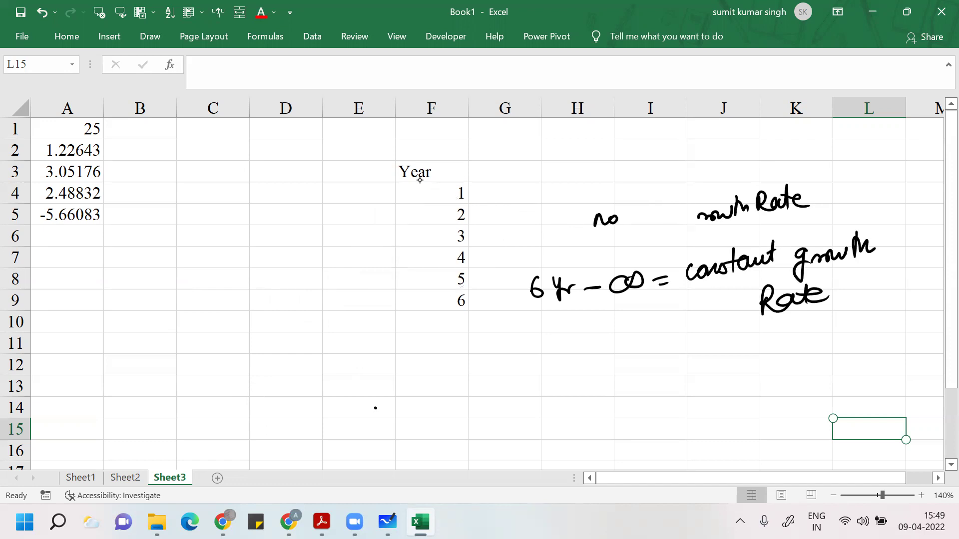
pyautogui.moveTo(594, 219); pyautogui.dragTo(809, 200)
pyautogui.moveTo(554, 290); pyautogui.dragTo(774, 265)
pyautogui.moveTo(794, 255)
pyautogui.mouseDown()
pyautogui.moveTo(809, 269)
pyautogui.moveTo(874, 240)
pyautogui.mouseUp()
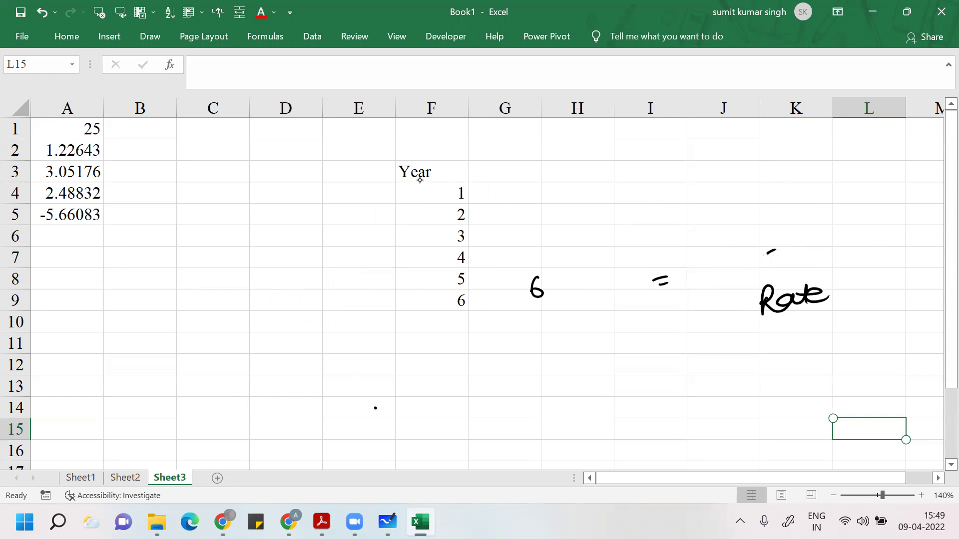
pyautogui.moveTo(762, 300); pyautogui.dragTo(826, 295)
pyautogui.moveTo(768, 252); pyautogui.dragTo(776, 251)
pyautogui.moveTo(659, 284); pyautogui.dragTo(667, 278)
pyautogui.moveTo(533, 282); pyautogui.dragTo(540, 294)
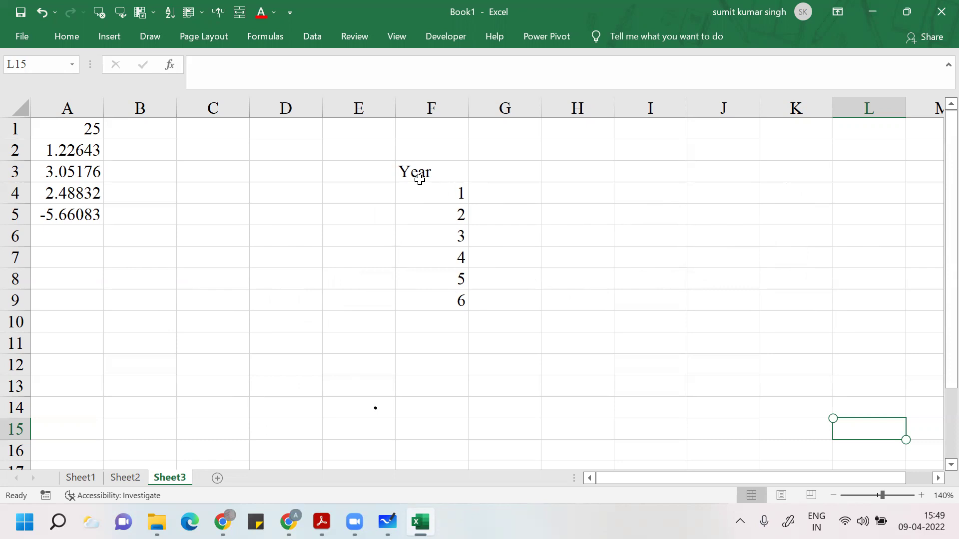
pyautogui.click(577, 450)
pyautogui.moveTo(449, 289)
pyautogui.mouseDown()
pyautogui.moveTo(466, 288)
pyautogui.moveTo(454, 289)
pyautogui.mouseUp()
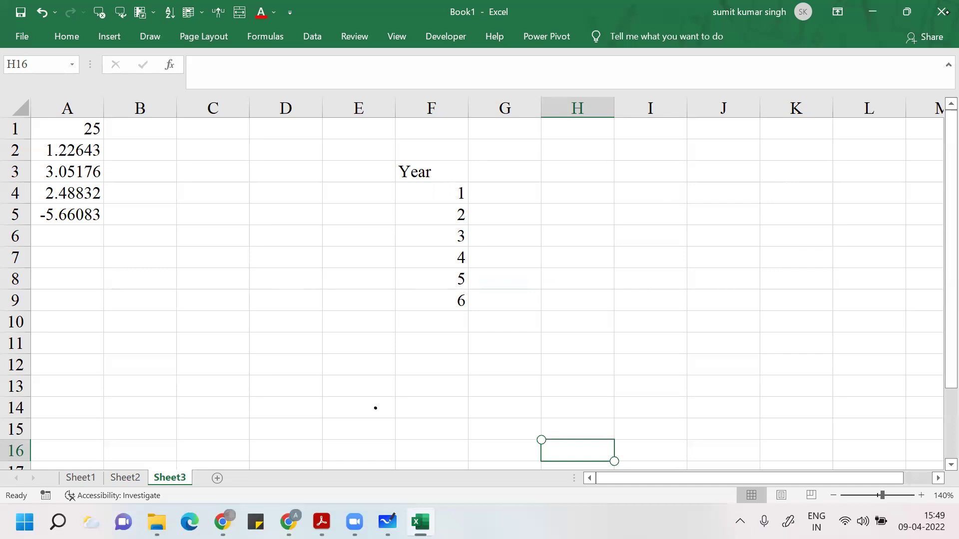
# Step: Enter the heading "Future Value" in G3 and widen column G to fit it
pyautogui.click(498, 171)
pyautogui.write('Fu')
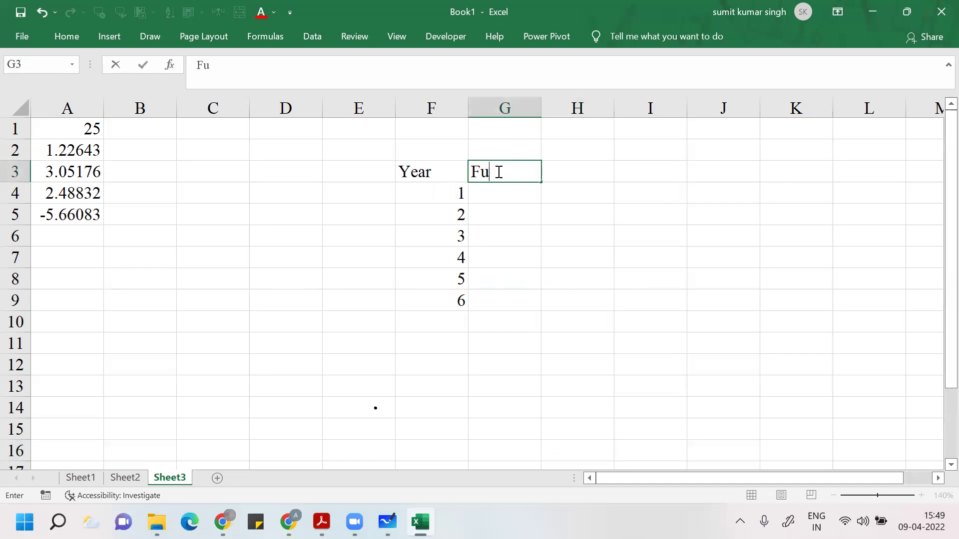
pyautogui.write('ture Value')
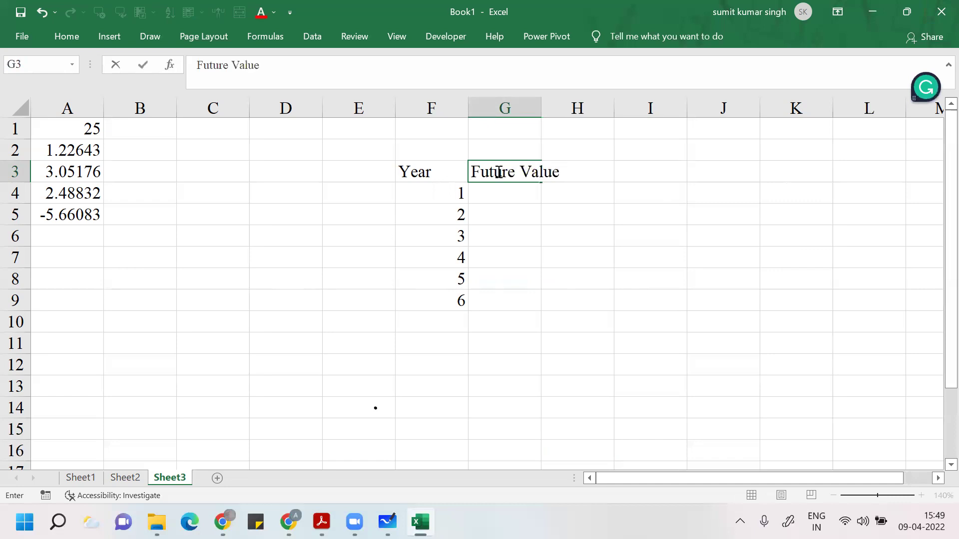
pyautogui.press('Up')
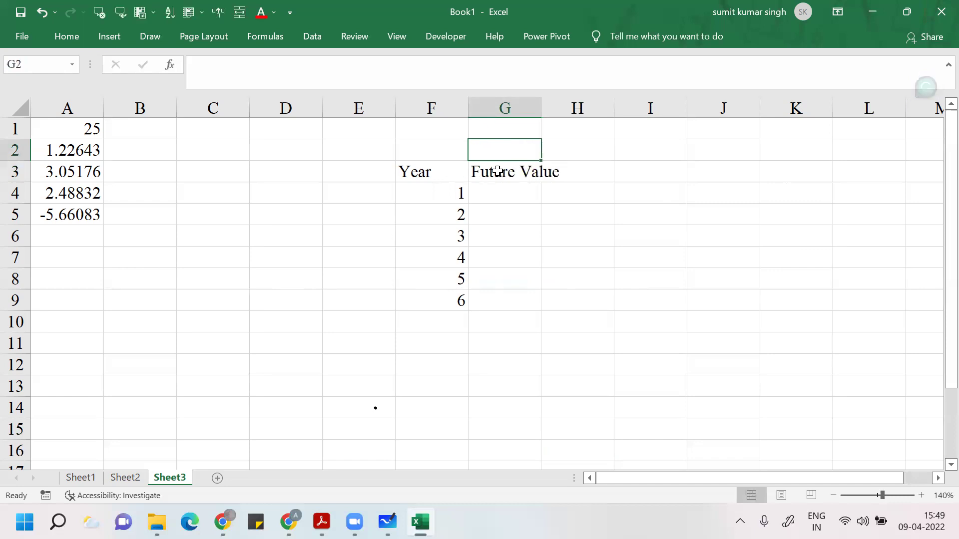
pyautogui.moveTo(537, 106); pyautogui.dragTo(562, 106)
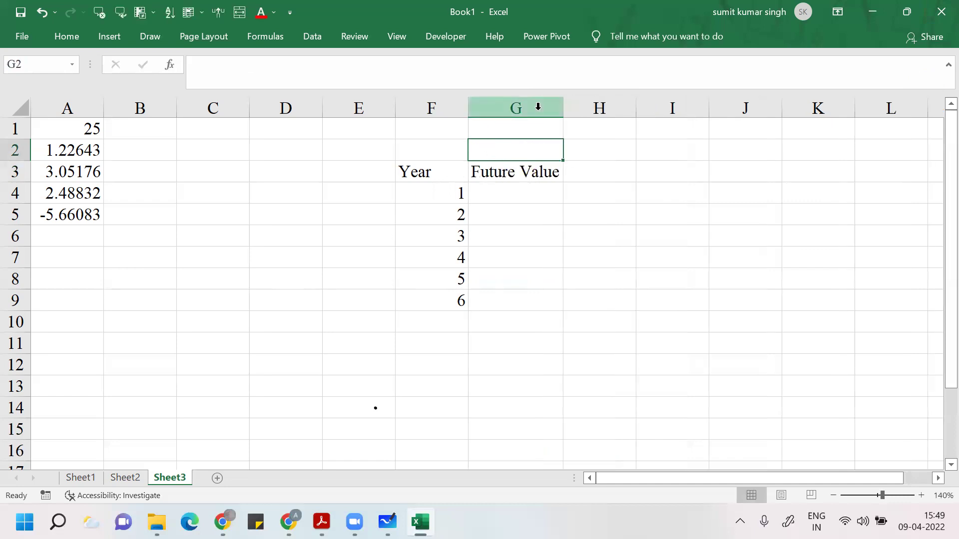
# Step: Enter the current dividend note "Div0=Rs 1" in F1
pyautogui.click(440, 124)
pyautogui.write('D')
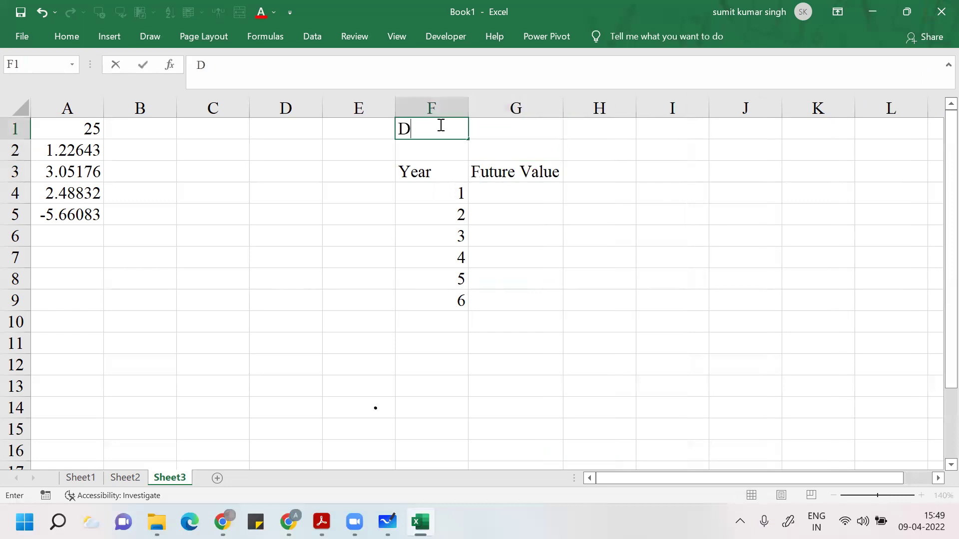
pyautogui.write('iv0=')
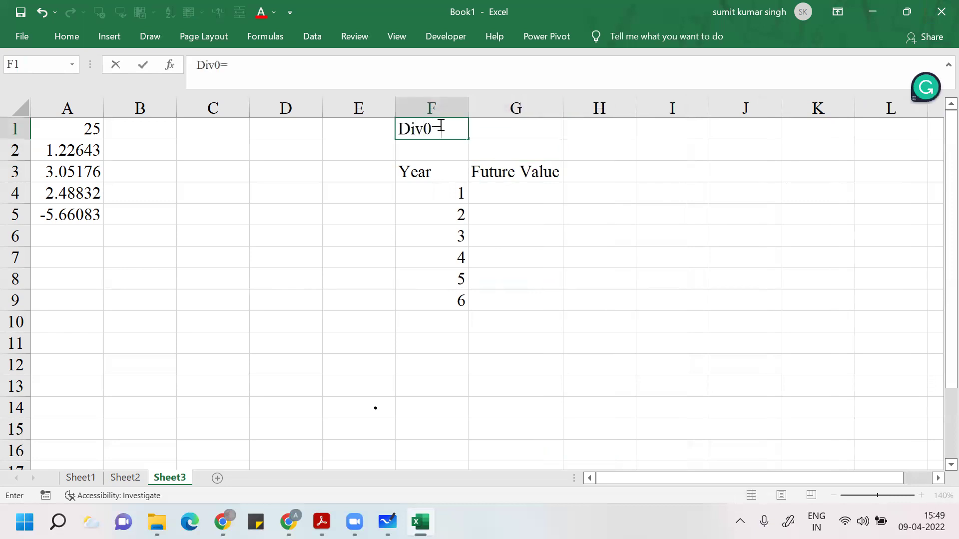
pyautogui.write('Rs 1')
pyautogui.press('Tab')
# Step: Enter the heading "Growth Rate%" in E3, beside the Year heading
pyautogui.press('Down')
pyautogui.press('Down')
pyautogui.press('Down')
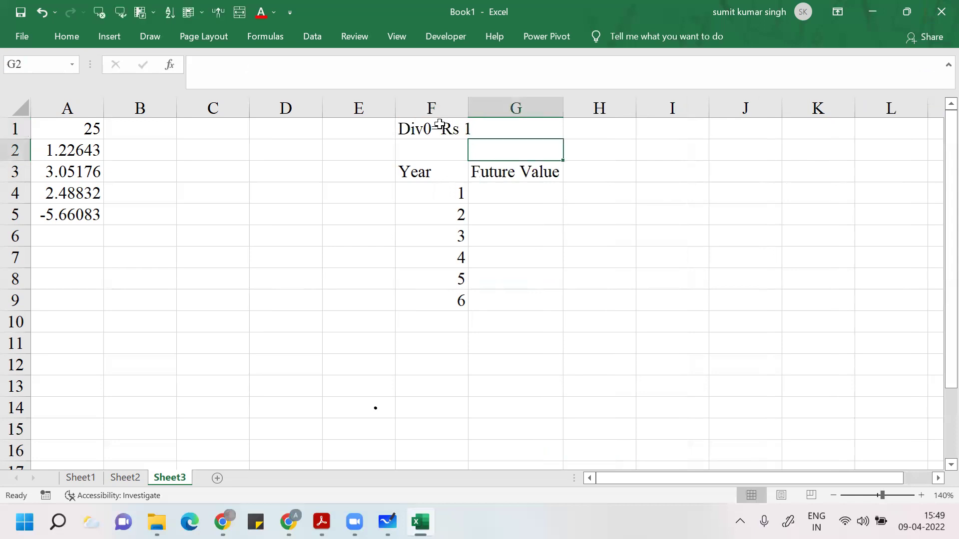
pyautogui.press('Left')
pyautogui.press('Left')
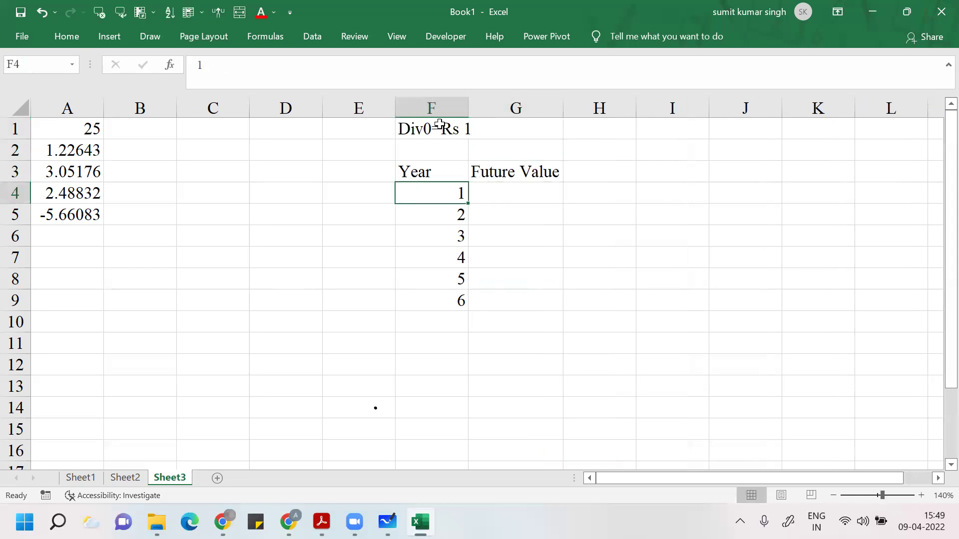
pyautogui.press('Up')
pyautogui.write('Gr')
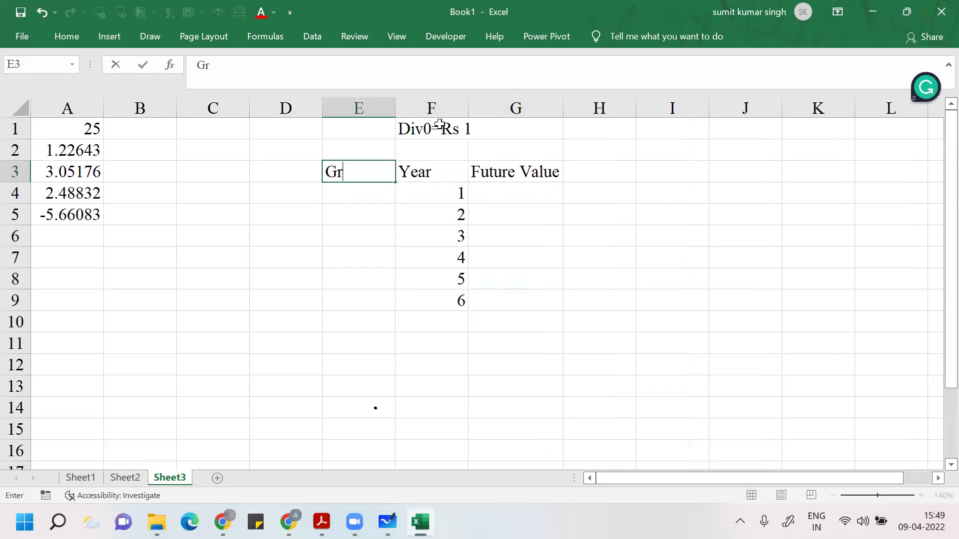
pyautogui.write('owth Rat')
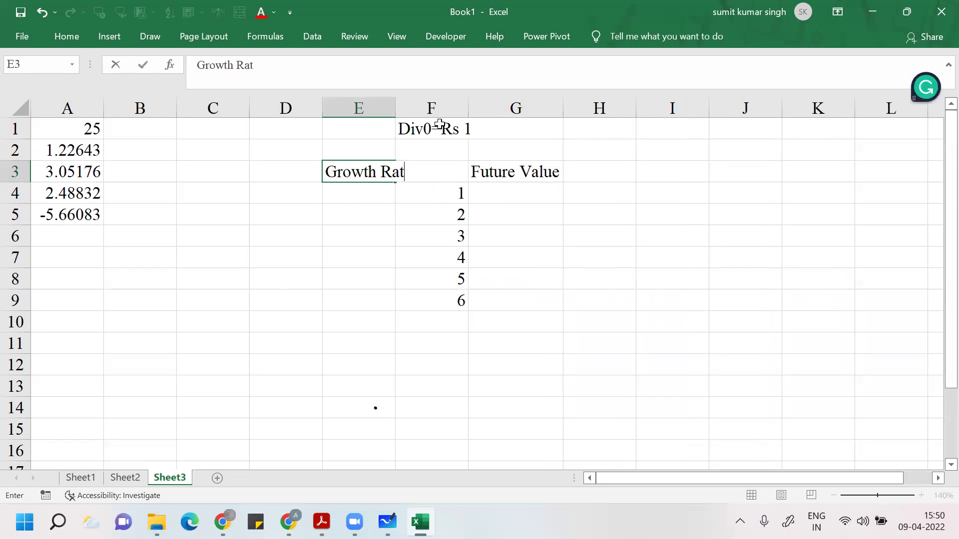
pyautogui.write('e%')
pyautogui.press('Return')
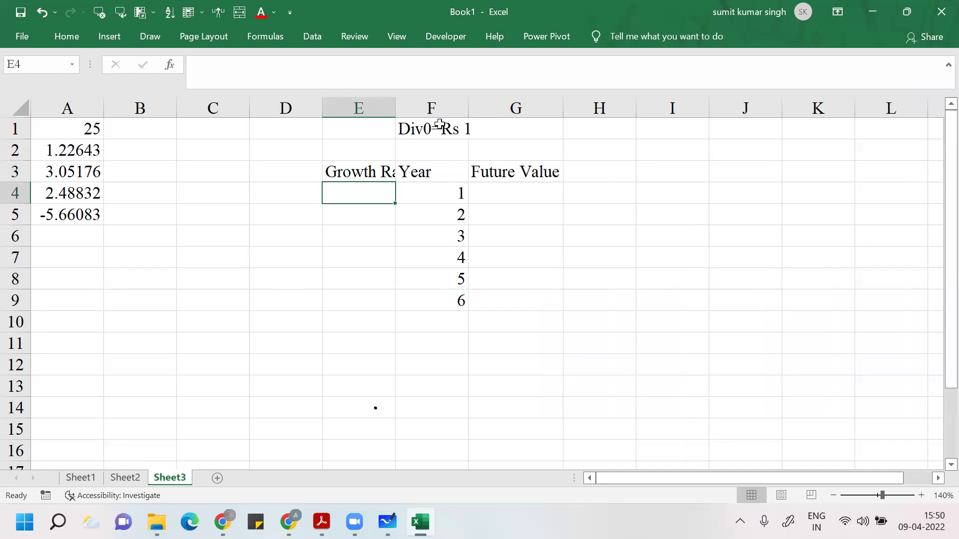
# Step: Enter 25% in E4 and copy it down through E8 for years 1 to 5
pyautogui.write('25%')
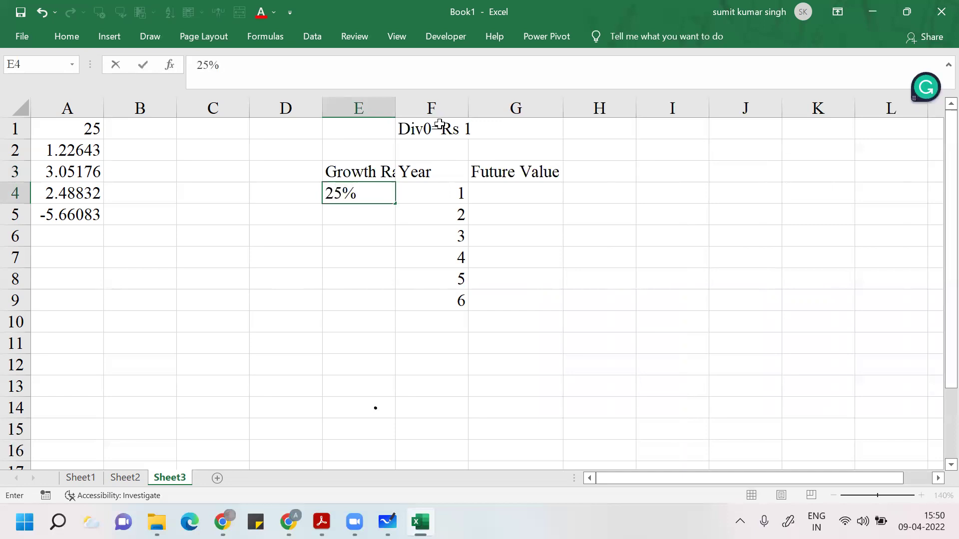
pyautogui.press('Return')
pyautogui.press('Up')
pyautogui.hotkey('ctrl', 'c')
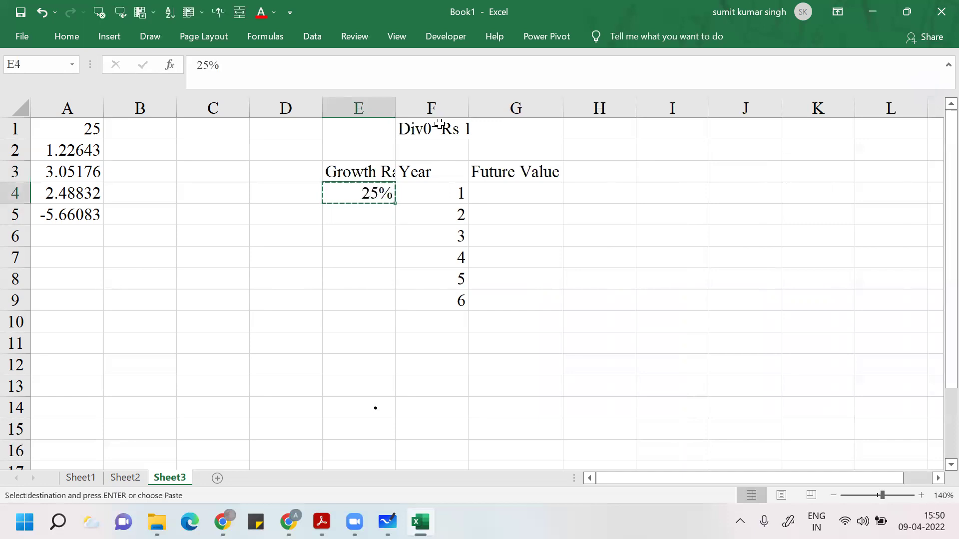
pyautogui.hotkey('shift', 'Down')
pyautogui.hotkey('shift', 'Down')
pyautogui.hotkey('shift', 'Down')
pyautogui.hotkey('shift', 'Down')
pyautogui.hotkey('ctrl', 'v')
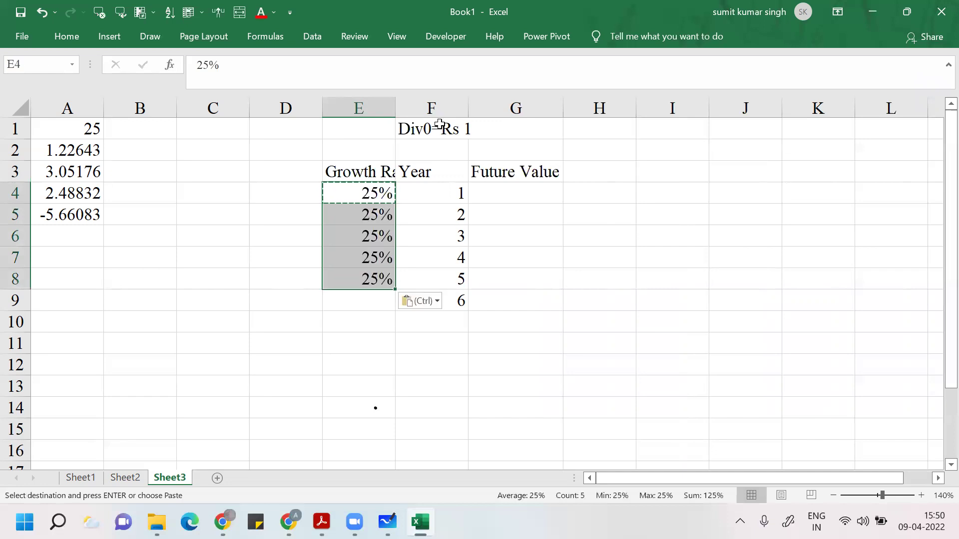
# Step: Enter 7% in E9 as the growth rate for year 6 and fit column E's width to its contents
pyautogui.press('Down')
pyautogui.press('Down')
pyautogui.press('Down')
pyautogui.press('Down')
pyautogui.press('Down')
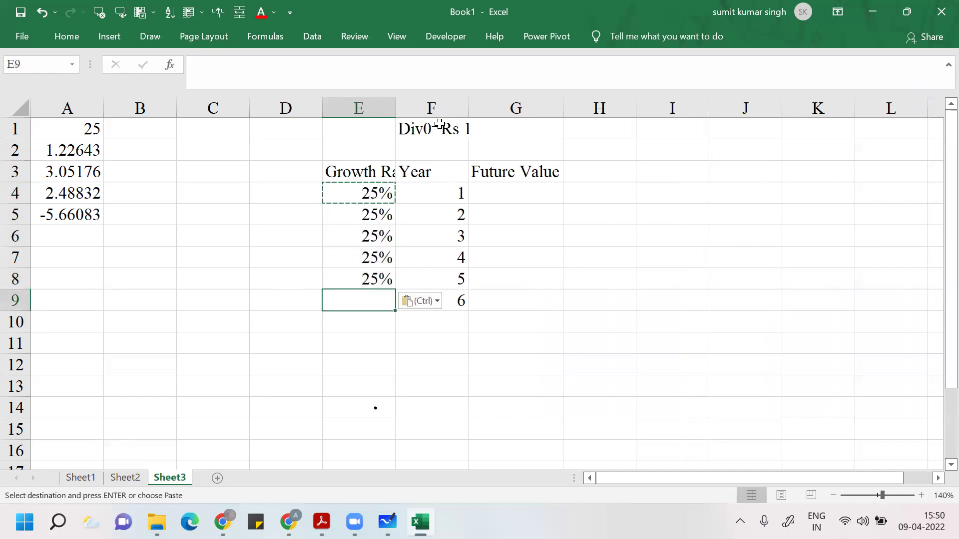
pyautogui.write('7%')
pyautogui.press('Return')
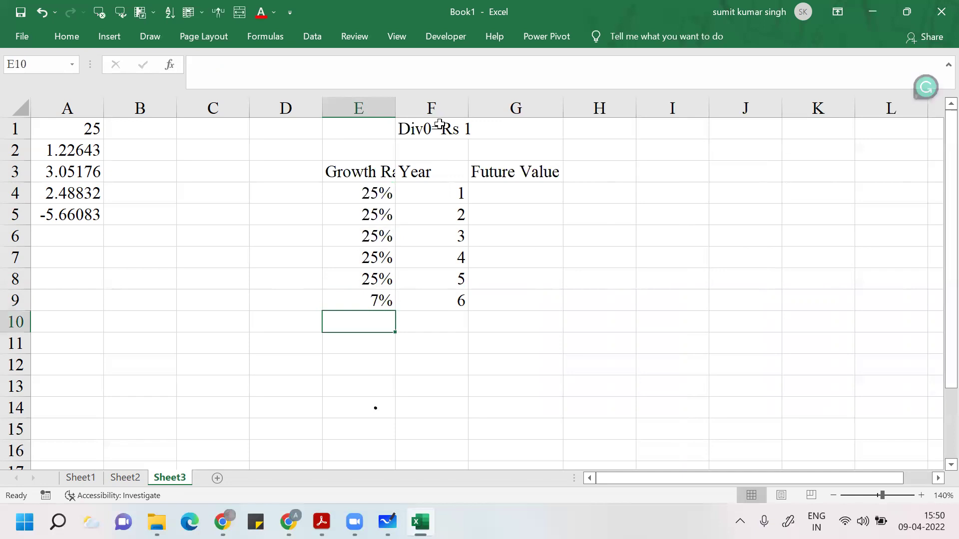
pyautogui.doubleClick(395, 106)
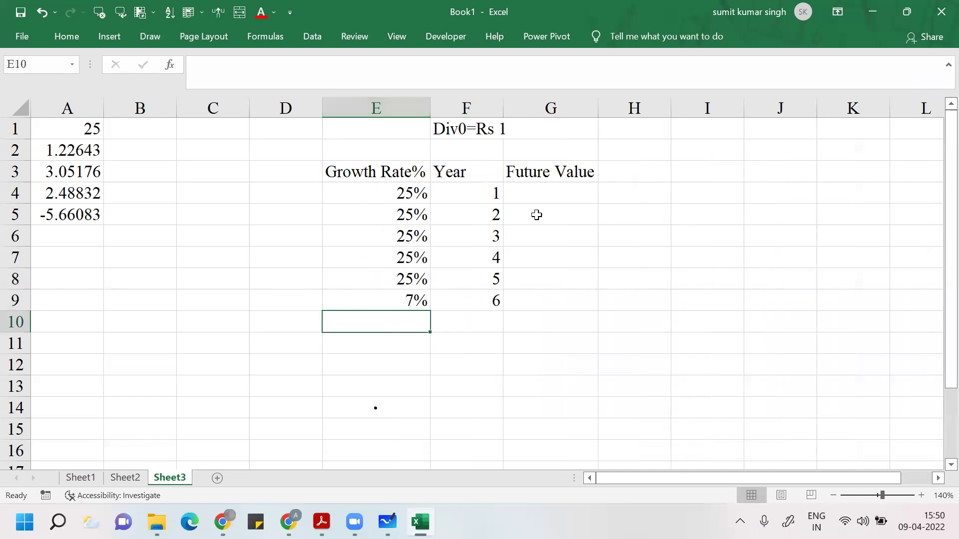
# Step: Calculate the year 1 future value in G4 with the formula =1*(1+E4)
pyautogui.click(549, 196)
pyautogui.write('=')
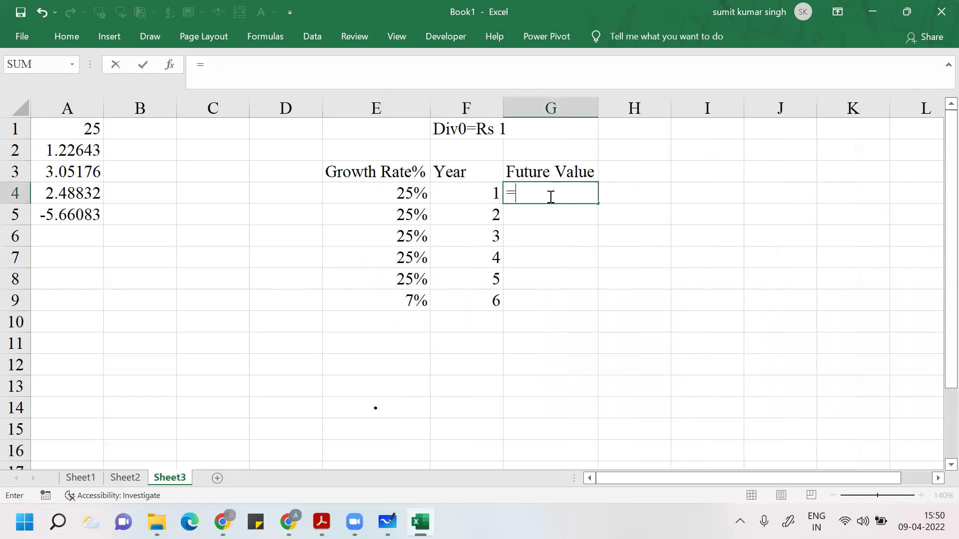
pyautogui.write('1*')
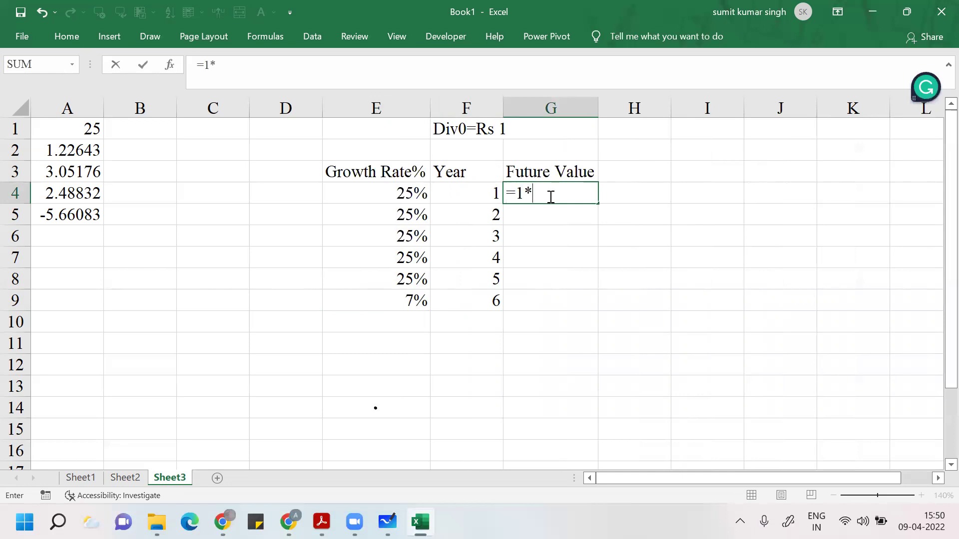
pyautogui.write('(1+')
pyautogui.click(383, 189)
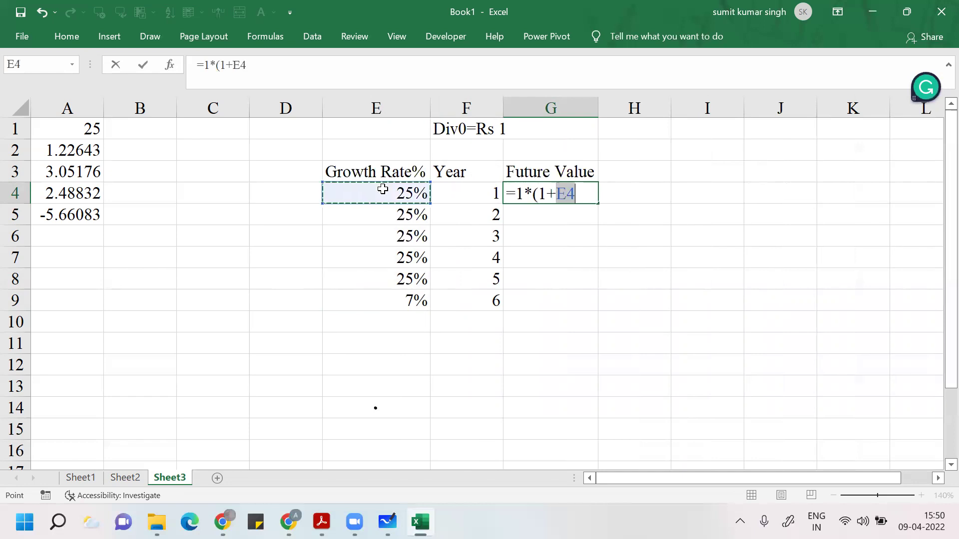
pyautogui.write(')')
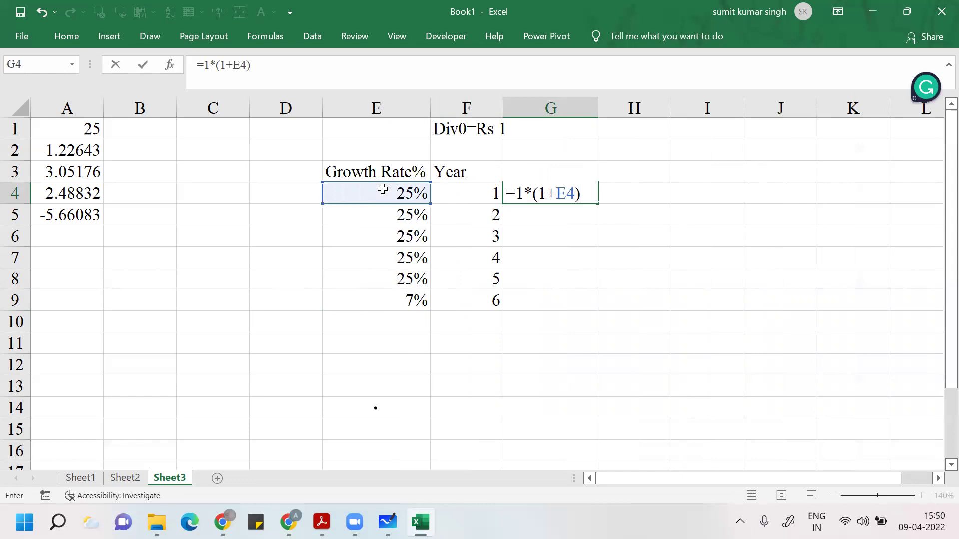
pyautogui.press('Return')
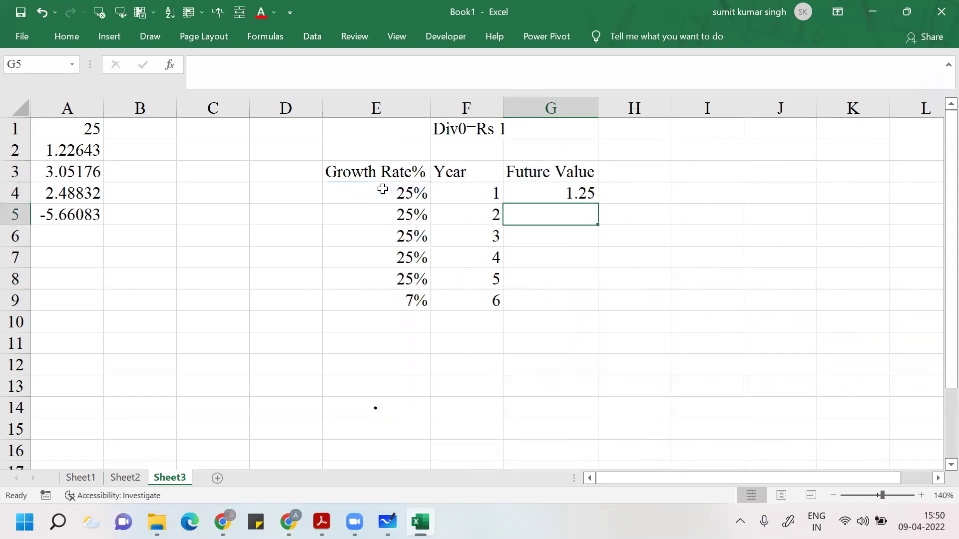
# Step: Calculate the year 2 and year 3 future values with =G4*1.25 in G5 and =G5*1.25 in G6
pyautogui.write('=')
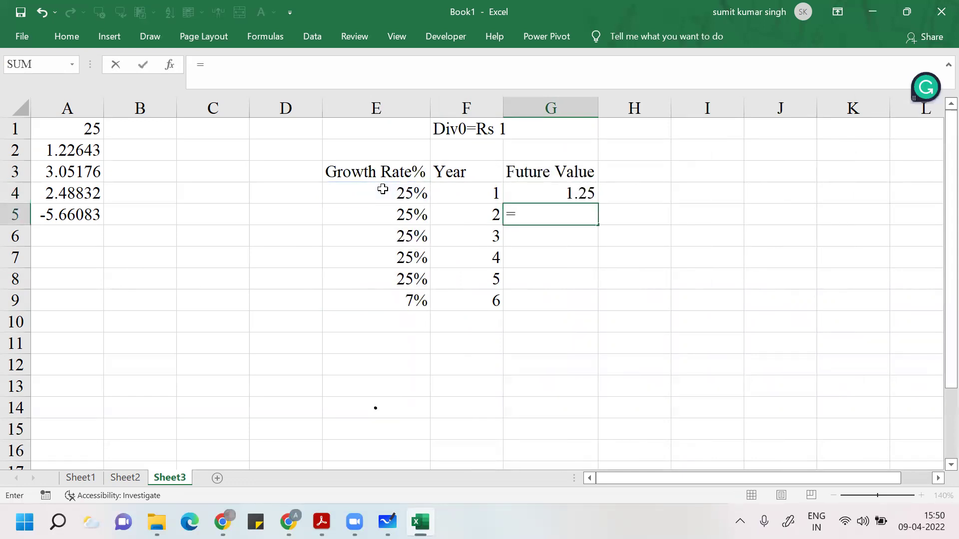
pyautogui.press('Up')
pyautogui.write('*1.25')
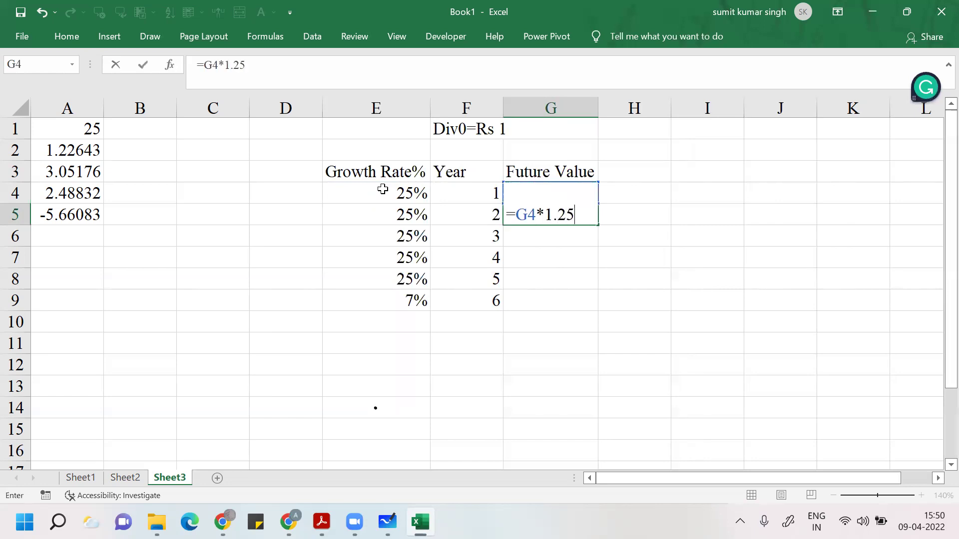
pyautogui.press('Return')
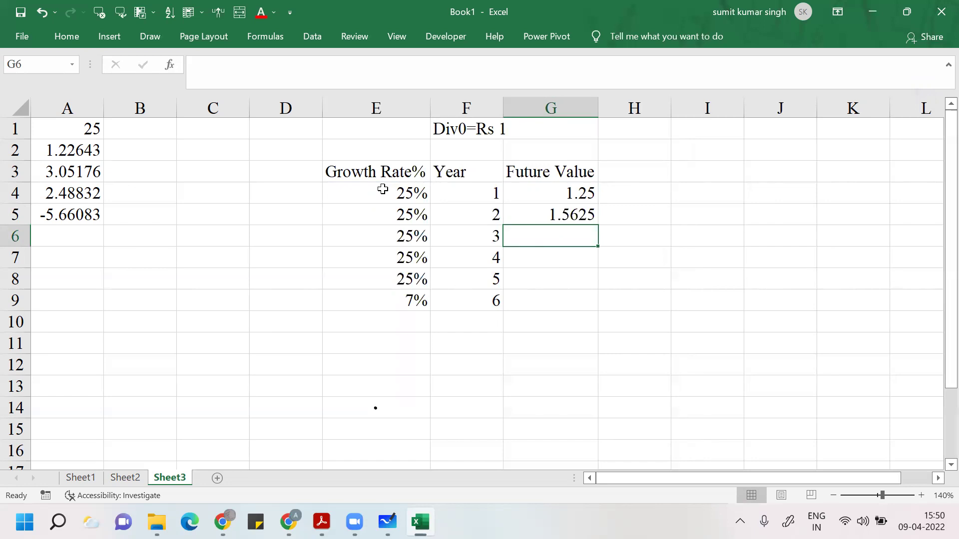
pyautogui.write('=')
pyautogui.press('Up')
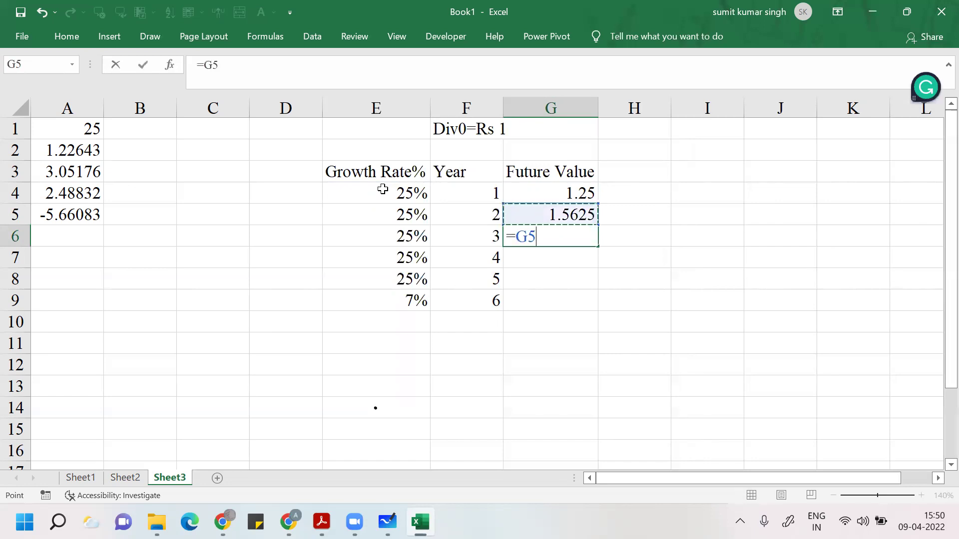
pyautogui.write('*1.25')
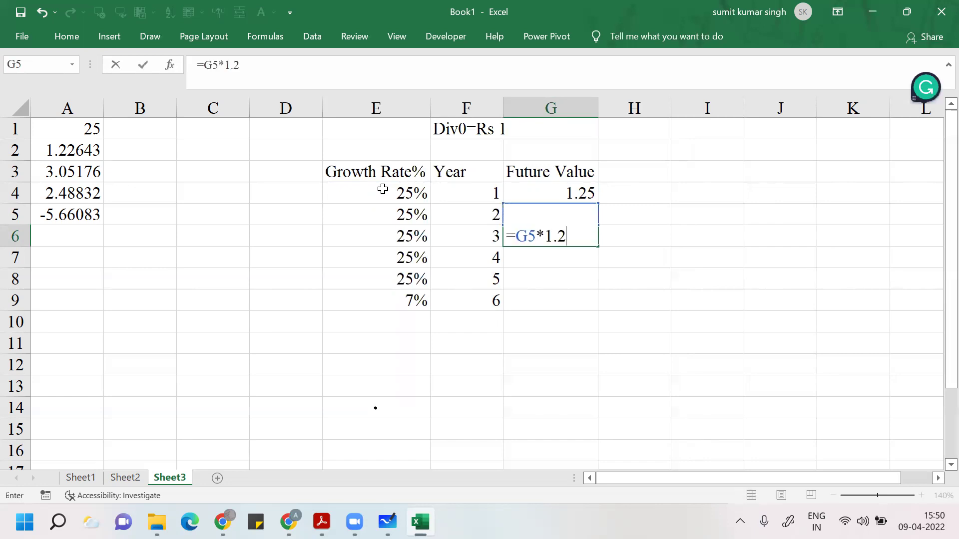
pyautogui.press('Return')
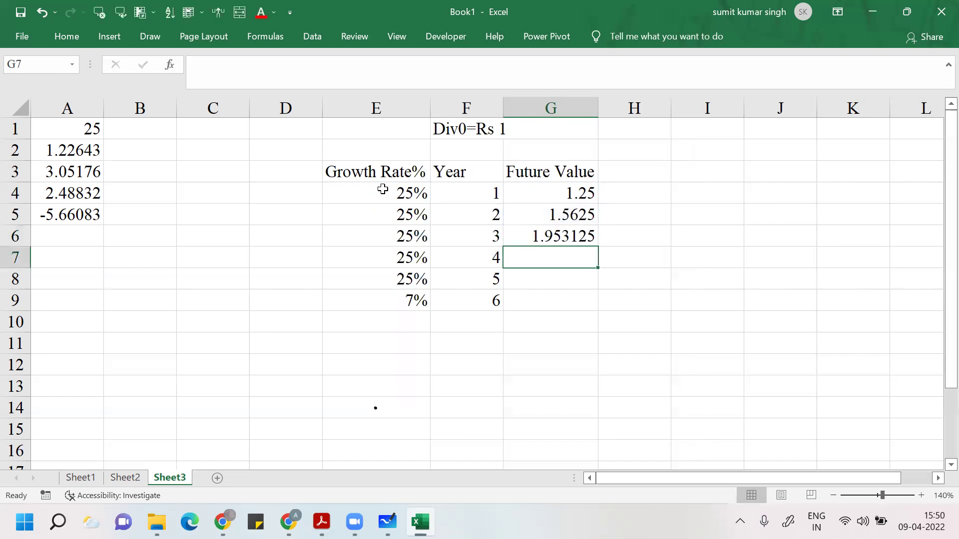
# Step: Calculate the year 4 and year 5 future values with =G6*1.25 in G7 and =G7*1.25 in G8
pyautogui.write('=')
pyautogui.press('Up')
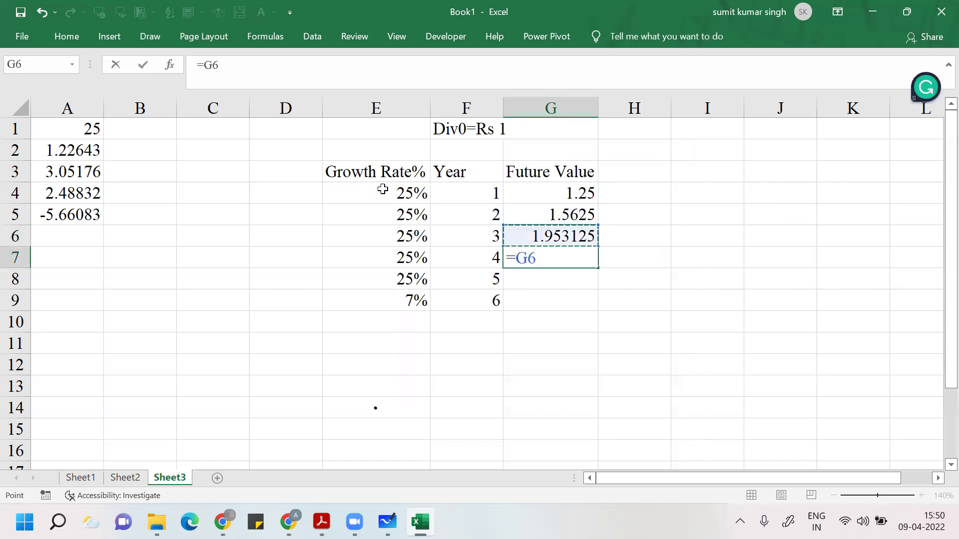
pyautogui.write('*1.25')
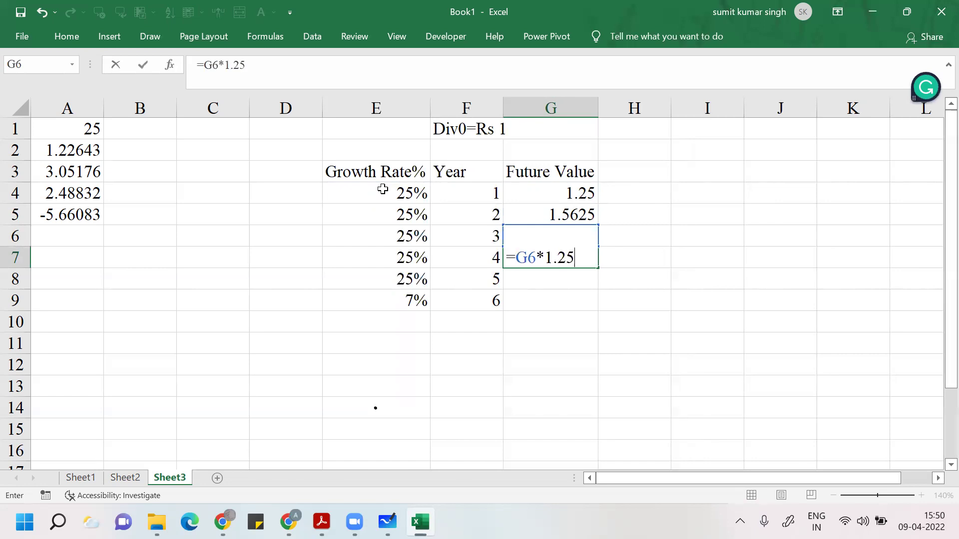
pyautogui.press('Return')
pyautogui.write('=')
pyautogui.press('Up')
pyautogui.write('*1.25')
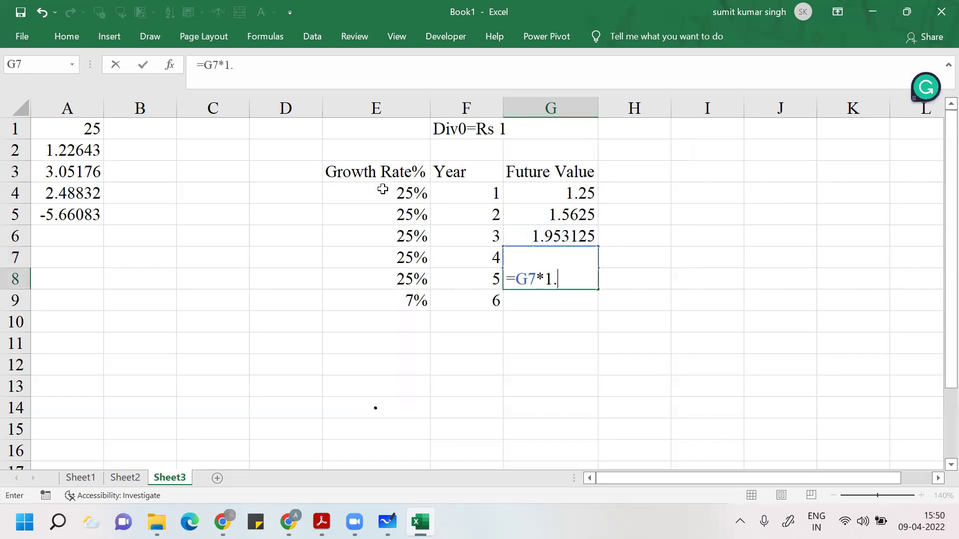
pyautogui.press('Return')
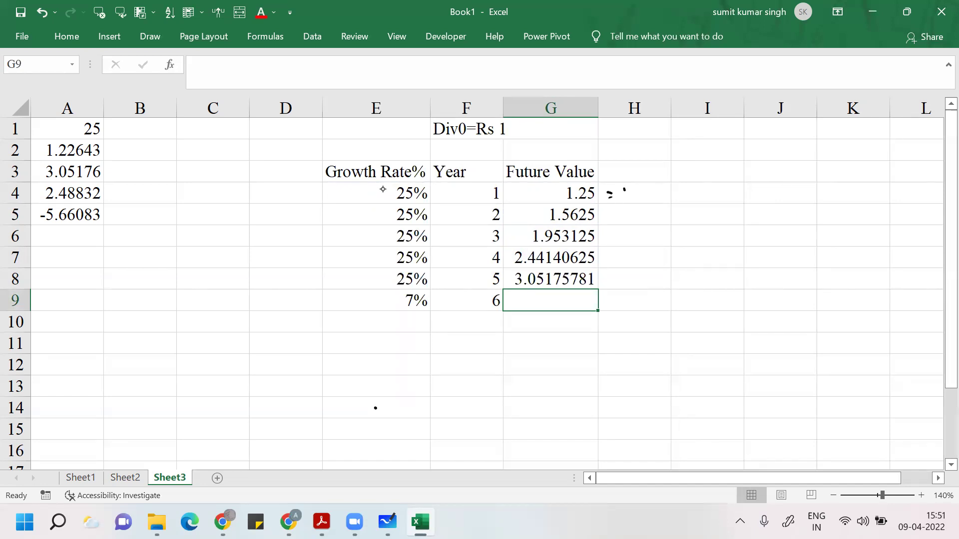
# Step: Handwrite the working = 1 × (1+25%) beside the year 1 future value
pyautogui.moveTo(637, 188); pyautogui.dragTo(654, 198)
pyautogui.moveTo(667, 182)
pyautogui.mouseDown()
pyautogui.moveTo(669, 195)
pyautogui.moveTo(700, 182)
pyautogui.moveTo(704, 196)
pyautogui.mouseUp()
pyautogui.moveTo(720, 178); pyautogui.dragTo(716, 203)
pyautogui.click(712, 185)
pyautogui.click(719, 196)
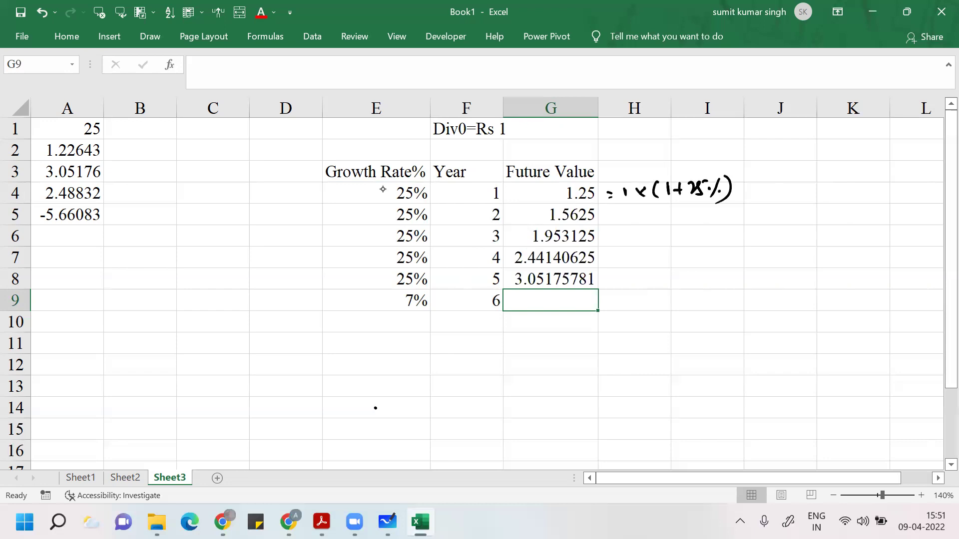
# Step: Handwrite 1 × (1+25%)^2 beside the year 2 future value and add the exponent 1 to the year 1 working
pyautogui.moveTo(620, 209); pyautogui.dragTo(620, 219)
pyautogui.moveTo(630, 211)
pyautogui.mouseDown()
pyautogui.moveTo(640, 220)
pyautogui.moveTo(631, 221)
pyautogui.mouseUp()
pyautogui.moveTo(666, 207)
pyautogui.mouseDown()
pyautogui.moveTo(656, 220)
pyautogui.moveTo(667, 225)
pyautogui.mouseUp()
pyautogui.moveTo(673, 210)
pyautogui.mouseDown()
pyautogui.moveTo(672, 223)
pyautogui.moveTo(684, 215)
pyautogui.mouseUp()
pyautogui.moveTo(692, 209)
pyautogui.mouseDown()
pyautogui.moveTo(703, 213)
pyautogui.moveTo(695, 223)
pyautogui.moveTo(732, 221)
pyautogui.moveTo(752, 205)
pyautogui.mouseUp()
pyautogui.click(711, 209)
pyautogui.click(724, 219)
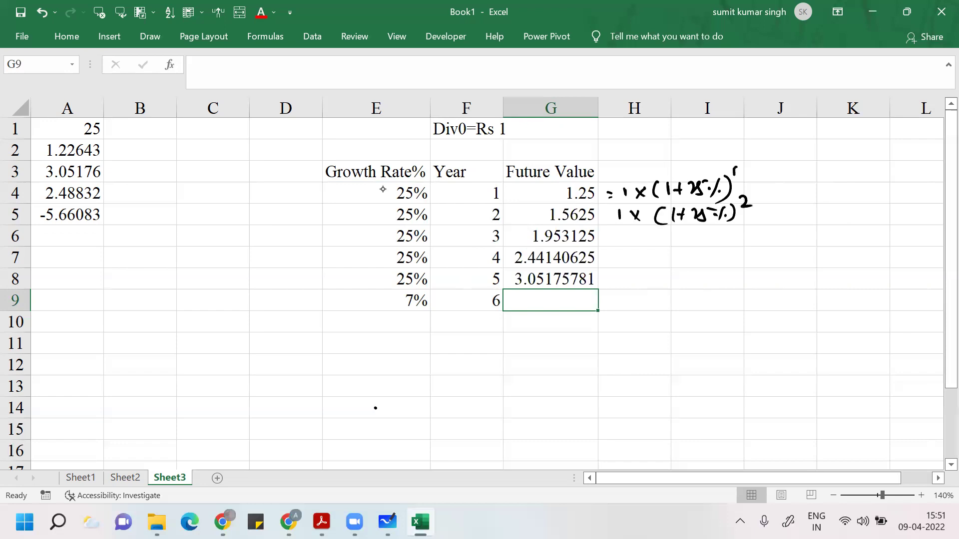
# Step: Handwrite the working 1 × (1+25%)^3 beside the year 3 future value
pyautogui.moveTo(623, 231); pyautogui.dragTo(621, 246)
pyautogui.moveTo(633, 234); pyautogui.dragTo(633, 240)
pyautogui.moveTo(655, 229)
pyautogui.mouseDown()
pyautogui.moveTo(650, 245)
pyautogui.moveTo(673, 241)
pyautogui.mouseUp()
pyautogui.moveTo(668, 236); pyautogui.dragTo(680, 234)
pyautogui.moveTo(697, 233); pyautogui.dragTo(698, 243)
pyautogui.moveTo(709, 230); pyautogui.dragTo(705, 243)
pyautogui.moveTo(708, 230); pyautogui.dragTo(737, 248)
pyautogui.click(718, 231)
pyautogui.click(730, 242)
pyautogui.moveTo(746, 217); pyautogui.dragTo(749, 228)
# Step: Handwrite the working 1 × (1+25%)^4 beside the year 4 future value
pyautogui.moveTo(625, 252); pyautogui.dragTo(624, 266)
pyautogui.moveTo(636, 256); pyautogui.dragTo(638, 265)
pyautogui.moveTo(657, 249)
pyautogui.mouseDown()
pyautogui.moveTo(650, 268)
pyautogui.moveTo(663, 265)
pyautogui.mouseUp()
pyautogui.moveTo(670, 261); pyautogui.dragTo(676, 265)
pyautogui.moveTo(690, 255); pyautogui.dragTo(699, 265)
pyautogui.moveTo(711, 255)
pyautogui.mouseDown()
pyautogui.moveTo(719, 262)
pyautogui.moveTo(709, 264)
pyautogui.mouseUp()
pyautogui.moveTo(727, 250)
pyautogui.mouseDown()
pyautogui.moveTo(729, 270)
pyautogui.moveTo(747, 258)
pyautogui.mouseUp()
# Step: Handwrite the working 1 × (1+25%)^5 beside the year 5 future value
pyautogui.moveTo(628, 277)
pyautogui.mouseDown()
pyautogui.moveTo(626, 288)
pyautogui.moveTo(642, 286)
pyautogui.mouseUp()
pyautogui.moveTo(642, 277); pyautogui.dragTo(634, 287)
pyautogui.moveTo(655, 272)
pyautogui.mouseDown()
pyautogui.moveTo(649, 289)
pyautogui.moveTo(664, 286)
pyautogui.mouseUp()
pyautogui.moveTo(668, 281); pyautogui.dragTo(674, 286)
pyautogui.moveTo(690, 275)
pyautogui.mouseDown()
pyautogui.moveTo(697, 286)
pyautogui.moveTo(729, 287)
pyautogui.mouseUp()
pyautogui.moveTo(740, 265)
pyautogui.mouseDown()
pyautogui.moveTo(743, 277)
pyautogui.moveTo(753, 263)
pyautogui.mouseUp()
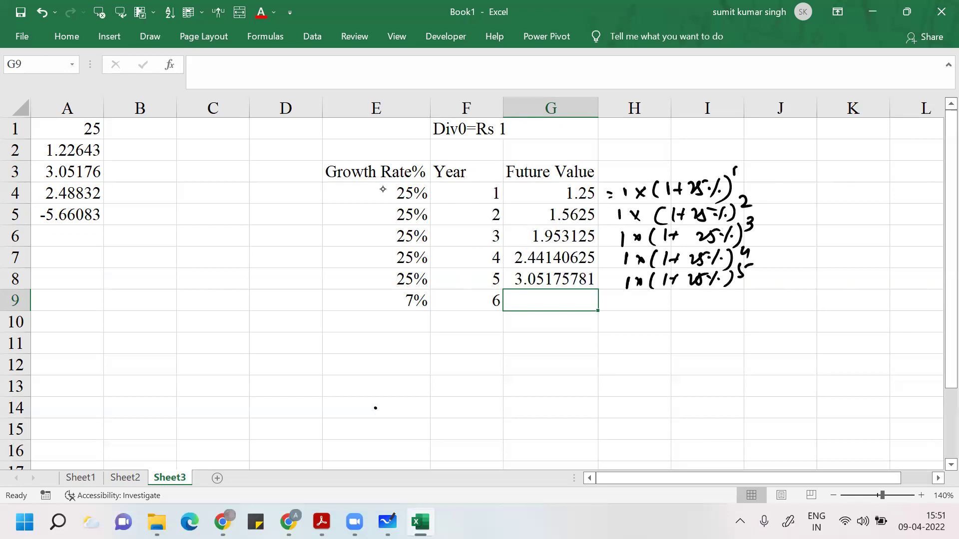
# Step: Handwrite 1 × (1+25%)^6 beside the empty year 6 future value cell
pyautogui.moveTo(631, 298)
pyautogui.mouseDown()
pyautogui.moveTo(630, 310)
pyautogui.moveTo(649, 308)
pyautogui.mouseUp()
pyautogui.moveTo(649, 300); pyautogui.dragTo(641, 309)
pyautogui.moveTo(664, 297)
pyautogui.mouseDown()
pyautogui.moveTo(658, 320)
pyautogui.moveTo(688, 303)
pyautogui.mouseUp()
pyautogui.moveTo(684, 299); pyautogui.dragTo(682, 311)
pyautogui.moveTo(693, 299); pyautogui.dragTo(707, 310)
pyautogui.moveTo(720, 299); pyautogui.dragTo(732, 309)
pyautogui.moveTo(735, 292); pyautogui.dragTo(734, 314)
pyautogui.moveTo(745, 287); pyautogui.dragTo(741, 300)
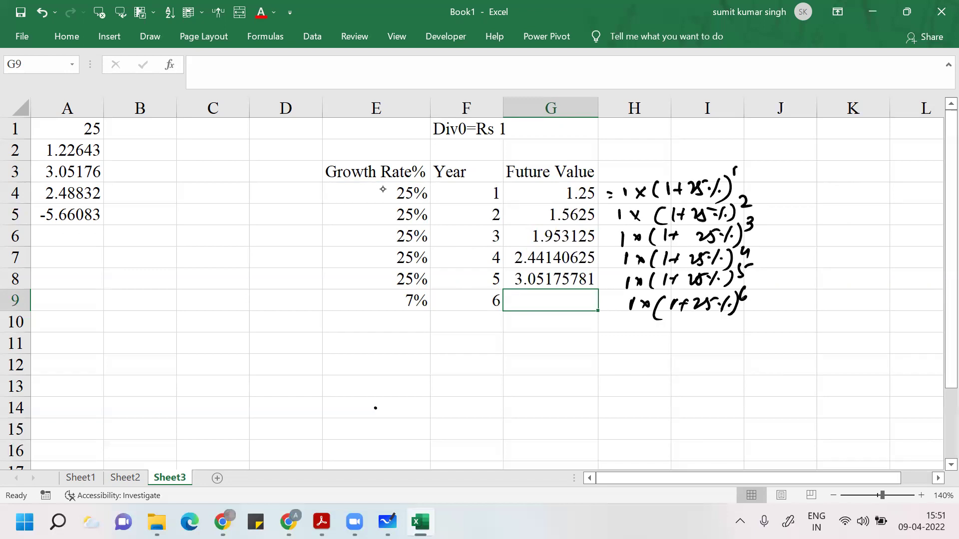
# Step: Replace the year 6 working's exponent with 5 and add the factor (1+7%) after it by hand
pyautogui.hotkey('ctrl', 'z')
pyautogui.moveTo(740, 280); pyautogui.dragTo(749, 317)
pyautogui.moveTo(772, 292)
pyautogui.mouseDown()
pyautogui.moveTo(769, 306)
pyautogui.moveTo(789, 300)
pyautogui.mouseUp()
pyautogui.moveTo(783, 292)
pyautogui.mouseDown()
pyautogui.moveTo(782, 307)
pyautogui.moveTo(809, 313)
pyautogui.moveTo(822, 304)
pyautogui.mouseUp()
pyautogui.moveTo(828, 283); pyautogui.dragTo(814, 322)
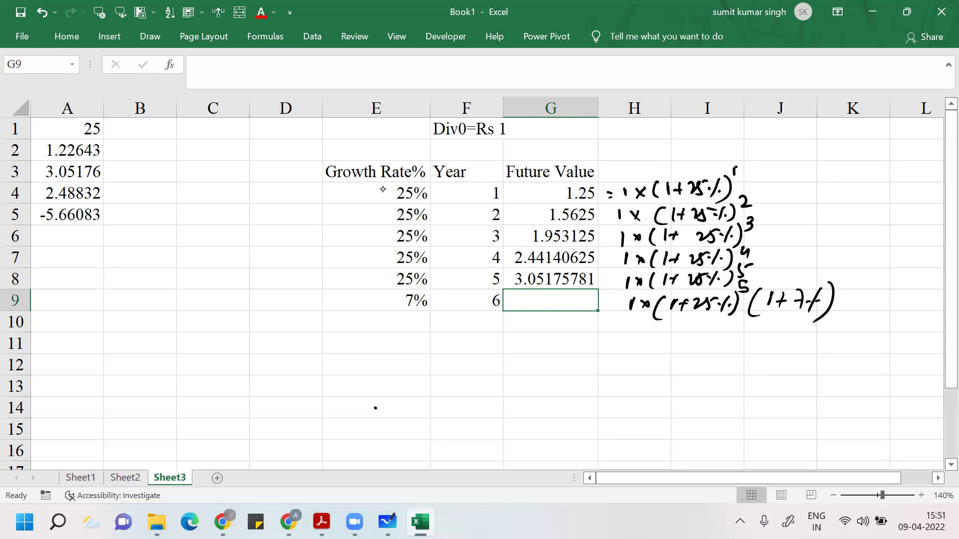
# Step: Calculate the year 6 future value in G9 with the formula =G8*1.07
pyautogui.write('=')
pyautogui.press('Up')
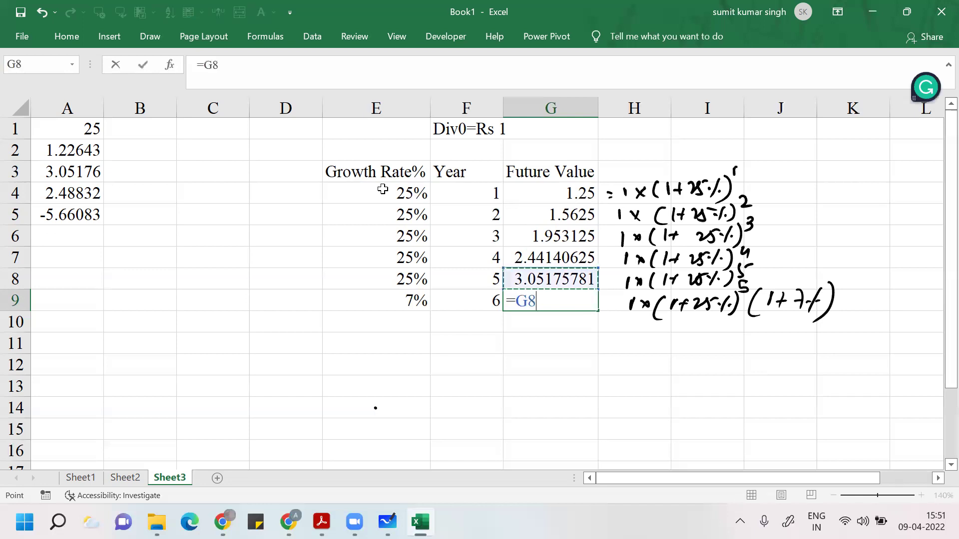
pyautogui.write('*1.0 ')
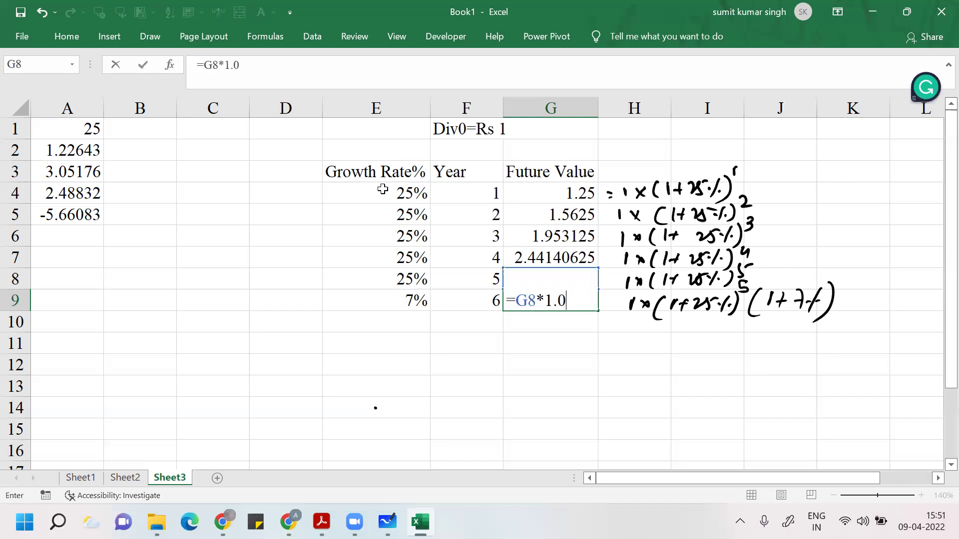
pyautogui.write('7')
pyautogui.press('Return')
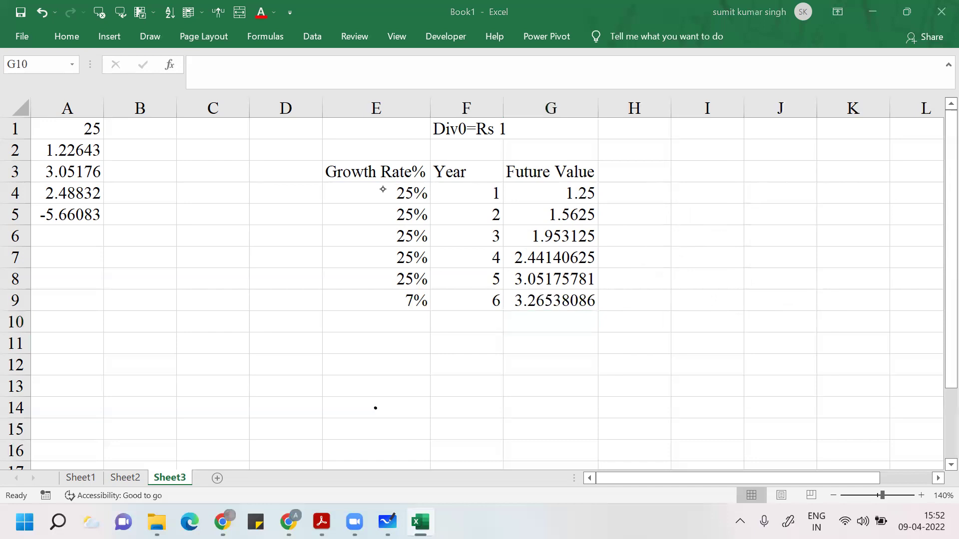
# Step: Switch to Microsoft Whiteboard to check the required rate of return in problem 10, and return to Excel
pyautogui.hotkey('alt', 'Tab')
pyautogui.hotkey('alt', 'Tab')
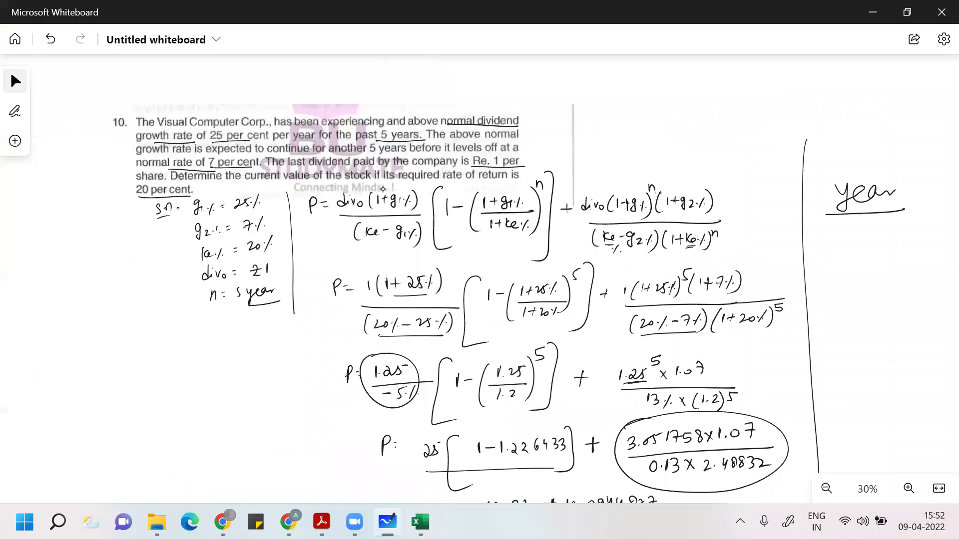
pyautogui.hotkey('alt', 'Tab')
pyautogui.hotkey('alt', 'Tab')
# Step: Enter the heading "Ke" in H3, beside the Future Value heading
pyautogui.press('Up')
pyautogui.press('Up')
pyautogui.press('Up')
pyautogui.press('Up')
pyautogui.press('Up')
pyautogui.press('Up')
pyautogui.press('Up')
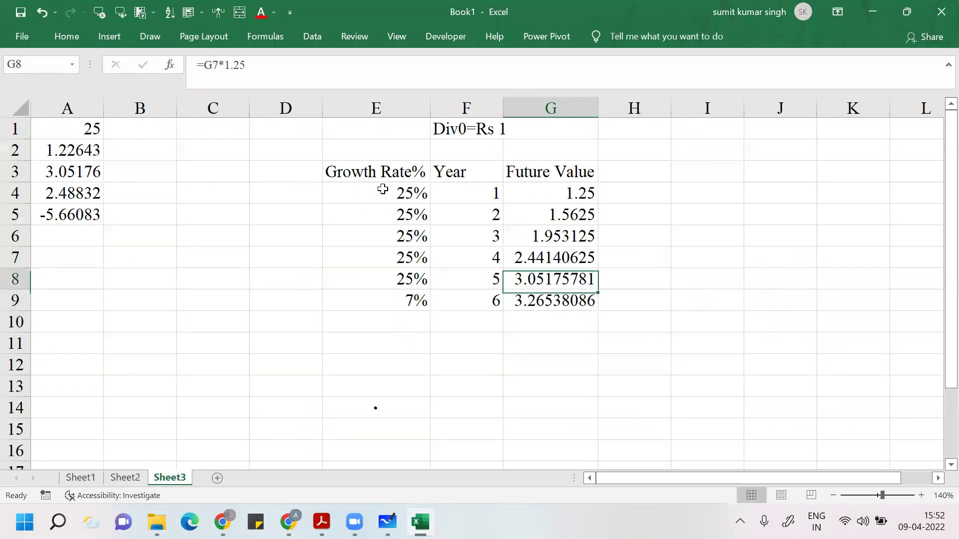
pyautogui.press('Right')
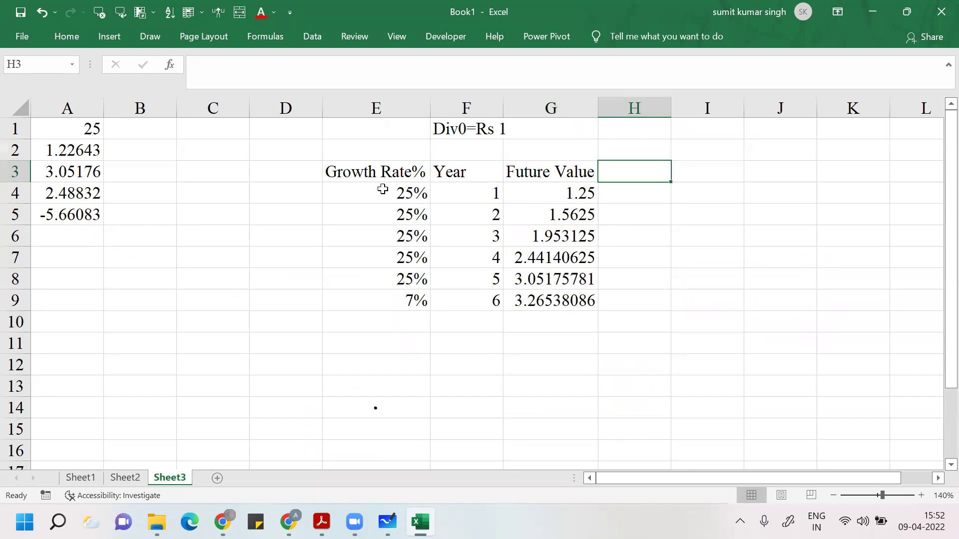
pyautogui.write('Ke')
pyautogui.press('Return')
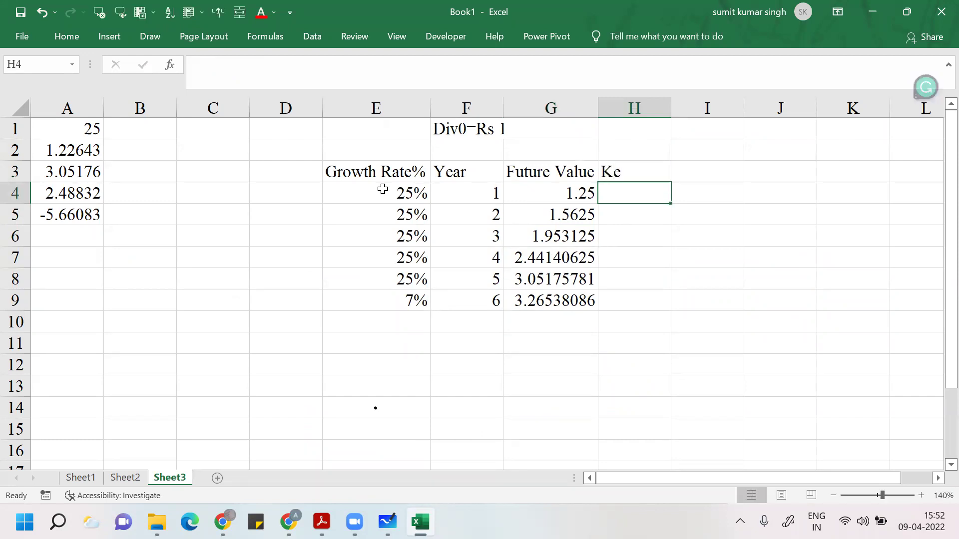
# Step: Enter 20% in H4 and copy it down through H8 for years 1 to 5
pyautogui.write('20%')
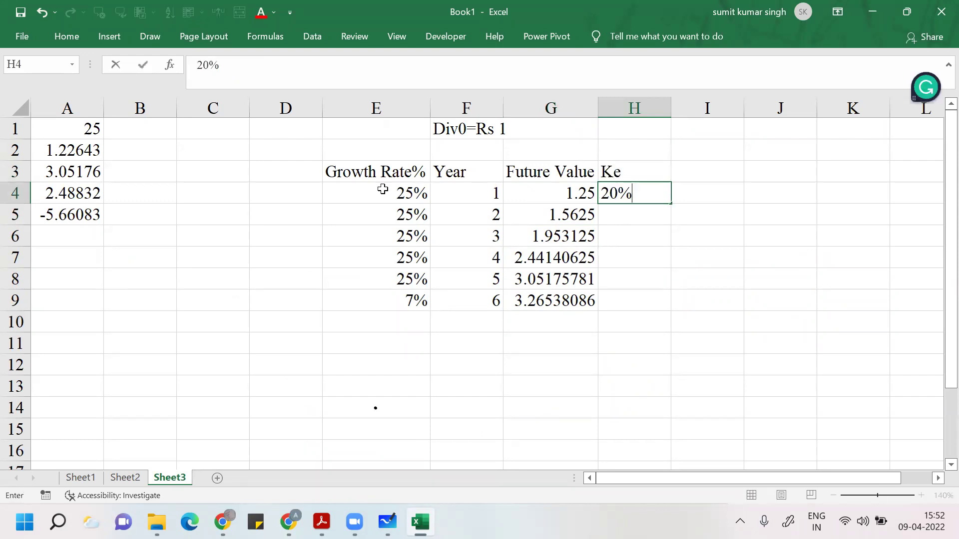
pyautogui.press('Return')
pyautogui.press('Up')
pyautogui.hotkey('ctrl', 'c')
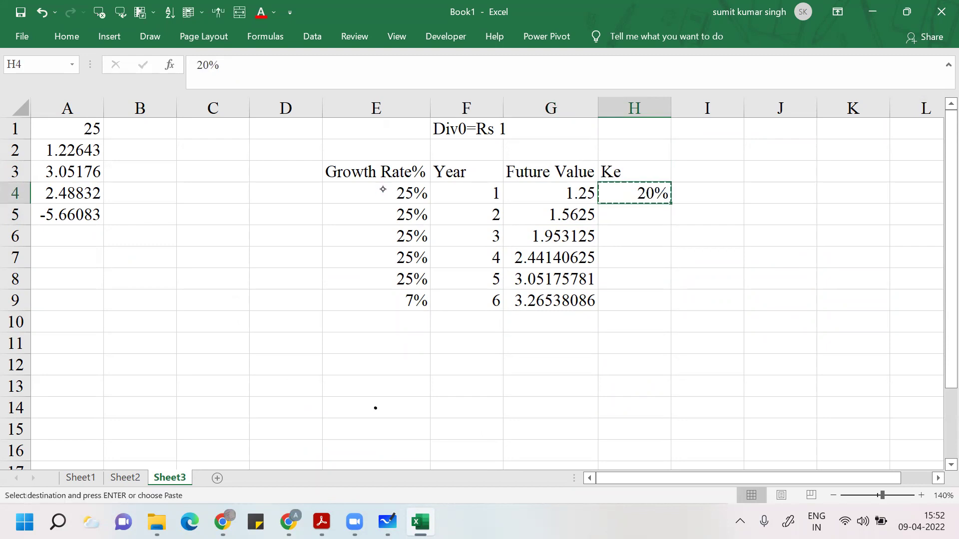
pyautogui.hotkey('shift', 'Down')
pyautogui.hotkey('shift', 'Down')
pyautogui.hotkey('shift', 'Down')
pyautogui.hotkey('shift', 'Down')
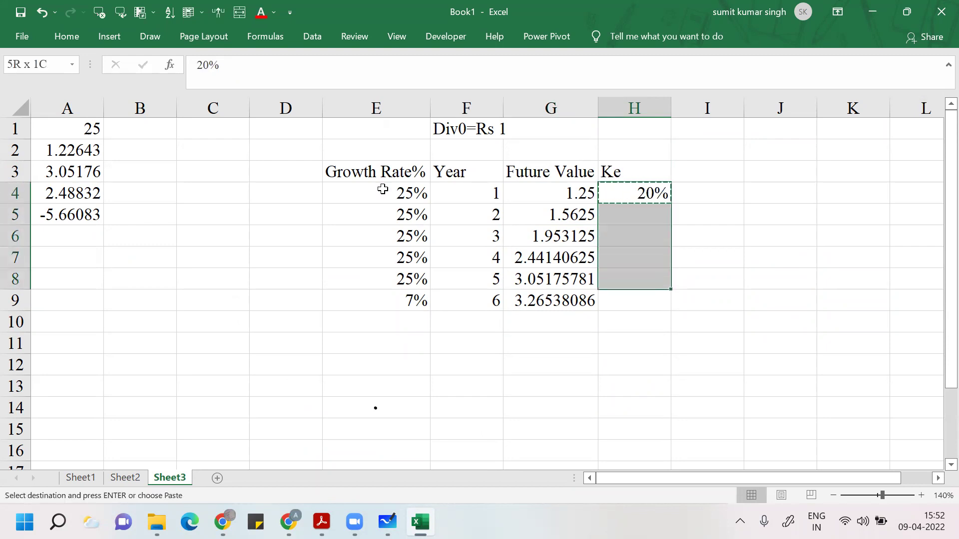
pyautogui.hotkey('ctrl', 'v')
pyautogui.press('Escape')
# Step: Enter the heading "PV of Dividend" in I3, beside the Ke heading
pyautogui.press('Right')
pyautogui.press('Up')
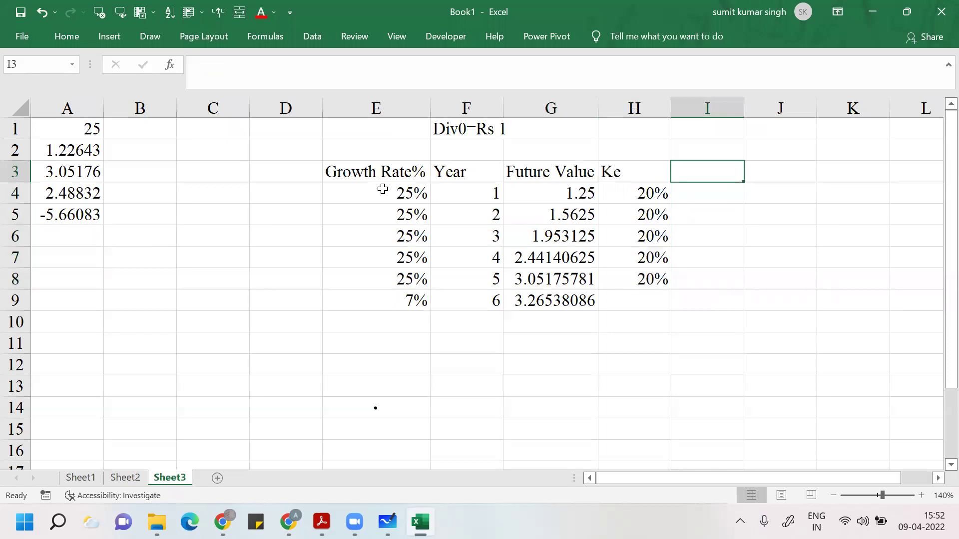
pyautogui.write('PF')
pyautogui.press('BackSpace')
pyautogui.write('V o')
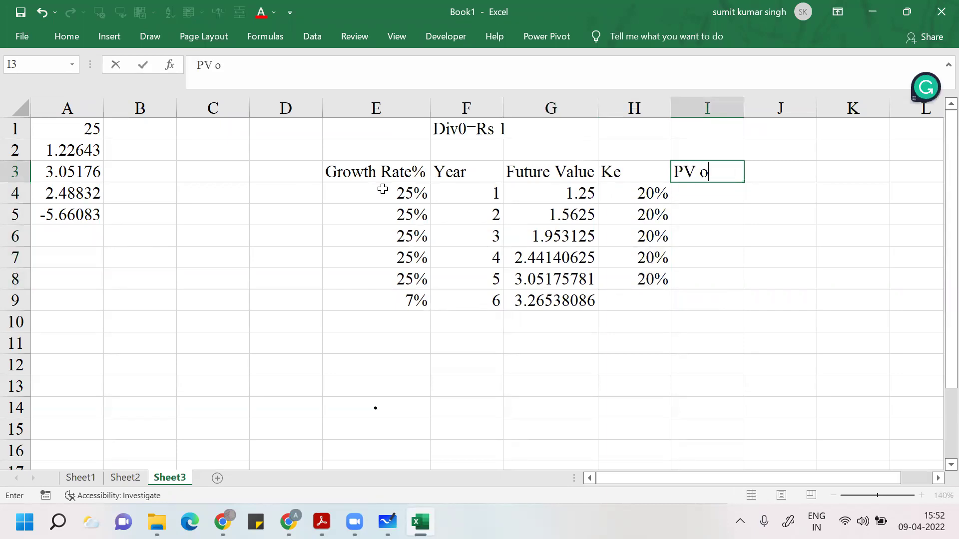
pyautogui.write('f Dividend')
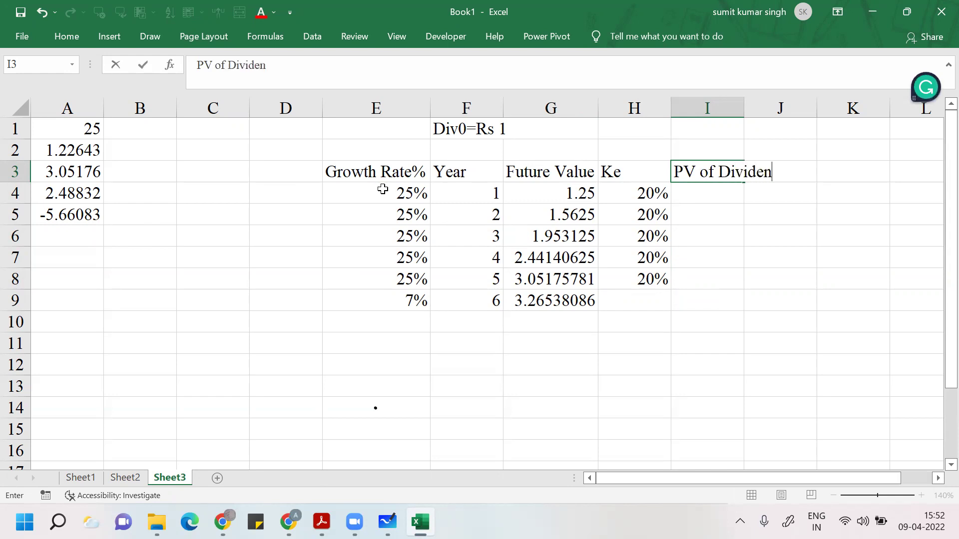
pyautogui.press('Return')
# Step: Calculate the present value of the year 1 dividend in I4 with the formula =G4/(1+20%)^F4
pyautogui.write('=')
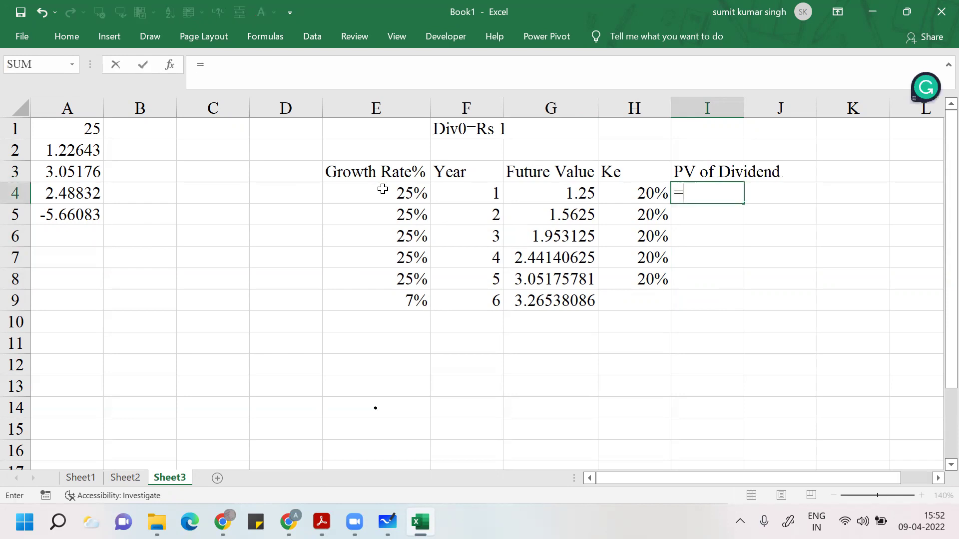
pyautogui.press('Left')
pyautogui.press('Left')
pyautogui.write('/')
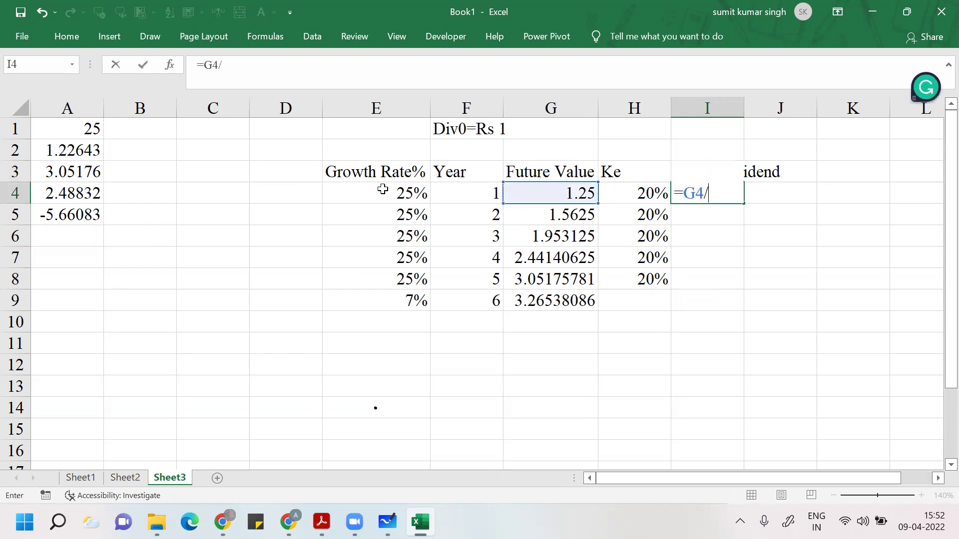
pyautogui.write('(1+20%)')
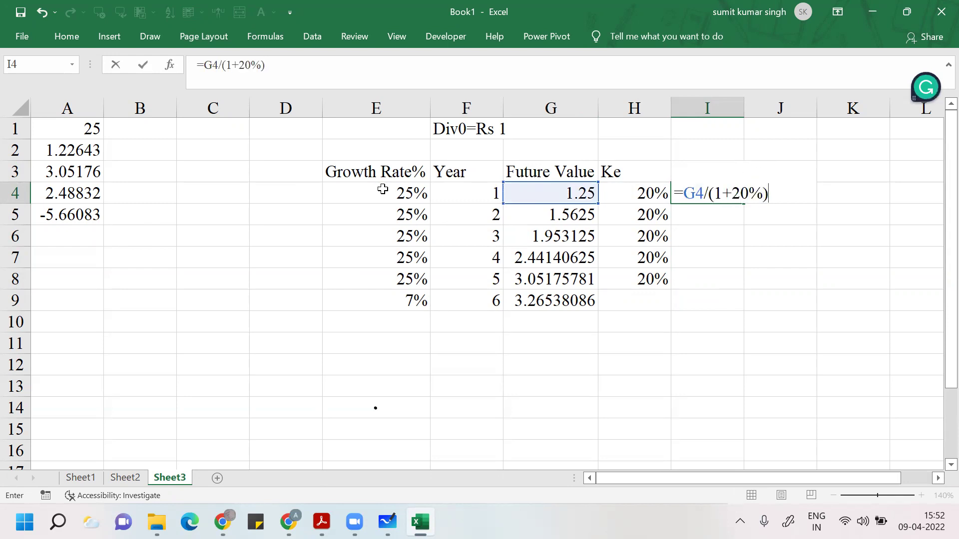
pyautogui.write('^')
pyautogui.press('Left')
pyautogui.press('Left')
pyautogui.press('Left')
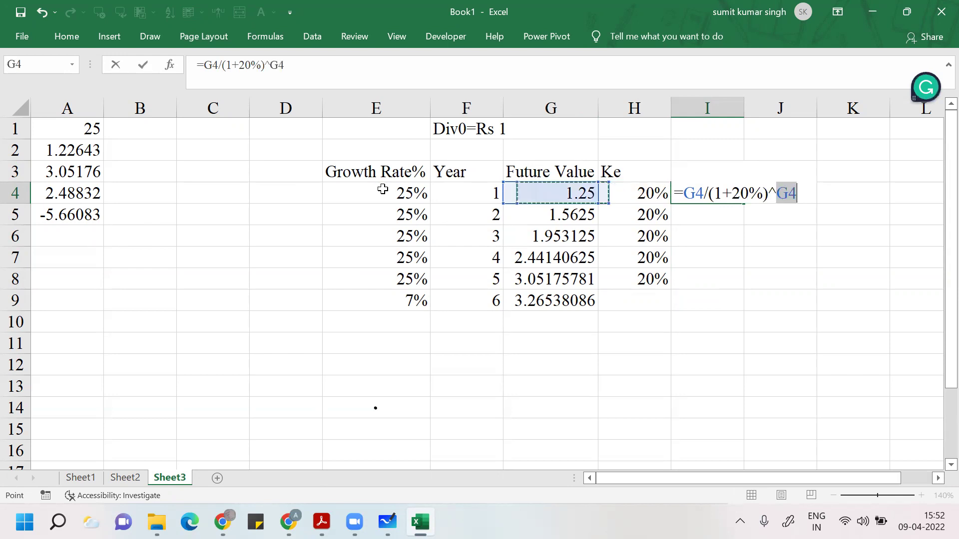
pyautogui.press('Return')
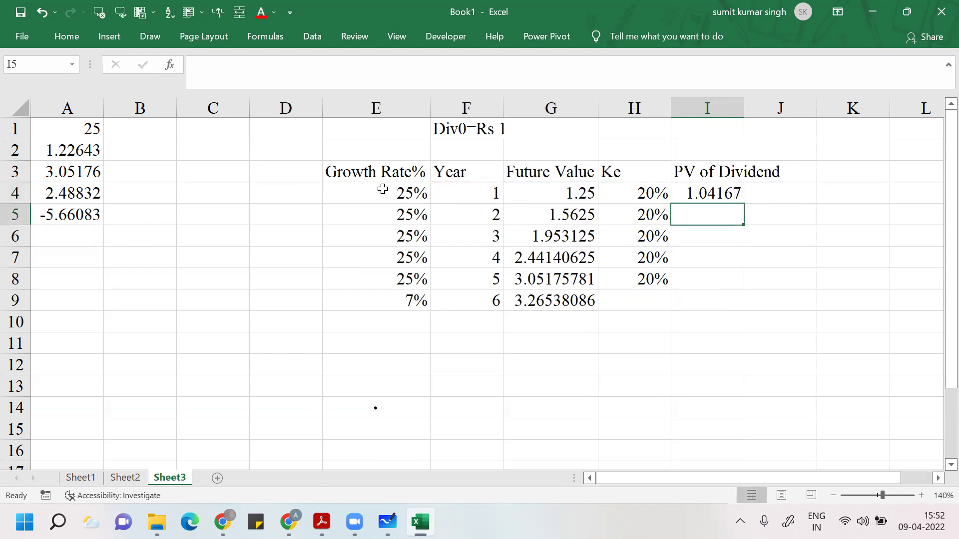
# Step: Copy the present value formula from I4 down through I8 for years 2 to 5
pyautogui.press('Up')
pyautogui.hotkey('ctrl', 'c')
pyautogui.hotkey('shift', 'Down')
pyautogui.hotkey('shift', 'Down')
pyautogui.hotkey('shift', 'Down')
pyautogui.hotkey('shift', 'Down')
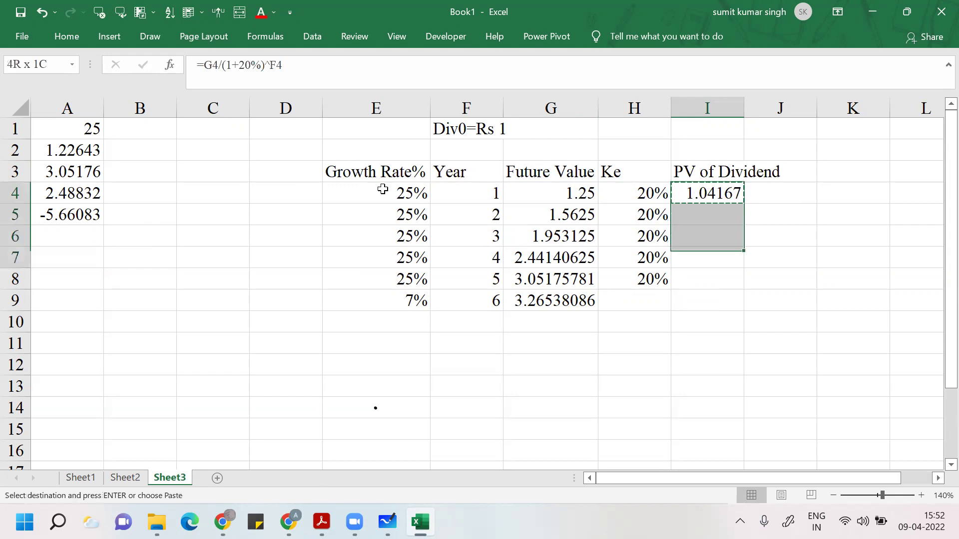
pyautogui.hotkey('ctrl', 'v')
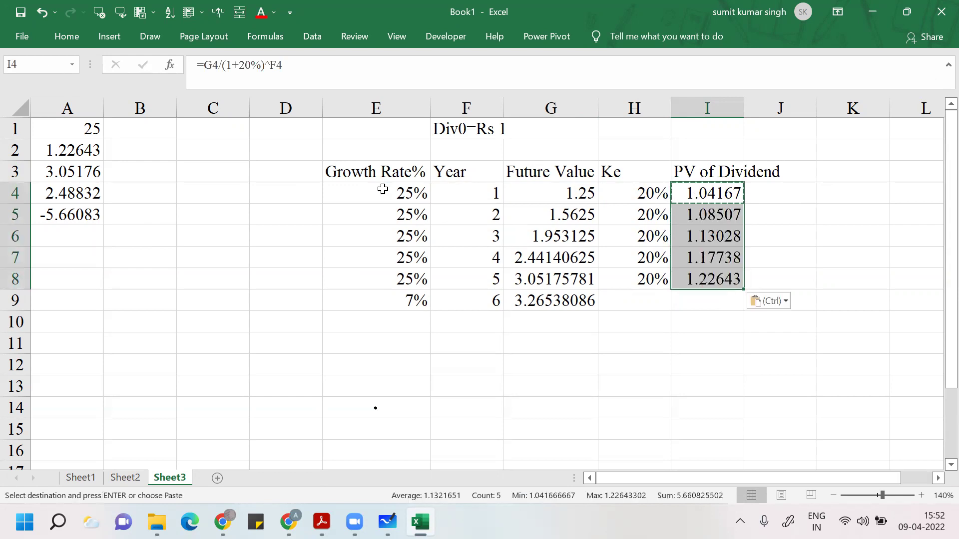
# Step: Total the PV of Dividend column in I10 with the automatic sum formula =SUM(I4:I9)
pyautogui.press('Escape')
pyautogui.press('Down')
pyautogui.press('Down')
pyautogui.press('Down')
pyautogui.press('Down')
pyautogui.press('Down')
pyautogui.press('Down')
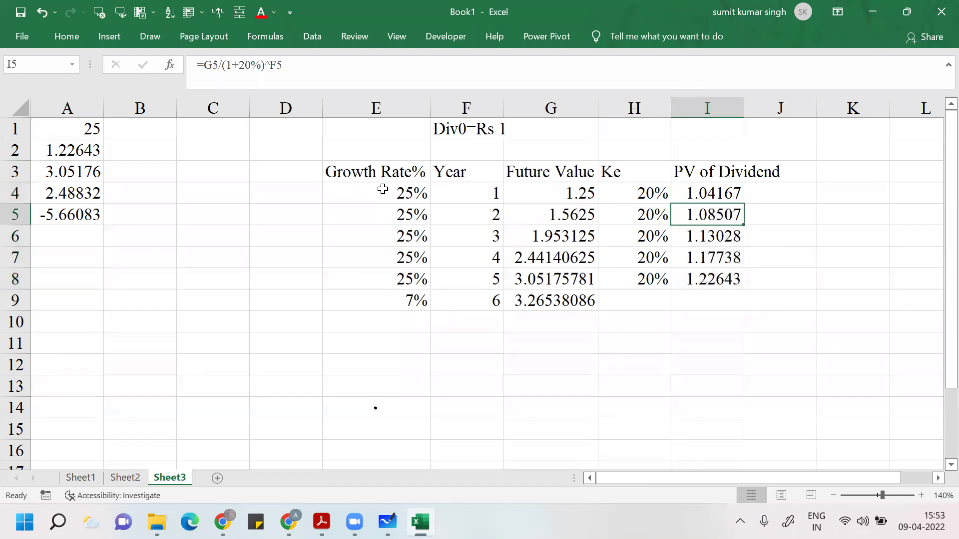
pyautogui.hotkey('alt', '=')
pyautogui.press('Return')
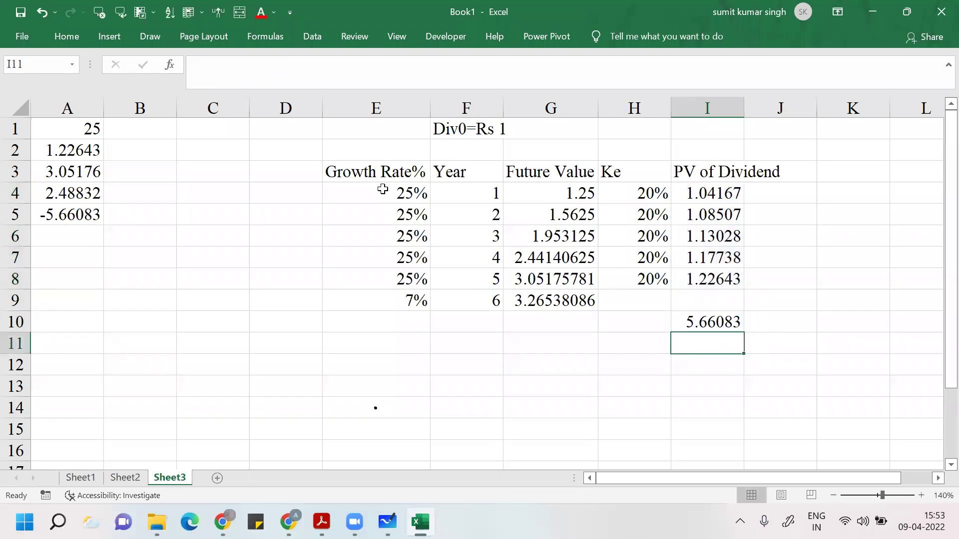
# Step: Fill the total in I10 with a dark orange theme colour
pyautogui.press('Up')
pyautogui.hotkey('alt', 'h')
pyautogui.press('h')
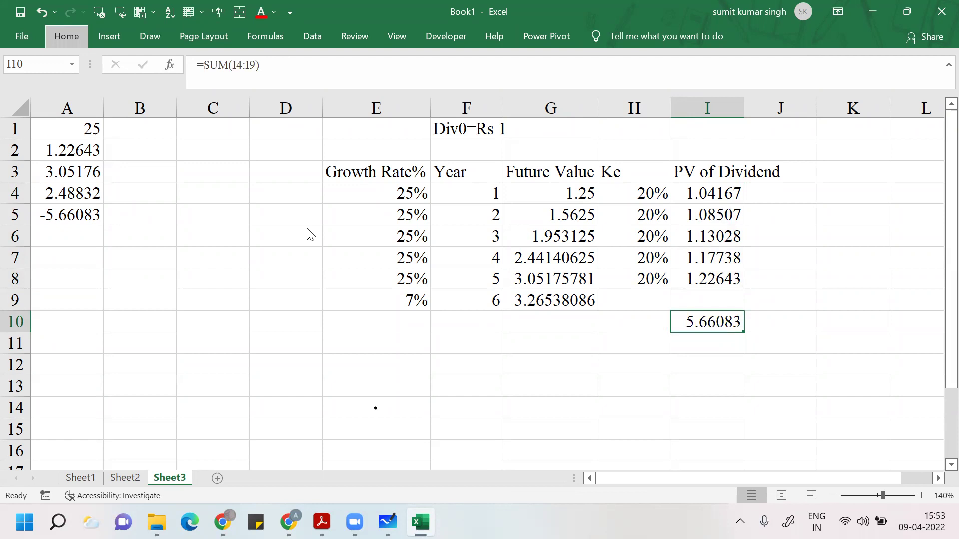
pyautogui.press('Down')
pyautogui.press('Down')
pyautogui.press('Right')
pyautogui.press('Right')
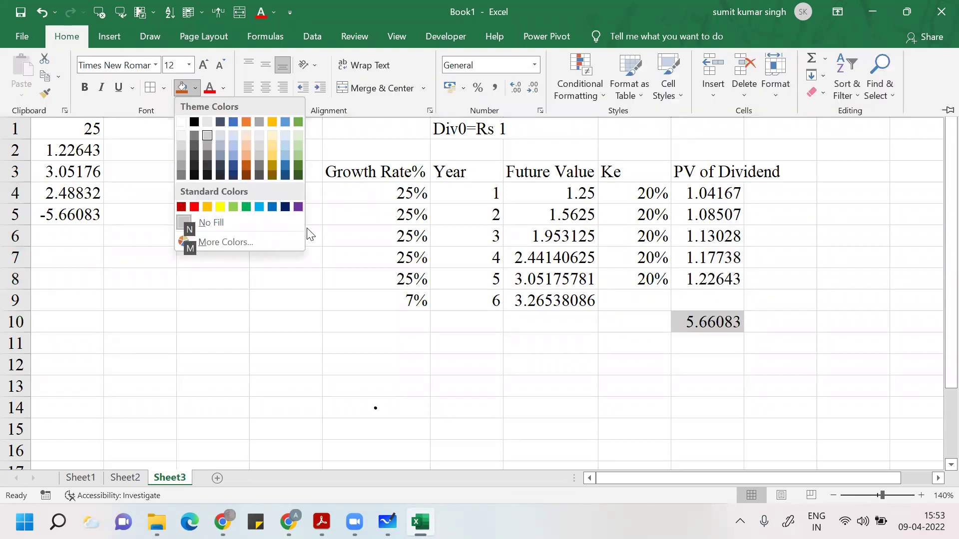
pyautogui.press('Right')
pyautogui.press('Right')
pyautogui.press('Right')
pyautogui.press('Right')
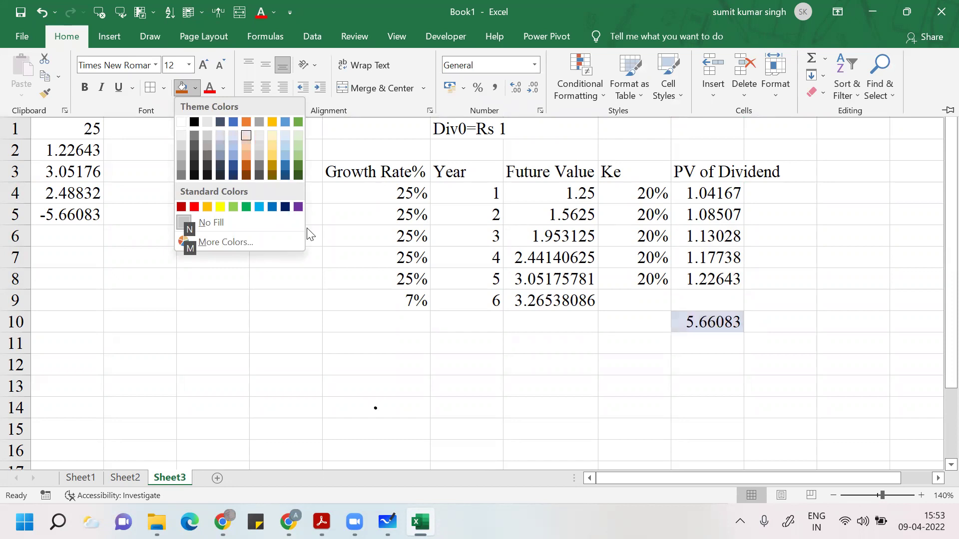
pyautogui.press('Down')
pyautogui.press('Down')
pyautogui.press('Down')
pyautogui.press('Left')
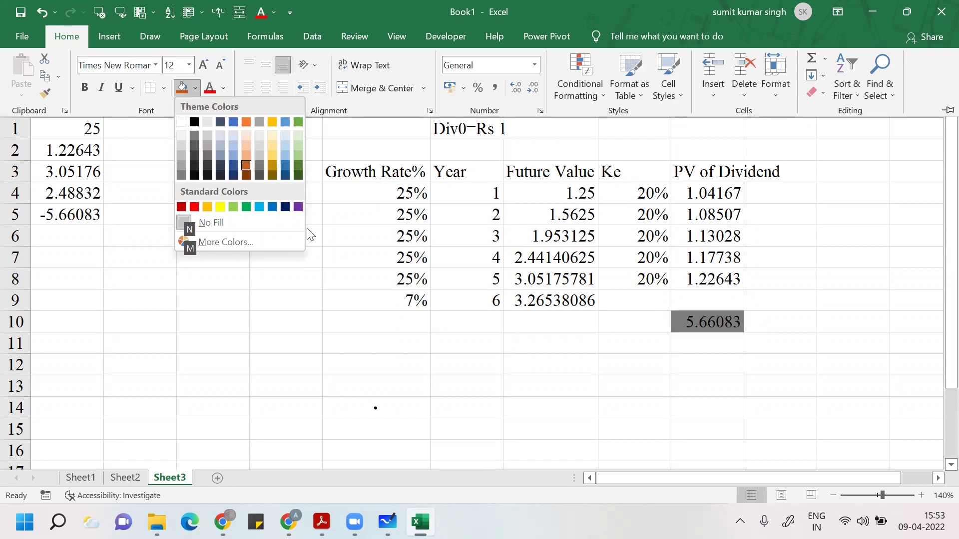
pyautogui.press('Return')
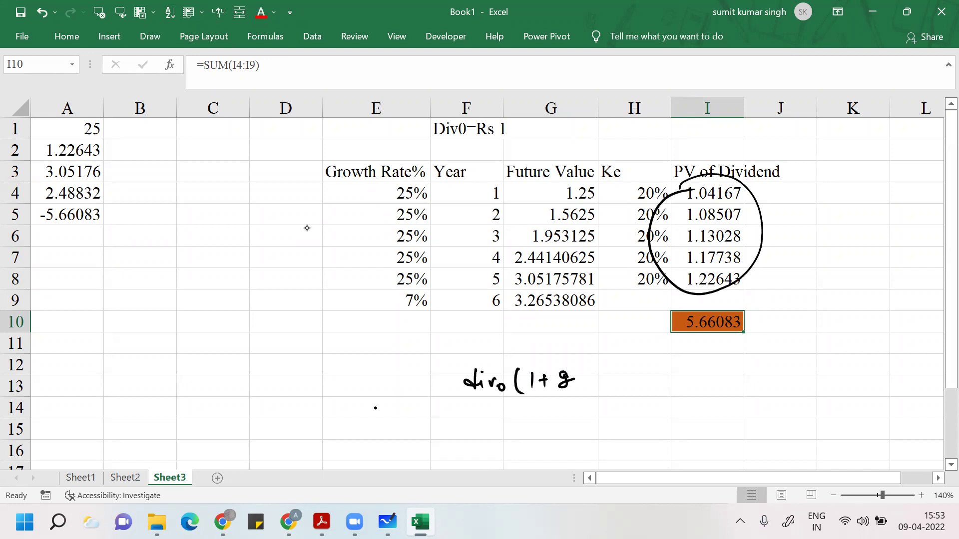
pyautogui.write('oooo')
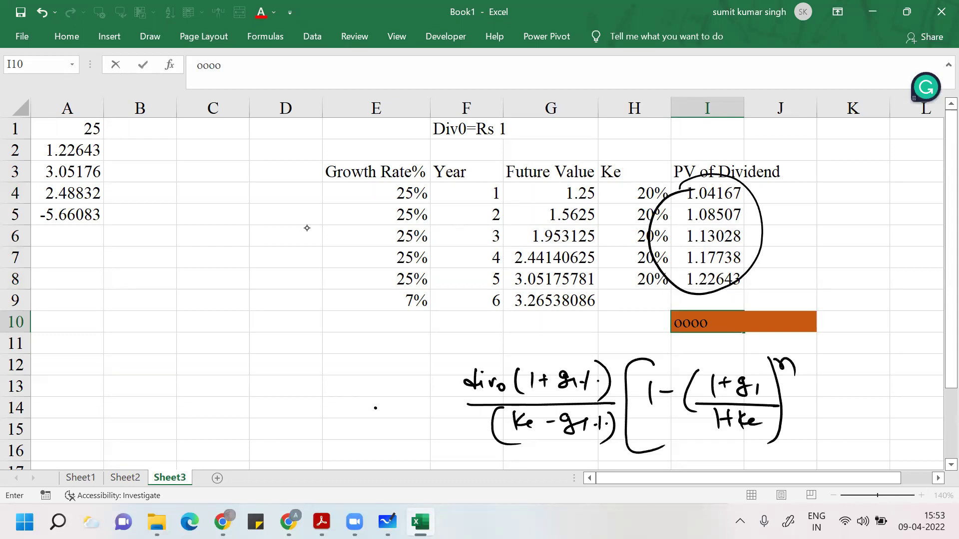
pyautogui.moveTo(452, 360)
pyautogui.mouseDown()
pyautogui.moveTo(871, 409)
pyautogui.moveTo(452, 379)
pyautogui.mouseUp()
pyautogui.moveTo(655, 361); pyautogui.dragTo(699, 333)
pyautogui.doubleClick(712, 322)
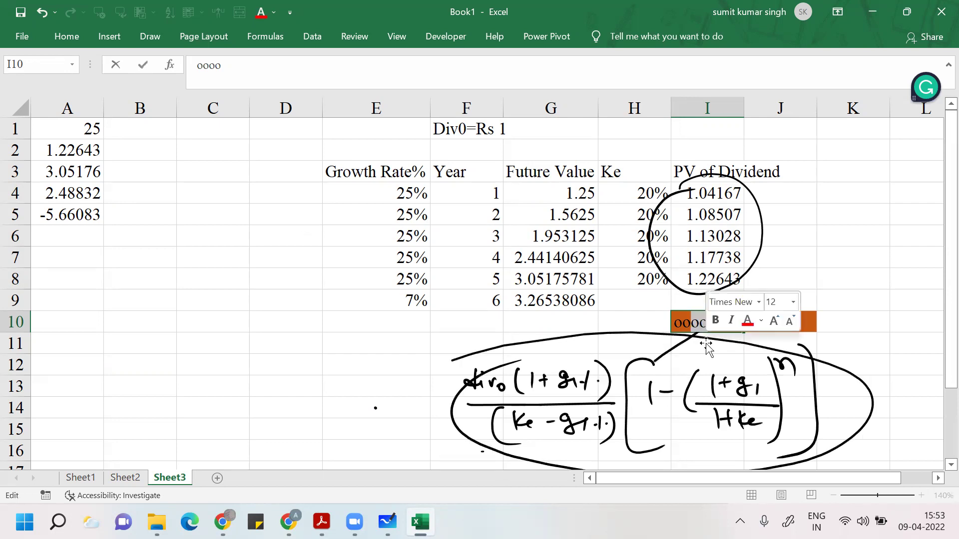
pyautogui.click(395, 413)
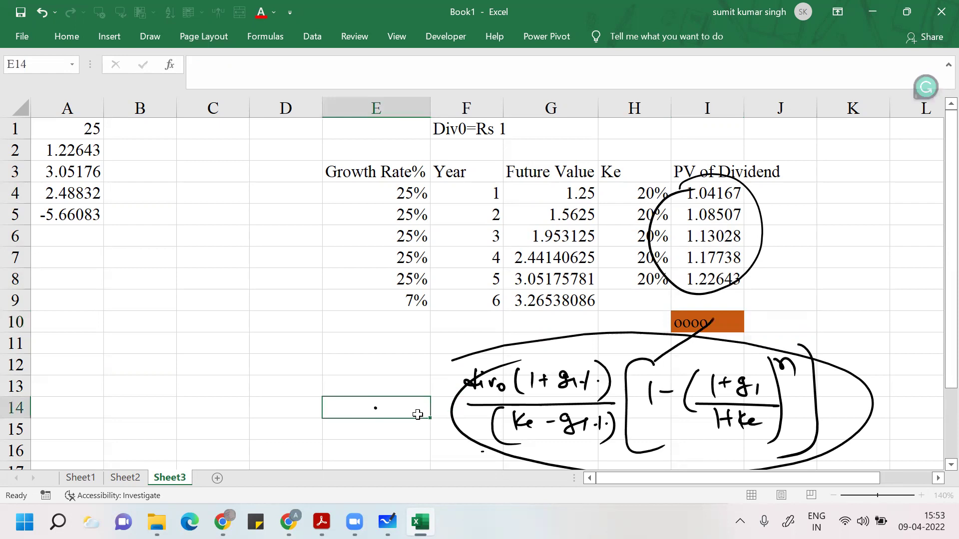
# Step: Replace the stray text in I10 with the automatic sum of the present values above it
pyautogui.click(729, 324)
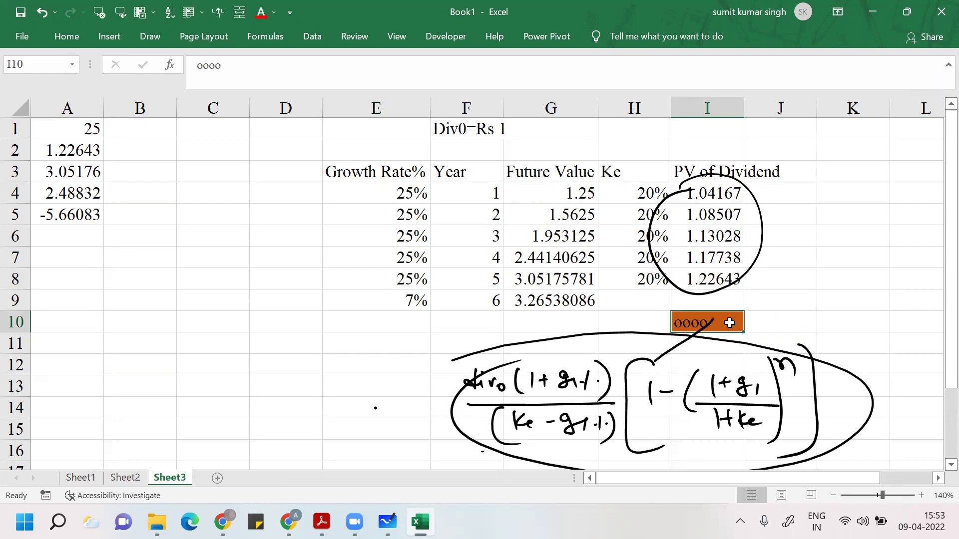
pyautogui.hotkey('alt', '=')
pyautogui.press('Return')
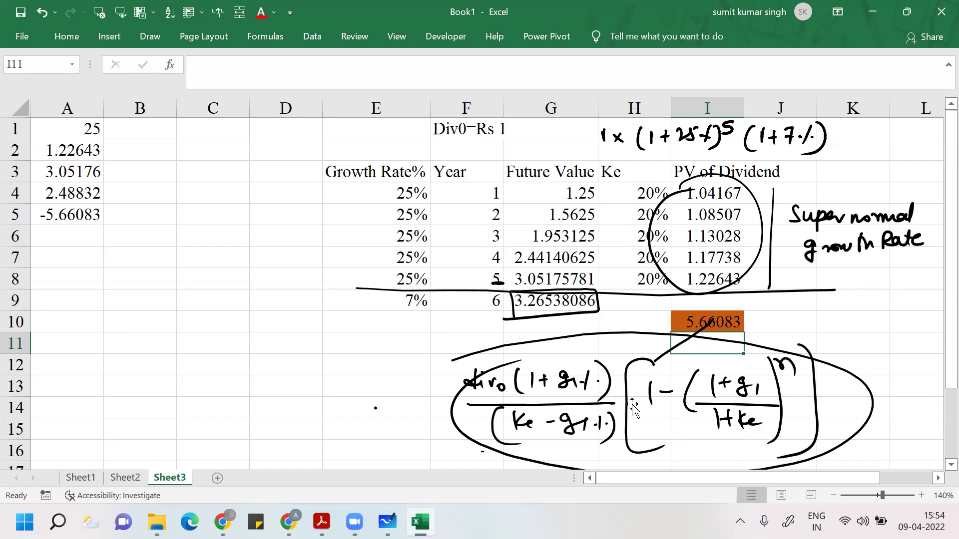
# Step: Label the total with "PV of Super Normal Growth Rate" in H10 and autofit column H to the text
pyautogui.click(621, 323)
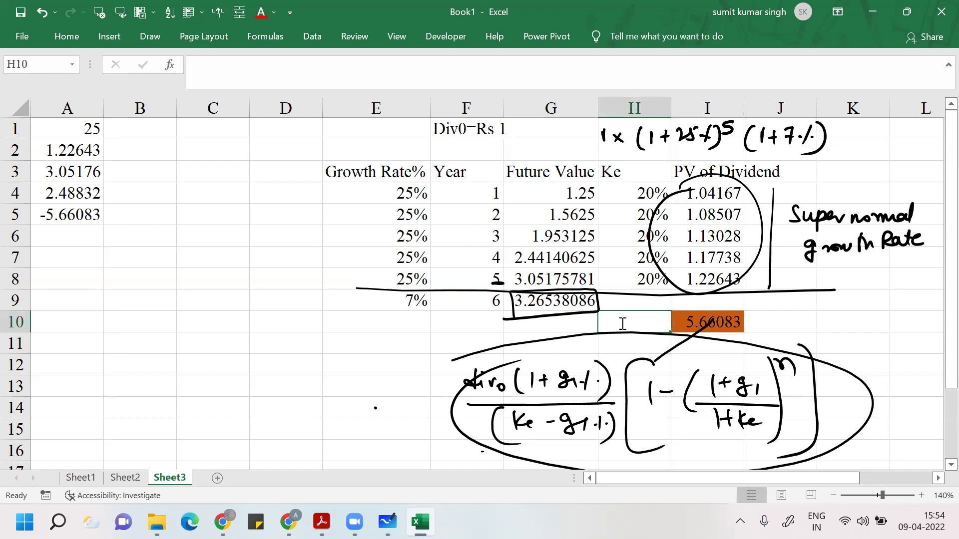
pyautogui.write('PV of')
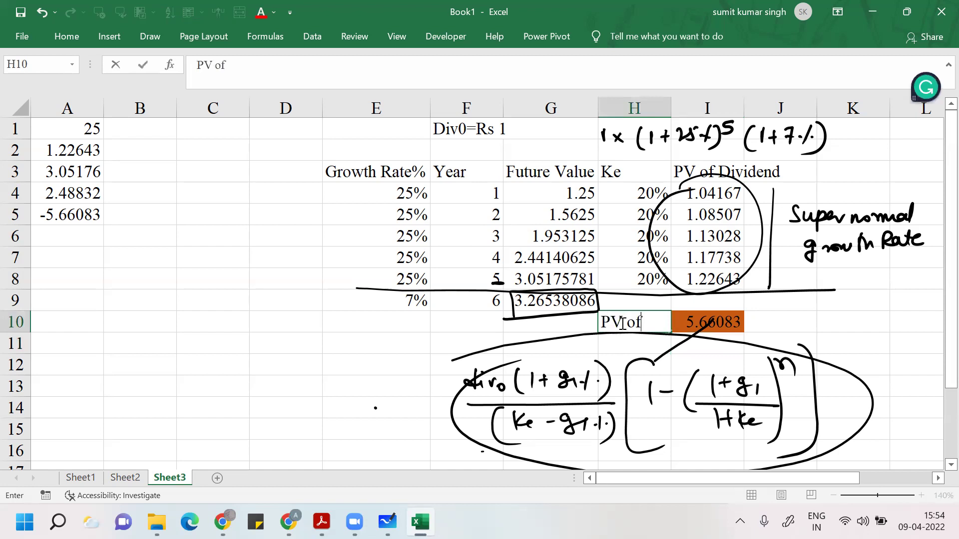
pyautogui.write(' Super')
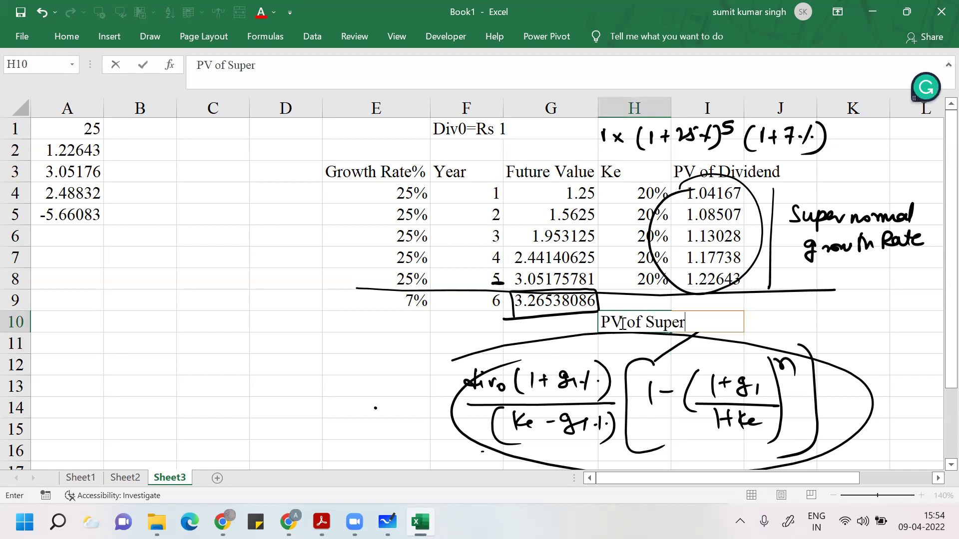
pyautogui.write(' Normal')
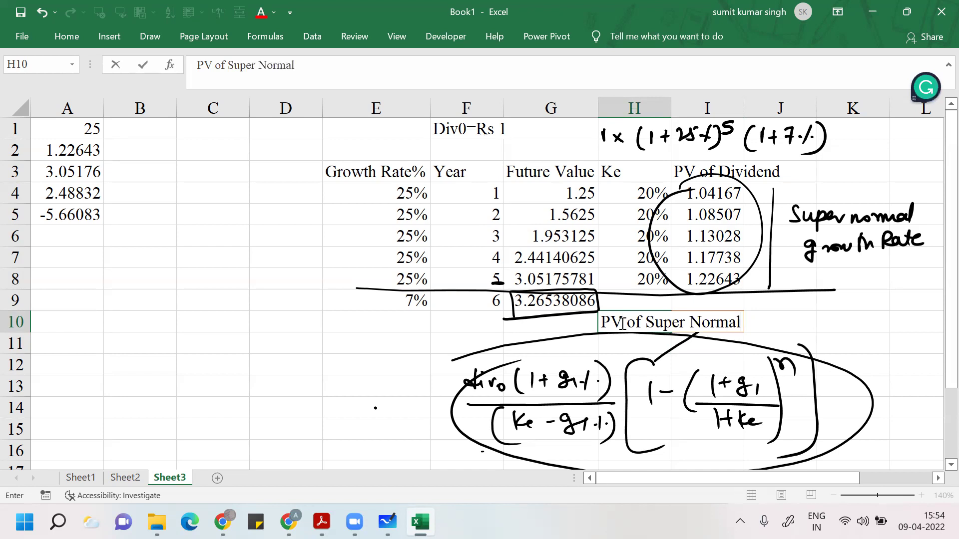
pyautogui.write(' Gr owth')
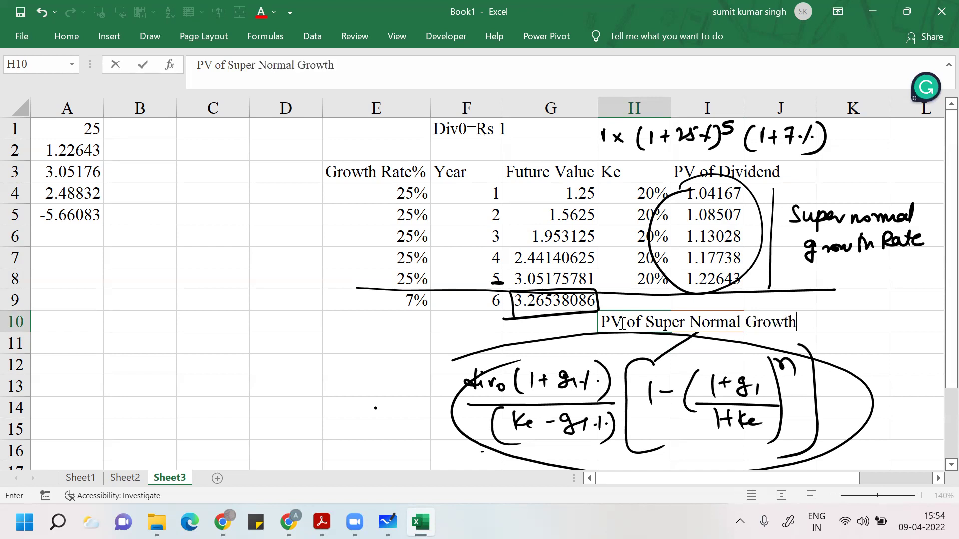
pyautogui.write(' Rate')
pyautogui.press('Return')
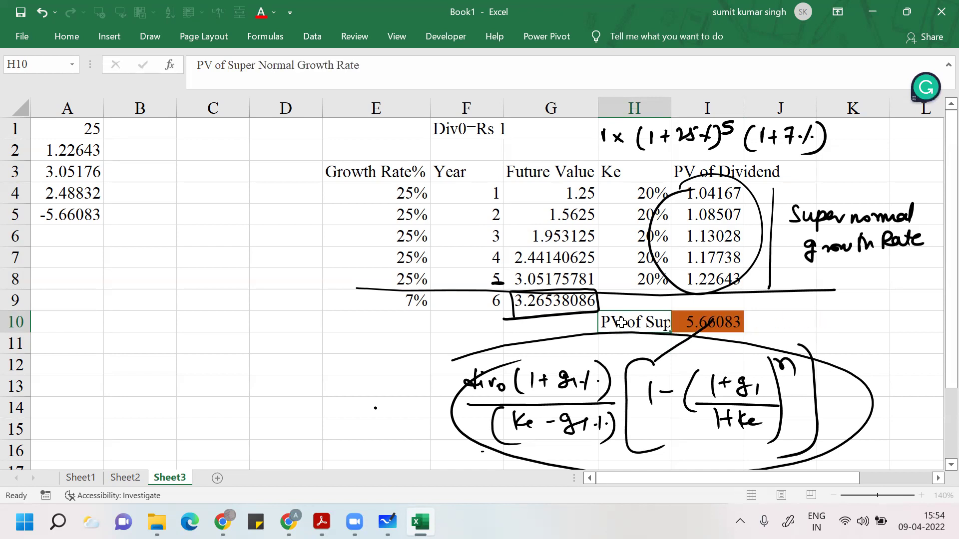
pyautogui.doubleClick(671, 102)
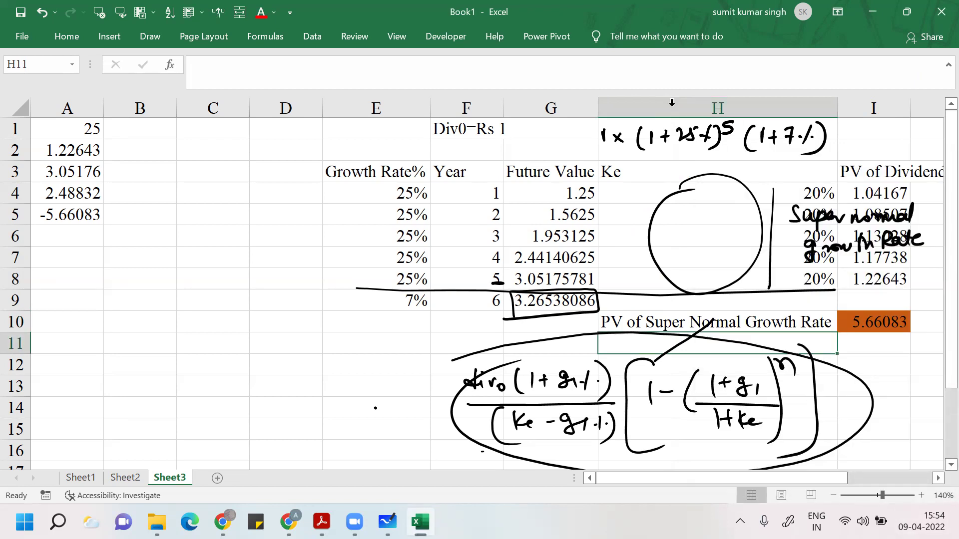
# Step: Underline the year 2 future value in ink and handwrite its present value working, 1.5625/(1+20%)^2, beside I5
pyautogui.hscroll(2, 672, 102)
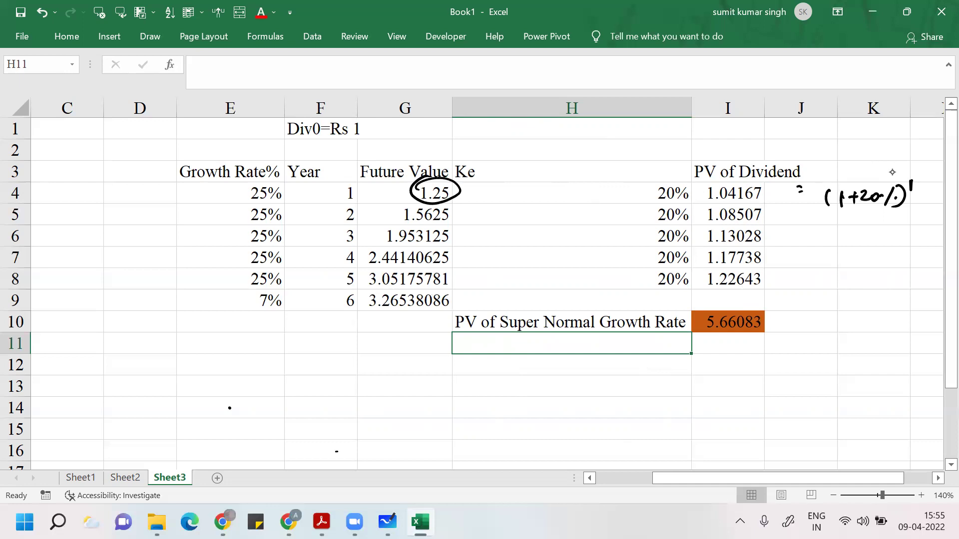
pyautogui.moveTo(769, 214); pyautogui.dragTo(777, 217)
pyautogui.click(572, 429)
pyautogui.moveTo(431, 225); pyautogui.dragTo(446, 220)
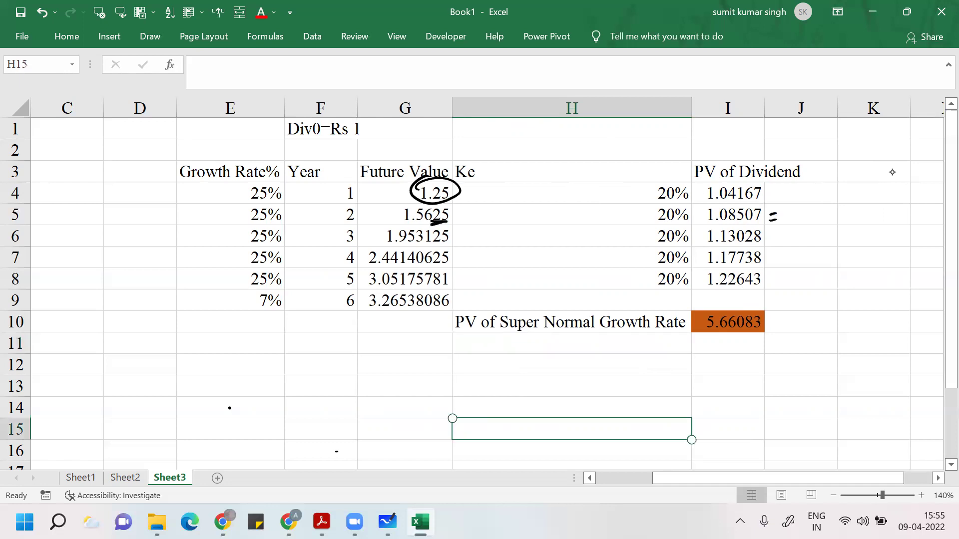
pyautogui.moveTo(798, 199)
pyautogui.mouseDown()
pyautogui.moveTo(798, 212)
pyautogui.moveTo(815, 212)
pyautogui.moveTo(861, 192)
pyautogui.moveTo(855, 207)
pyautogui.mouseUp()
pyautogui.moveTo(861, 192); pyautogui.dragTo(873, 190)
pyautogui.moveTo(790, 217)
pyautogui.mouseDown()
pyautogui.moveTo(880, 205)
pyautogui.moveTo(813, 237)
pyautogui.mouseUp()
pyautogui.moveTo(827, 219)
pyautogui.mouseDown()
pyautogui.moveTo(827, 233)
pyautogui.moveTo(842, 224)
pyautogui.mouseUp()
pyautogui.moveTo(836, 218)
pyautogui.mouseDown()
pyautogui.moveTo(836, 232)
pyautogui.moveTo(860, 230)
pyautogui.mouseUp()
pyautogui.moveTo(863, 219); pyautogui.dragTo(862, 220)
pyautogui.moveTo(879, 212)
pyautogui.mouseDown()
pyautogui.moveTo(872, 228)
pyautogui.moveTo(884, 233)
pyautogui.mouseUp()
pyautogui.moveTo(892, 210); pyautogui.dragTo(904, 216)
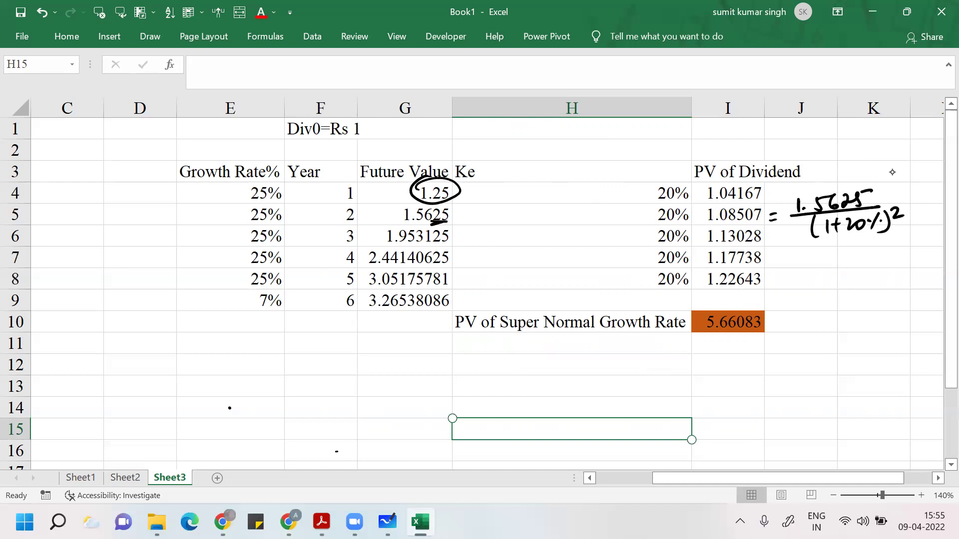
# Step: Draw an arrow from the year 3 present value and handwrite its working, 1.953125/(1+20%)^3
pyautogui.moveTo(760, 237)
pyautogui.mouseDown()
pyautogui.moveTo(819, 260)
pyautogui.moveTo(806, 268)
pyautogui.moveTo(883, 270)
pyautogui.moveTo(899, 250)
pyautogui.mouseUp()
pyautogui.click(860, 267)
pyautogui.moveTo(900, 252); pyautogui.dragTo(909, 267)
pyautogui.moveTo(915, 250)
pyautogui.mouseDown()
pyautogui.moveTo(914, 266)
pyautogui.moveTo(934, 266)
pyautogui.mouseUp()
pyautogui.moveTo(938, 248); pyautogui.dragTo(919, 265)
pyautogui.moveTo(844, 275)
pyautogui.mouseDown()
pyautogui.moveTo(942, 271)
pyautogui.moveTo(867, 302)
pyautogui.mouseUp()
pyautogui.moveTo(877, 283)
pyautogui.mouseDown()
pyautogui.moveTo(878, 300)
pyautogui.moveTo(897, 292)
pyautogui.mouseUp()
pyautogui.moveTo(890, 285)
pyautogui.mouseDown()
pyautogui.moveTo(889, 301)
pyautogui.moveTo(904, 300)
pyautogui.mouseUp()
pyautogui.moveTo(905, 290); pyautogui.dragTo(930, 302)
pyautogui.moveTo(929, 279)
pyautogui.mouseDown()
pyautogui.moveTo(937, 284)
pyautogui.moveTo(924, 303)
pyautogui.mouseUp()
pyautogui.moveTo(929, 277); pyautogui.dragTo(930, 296)
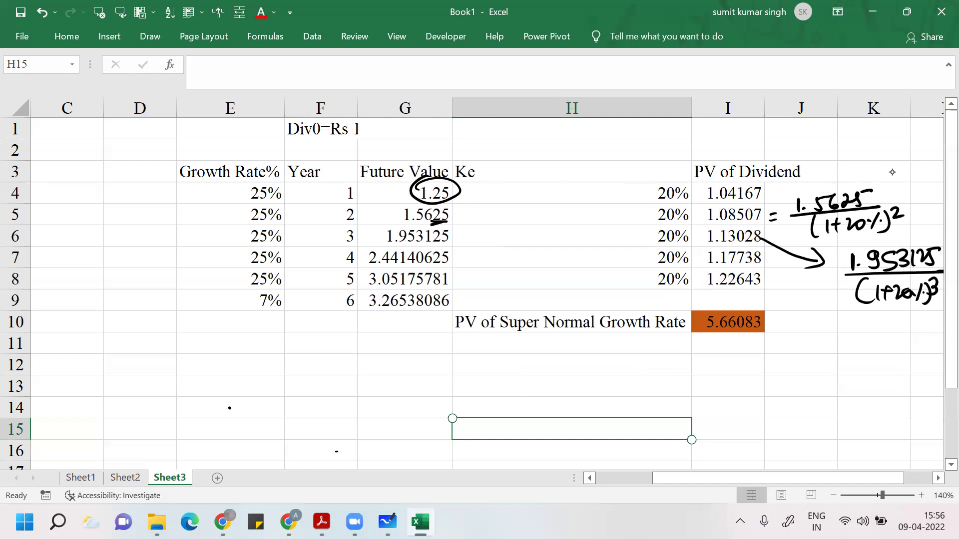
# Step: Draw an arrow from the year 4 present value and handwrite its working, 2.44140625/(1+20%)^4
pyautogui.moveTo(742, 258)
pyautogui.mouseDown()
pyautogui.moveTo(738, 352)
pyautogui.moveTo(760, 346)
pyautogui.moveTo(788, 371)
pyautogui.moveTo(815, 363)
pyautogui.mouseUp()
pyautogui.click(791, 368)
pyautogui.moveTo(813, 352); pyautogui.dragTo(814, 370)
pyautogui.moveTo(821, 348)
pyautogui.mouseDown()
pyautogui.moveTo(830, 368)
pyautogui.moveTo(839, 366)
pyautogui.mouseUp()
pyautogui.moveTo(848, 343); pyautogui.dragTo(855, 368)
pyautogui.moveTo(875, 342)
pyautogui.mouseDown()
pyautogui.moveTo(874, 362)
pyautogui.moveTo(907, 359)
pyautogui.mouseUp()
pyautogui.moveTo(917, 342)
pyautogui.mouseDown()
pyautogui.moveTo(912, 360)
pyautogui.moveTo(932, 341)
pyautogui.mouseUp()
pyautogui.moveTo(762, 374); pyautogui.dragTo(942, 369)
pyautogui.moveTo(802, 382)
pyautogui.mouseDown()
pyautogui.moveTo(793, 398)
pyautogui.moveTo(801, 410)
pyautogui.mouseUp()
pyautogui.moveTo(814, 391); pyautogui.dragTo(815, 403)
pyautogui.moveTo(821, 398); pyautogui.dragTo(841, 396)
pyautogui.moveTo(830, 386)
pyautogui.mouseDown()
pyautogui.moveTo(830, 407)
pyautogui.moveTo(864, 403)
pyautogui.mouseUp()
pyautogui.moveTo(889, 381)
pyautogui.mouseDown()
pyautogui.moveTo(880, 407)
pyautogui.moveTo(895, 415)
pyautogui.mouseUp()
pyautogui.moveTo(909, 382); pyautogui.dragTo(917, 401)
# Step: Underline the year 5 future value and handwrite its present value working, 3.05175781/(1+20%)^5, with an arrow from I8
pyautogui.moveTo(708, 280)
pyautogui.mouseDown()
pyautogui.moveTo(656, 300)
pyautogui.moveTo(564, 367)
pyautogui.moveTo(581, 360)
pyautogui.mouseUp()
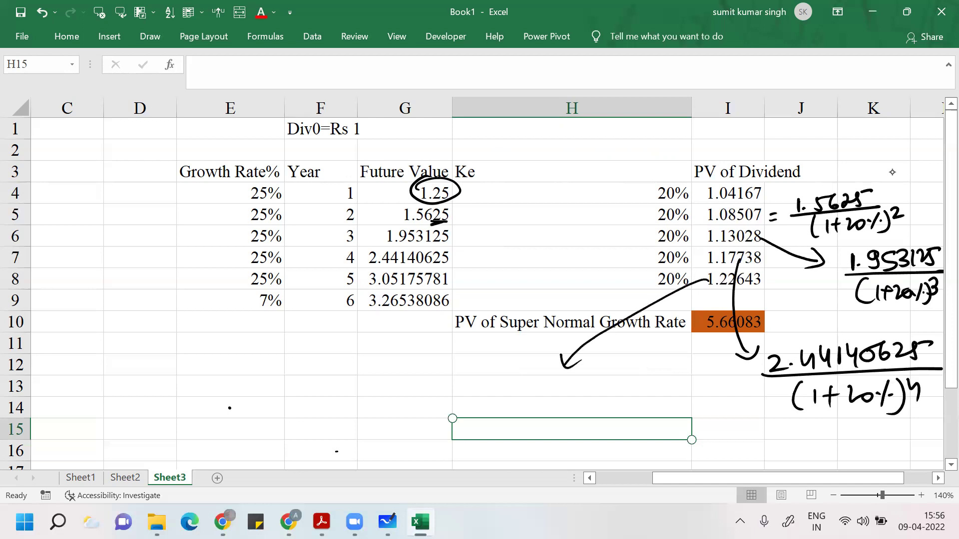
pyautogui.moveTo(371, 289); pyautogui.dragTo(453, 285)
pyautogui.moveTo(567, 380)
pyautogui.mouseDown()
pyautogui.moveTo(573, 386)
pyautogui.moveTo(563, 396)
pyautogui.mouseUp()
pyautogui.click(579, 392)
pyautogui.moveTo(598, 376); pyautogui.dragTo(600, 384)
pyautogui.moveTo(602, 372)
pyautogui.mouseDown()
pyautogui.moveTo(609, 385)
pyautogui.moveTo(613, 369)
pyautogui.mouseUp()
pyautogui.moveTo(621, 364)
pyautogui.mouseDown()
pyautogui.moveTo(621, 382)
pyautogui.moveTo(639, 365)
pyautogui.moveTo(633, 379)
pyautogui.moveTo(652, 379)
pyautogui.mouseUp()
pyautogui.moveTo(650, 361)
pyautogui.mouseDown()
pyautogui.moveTo(665, 372)
pyautogui.moveTo(680, 357)
pyautogui.moveTo(689, 370)
pyautogui.mouseUp()
pyautogui.moveTo(556, 407); pyautogui.dragTo(706, 373)
pyautogui.click(612, 406)
pyautogui.moveTo(601, 401)
pyautogui.mouseDown()
pyautogui.moveTo(604, 425)
pyautogui.moveTo(613, 418)
pyautogui.mouseUp()
pyautogui.moveTo(623, 399)
pyautogui.mouseDown()
pyautogui.moveTo(622, 416)
pyautogui.moveTo(642, 410)
pyautogui.mouseUp()
pyautogui.moveTo(646, 400)
pyautogui.mouseDown()
pyautogui.moveTo(652, 409)
pyautogui.moveTo(670, 387)
pyautogui.mouseUp()
pyautogui.moveTo(664, 395); pyautogui.dragTo(680, 412)
pyautogui.moveTo(689, 384)
pyautogui.mouseDown()
pyautogui.moveTo(683, 400)
pyautogui.moveTo(704, 382)
pyautogui.mouseUp()
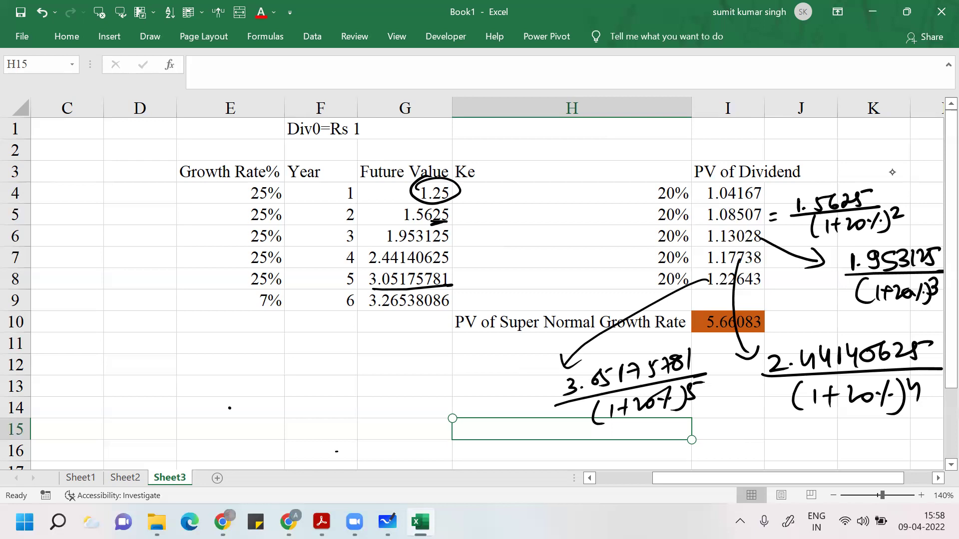
# Step: Circle year 1 and handwrite the future value working =1×(1+25%)^1 beside G4
pyautogui.moveTo(357, 185)
pyautogui.mouseDown()
pyautogui.moveTo(339, 184)
pyautogui.moveTo(349, 181)
pyautogui.mouseUp()
pyautogui.moveTo(474, 195)
pyautogui.mouseDown()
pyautogui.moveTo(507, 197)
pyautogui.moveTo(497, 198)
pyautogui.mouseUp()
pyautogui.moveTo(519, 179)
pyautogui.mouseDown()
pyautogui.moveTo(516, 198)
pyautogui.moveTo(542, 189)
pyautogui.mouseUp()
pyautogui.moveTo(537, 182)
pyautogui.mouseDown()
pyautogui.moveTo(535, 196)
pyautogui.moveTo(559, 186)
pyautogui.moveTo(562, 196)
pyautogui.mouseUp()
pyautogui.moveTo(569, 183); pyautogui.dragTo(571, 194)
pyautogui.moveTo(584, 178)
pyautogui.mouseDown()
pyautogui.moveTo(580, 198)
pyautogui.moveTo(592, 198)
pyautogui.moveTo(600, 175)
pyautogui.mouseUp()
pyautogui.click(578, 186)
pyautogui.click(585, 194)
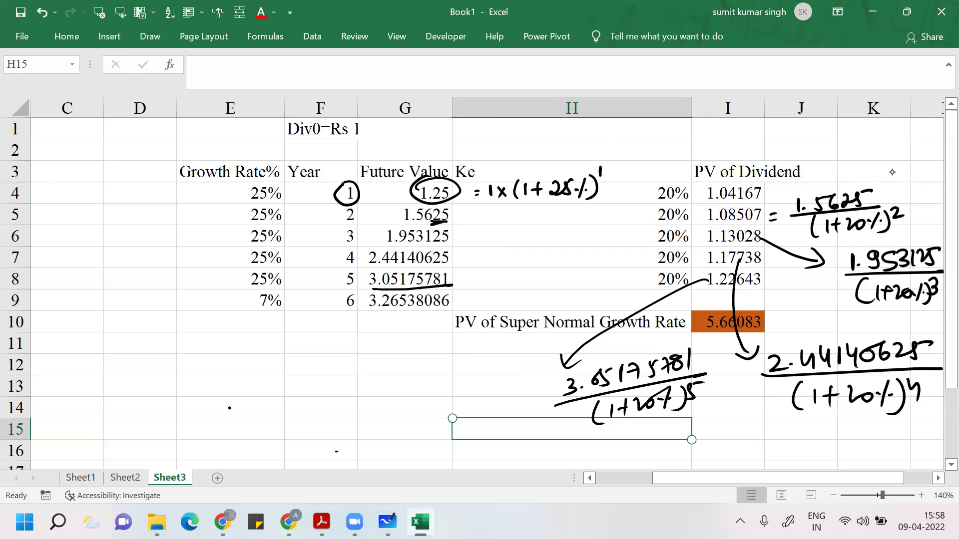
# Step: Handwrite the matching future value working for year 2 beside G5
pyautogui.moveTo(492, 207); pyautogui.dragTo(502, 219)
pyautogui.moveTo(523, 206)
pyautogui.mouseDown()
pyautogui.moveTo(521, 226)
pyautogui.moveTo(544, 216)
pyautogui.mouseUp()
pyautogui.moveTo(538, 206); pyautogui.dragTo(538, 224)
pyautogui.moveTo(544, 209); pyautogui.dragTo(551, 221)
pyautogui.moveTo(557, 208); pyautogui.dragTo(564, 212)
pyautogui.moveTo(576, 207)
pyautogui.mouseDown()
pyautogui.moveTo(568, 223)
pyautogui.moveTo(588, 225)
pyautogui.moveTo(603, 209)
pyautogui.mouseUp()
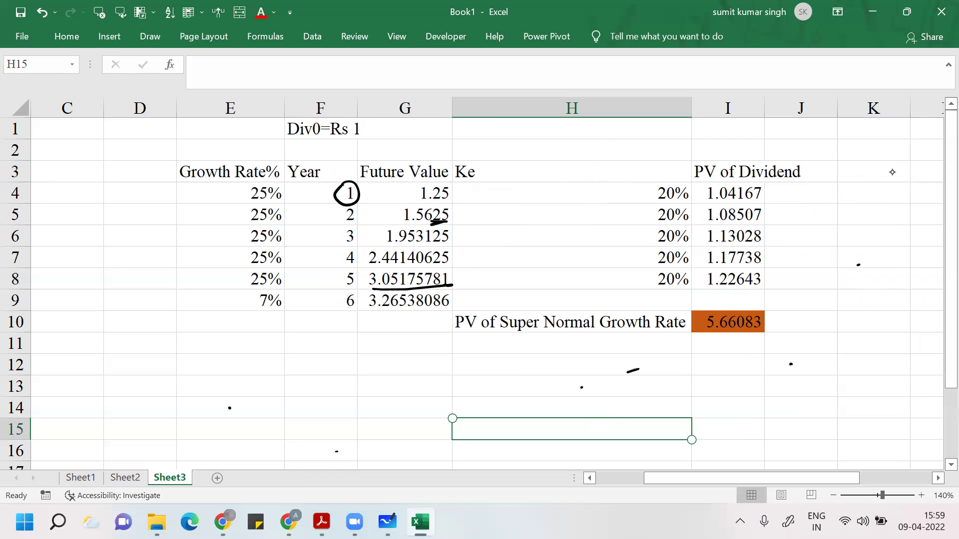
# Step: Draw a vertical ink divider beside the dividend table and underline the PV of Super Normal Growth Rate label
pyautogui.hscroll(2, 487, 282)
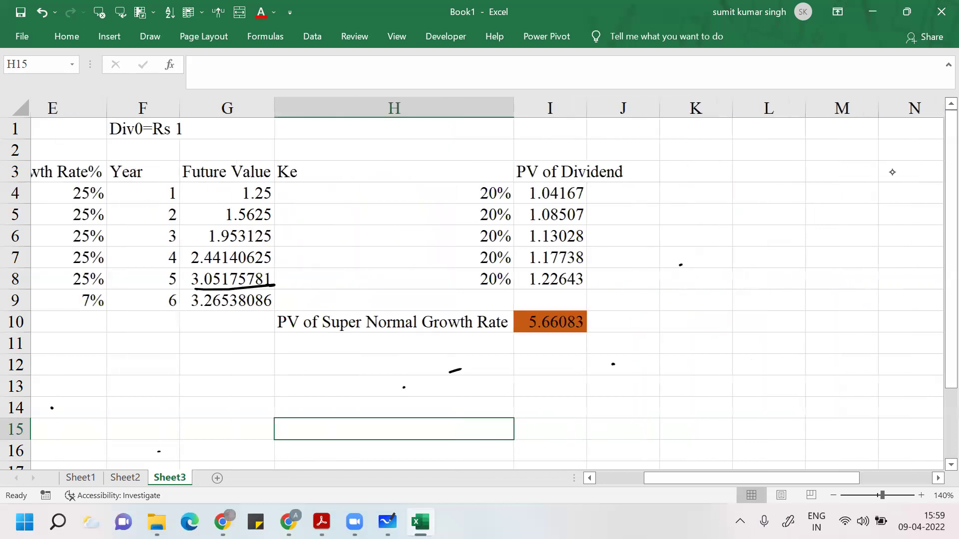
pyautogui.moveTo(689, 130); pyautogui.dragTo(664, 460)
pyautogui.moveTo(340, 340); pyautogui.dragTo(517, 338)
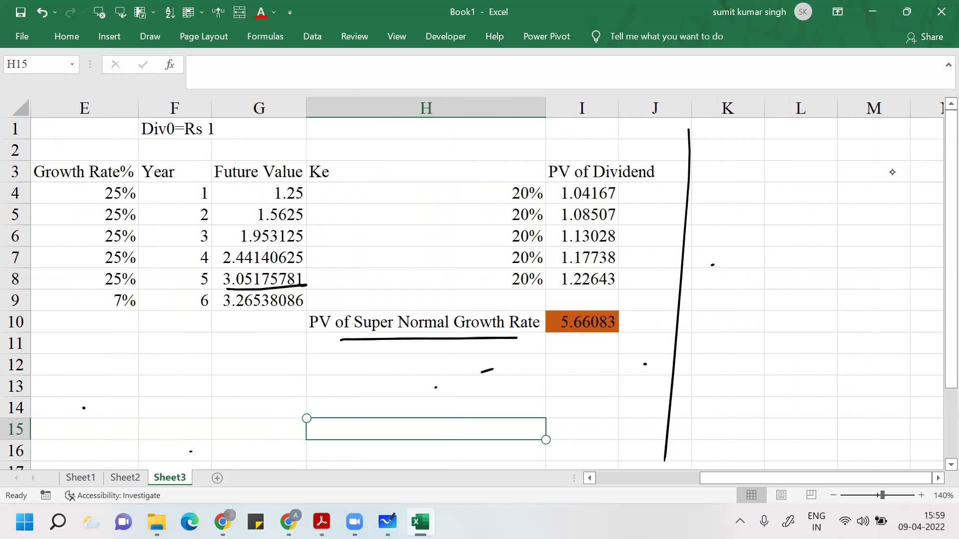
# Step: Handwrite "6th year – ∞" and "Constant Growth Rate" in the blank area beyond the divider, and underline the last words
pyautogui.moveTo(723, 151)
pyautogui.mouseDown()
pyautogui.moveTo(716, 168)
pyautogui.moveTo(731, 164)
pyautogui.mouseUp()
pyautogui.moveTo(728, 149)
pyautogui.mouseDown()
pyautogui.moveTo(743, 150)
pyautogui.moveTo(743, 163)
pyautogui.mouseUp()
pyautogui.moveTo(754, 152); pyautogui.dragTo(749, 178)
pyautogui.moveTo(761, 161); pyautogui.dragTo(822, 157)
pyautogui.moveTo(832, 151)
pyautogui.mouseDown()
pyautogui.moveTo(839, 158)
pyautogui.moveTo(829, 165)
pyautogui.moveTo(854, 149)
pyautogui.mouseUp()
pyautogui.hotkey('ctrl', 'z')
pyautogui.moveTo(736, 191); pyautogui.dragTo(728, 206)
pyautogui.moveTo(730, 198); pyautogui.dragTo(759, 205)
pyautogui.moveTo(765, 183)
pyautogui.mouseDown()
pyautogui.moveTo(763, 206)
pyautogui.moveTo(773, 192)
pyautogui.mouseUp()
pyautogui.moveTo(774, 195)
pyautogui.mouseDown()
pyautogui.moveTo(780, 202)
pyautogui.moveTo(805, 178)
pyautogui.moveTo(799, 206)
pyautogui.moveTo(836, 212)
pyautogui.moveTo(940, 175)
pyautogui.mouseUp()
pyautogui.moveTo(880, 207); pyautogui.dragTo(920, 206)
# Step: Handwrite "PV 5th yr = div 6th year" below the constant growth note
pyautogui.moveTo(709, 238); pyautogui.dragTo(710, 260)
pyautogui.moveTo(709, 240)
pyautogui.mouseDown()
pyautogui.moveTo(711, 250)
pyautogui.moveTo(736, 232)
pyautogui.mouseUp()
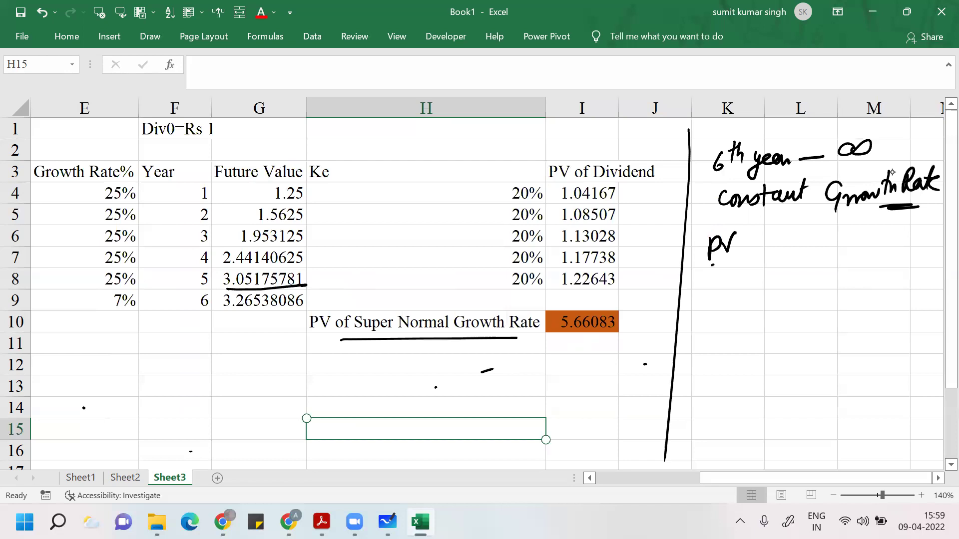
pyautogui.moveTo(749, 252); pyautogui.dragTo(738, 273)
pyautogui.moveTo(757, 240)
pyautogui.mouseDown()
pyautogui.moveTo(755, 259)
pyautogui.moveTo(763, 244)
pyautogui.mouseUp()
pyautogui.moveTo(760, 239)
pyautogui.mouseDown()
pyautogui.moveTo(773, 280)
pyautogui.moveTo(806, 256)
pyautogui.mouseUp()
pyautogui.click(798, 256)
pyautogui.moveTo(798, 261); pyautogui.dragTo(808, 261)
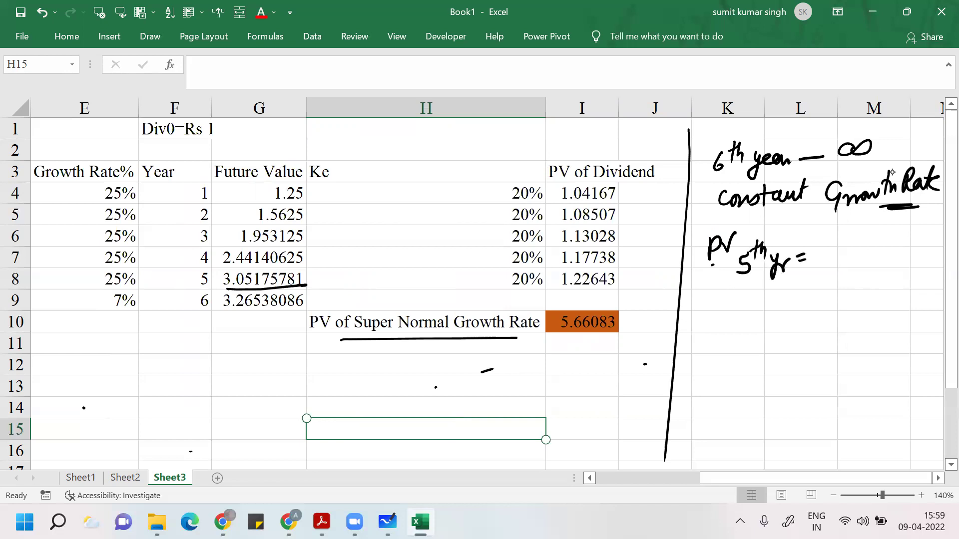
pyautogui.moveTo(838, 232)
pyautogui.mouseDown()
pyautogui.moveTo(833, 257)
pyautogui.moveTo(844, 256)
pyautogui.mouseUp()
pyautogui.moveTo(854, 239)
pyautogui.mouseDown()
pyautogui.moveTo(860, 253)
pyautogui.moveTo(866, 236)
pyautogui.moveTo(872, 261)
pyautogui.moveTo(893, 245)
pyautogui.mouseUp()
pyautogui.moveTo(889, 238)
pyautogui.mouseDown()
pyautogui.moveTo(896, 255)
pyautogui.moveTo(909, 252)
pyautogui.mouseUp()
pyautogui.moveTo(913, 245)
pyautogui.mouseDown()
pyautogui.moveTo(906, 269)
pyautogui.moveTo(925, 256)
pyautogui.mouseUp()
pyautogui.moveTo(933, 247)
pyautogui.mouseDown()
pyautogui.moveTo(936, 256)
pyautogui.moveTo(948, 246)
pyautogui.mouseUp()
# Step: Complete the handwritten formula with a fraction line and the denominator (Ke – g2%), and mark it with a tick
pyautogui.hscroll(3, 945, 247)
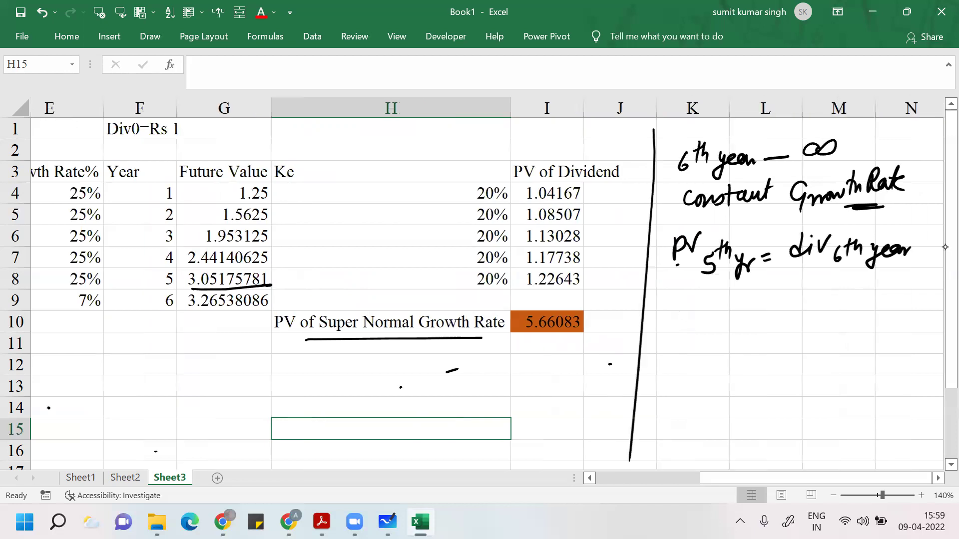
pyautogui.hscroll(2, 945, 247)
pyautogui.moveTo(722, 272); pyautogui.dragTo(867, 260)
pyautogui.moveTo(755, 287); pyautogui.dragTo(752, 314)
pyautogui.moveTo(772, 285); pyautogui.dragTo(774, 303)
pyautogui.moveTo(782, 297); pyautogui.dragTo(815, 291)
pyautogui.moveTo(837, 281)
pyautogui.mouseDown()
pyautogui.moveTo(827, 310)
pyautogui.moveTo(850, 303)
pyautogui.mouseUp()
pyautogui.moveTo(866, 286); pyautogui.dragTo(857, 299)
pyautogui.moveTo(866, 274); pyautogui.dragTo(869, 307)
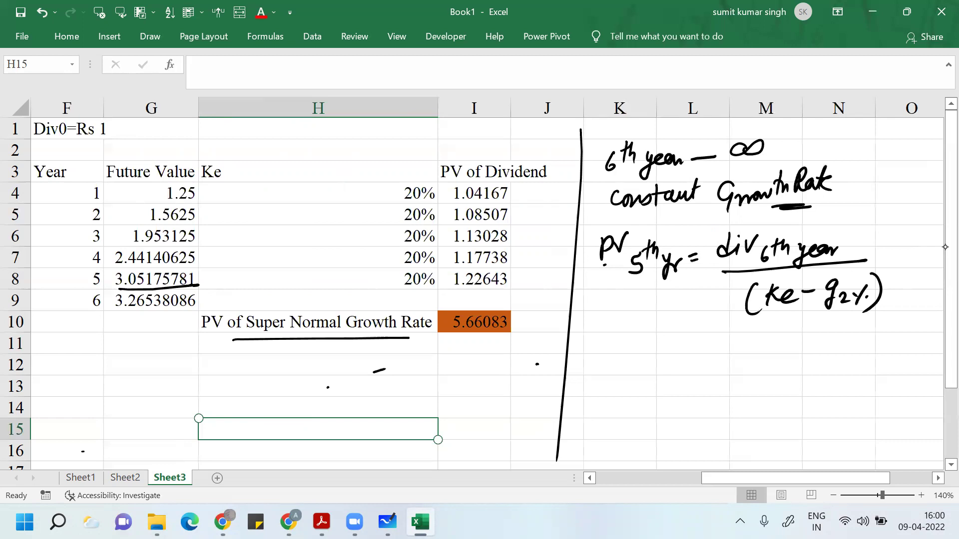
pyautogui.moveTo(890, 253)
pyautogui.mouseDown()
pyautogui.moveTo(937, 238)
pyautogui.moveTo(939, 249)
pyautogui.mouseUp()
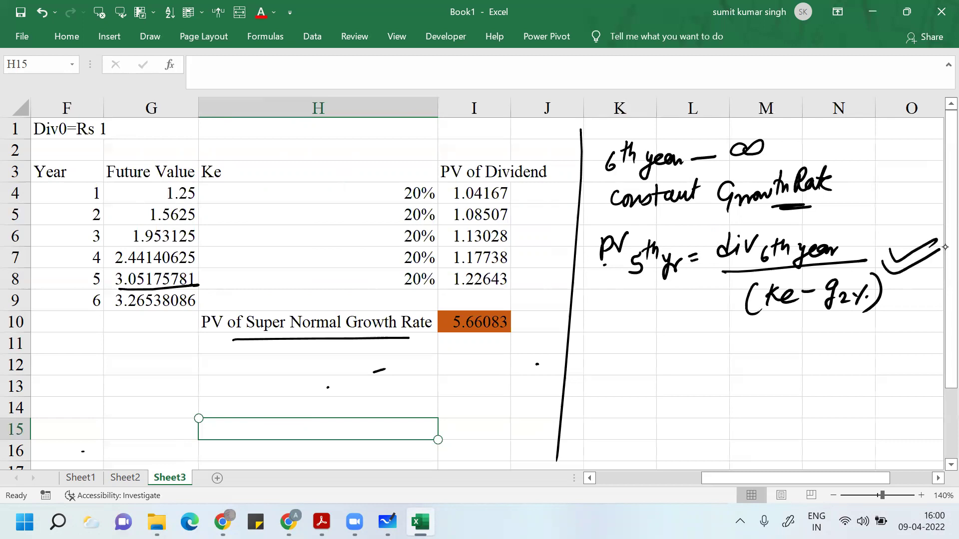
# Step: Handwrite "PV 5th yr =" below the ticked formula and underline the year 6 dividend in G9
pyautogui.moveTo(602, 338)
pyautogui.mouseDown()
pyautogui.moveTo(601, 362)
pyautogui.moveTo(605, 348)
pyautogui.mouseUp()
pyautogui.moveTo(615, 335)
pyautogui.mouseDown()
pyautogui.moveTo(627, 334)
pyautogui.moveTo(629, 370)
pyautogui.moveTo(642, 349)
pyautogui.mouseUp()
pyautogui.moveTo(653, 341)
pyautogui.mouseDown()
pyautogui.moveTo(649, 356)
pyautogui.moveTo(657, 347)
pyautogui.mouseUp()
pyautogui.moveTo(657, 339); pyautogui.dragTo(670, 370)
pyautogui.moveTo(678, 356)
pyautogui.mouseDown()
pyautogui.moveTo(668, 380)
pyautogui.moveTo(689, 358)
pyautogui.mouseUp()
pyautogui.moveTo(699, 355); pyautogui.dragTo(708, 362)
pyautogui.moveTo(132, 315); pyautogui.dragTo(161, 309)
# Step: Handwrite the numerator 3.26538086 after "PV 5th yr =" and draw a fraction line beneath it
pyautogui.click(754, 355)
pyautogui.moveTo(735, 342)
pyautogui.mouseDown()
pyautogui.moveTo(734, 359)
pyautogui.moveTo(808, 357)
pyautogui.mouseUp()
pyautogui.moveTo(820, 337)
pyautogui.mouseDown()
pyautogui.moveTo(829, 343)
pyautogui.moveTo(821, 353)
pyautogui.mouseUp()
pyautogui.moveTo(844, 336)
pyautogui.mouseDown()
pyautogui.moveTo(837, 350)
pyautogui.moveTo(843, 333)
pyautogui.mouseUp()
pyautogui.moveTo(860, 339)
pyautogui.mouseDown()
pyautogui.moveTo(855, 350)
pyautogui.moveTo(862, 339)
pyautogui.mouseUp()
pyautogui.moveTo(879, 329)
pyautogui.mouseDown()
pyautogui.moveTo(874, 345)
pyautogui.moveTo(892, 342)
pyautogui.mouseUp()
pyautogui.moveTo(728, 373); pyautogui.dragTo(929, 362)
# Step: Handwrite the denominator (20% – 7%) below the fraction line under 3.26538086
pyautogui.moveTo(751, 388)
pyautogui.mouseDown()
pyautogui.moveTo(738, 417)
pyautogui.moveTo(767, 408)
pyautogui.mouseUp()
pyautogui.moveTo(775, 394); pyautogui.dragTo(774, 395)
pyautogui.moveTo(805, 383); pyautogui.dragTo(794, 414)
pyautogui.click(804, 399)
pyautogui.moveTo(843, 382)
pyautogui.mouseDown()
pyautogui.moveTo(849, 401)
pyautogui.moveTo(859, 391)
pyautogui.mouseUp()
pyautogui.moveTo(879, 379)
pyautogui.mouseDown()
pyautogui.moveTo(863, 404)
pyautogui.moveTo(880, 412)
pyautogui.mouseUp()
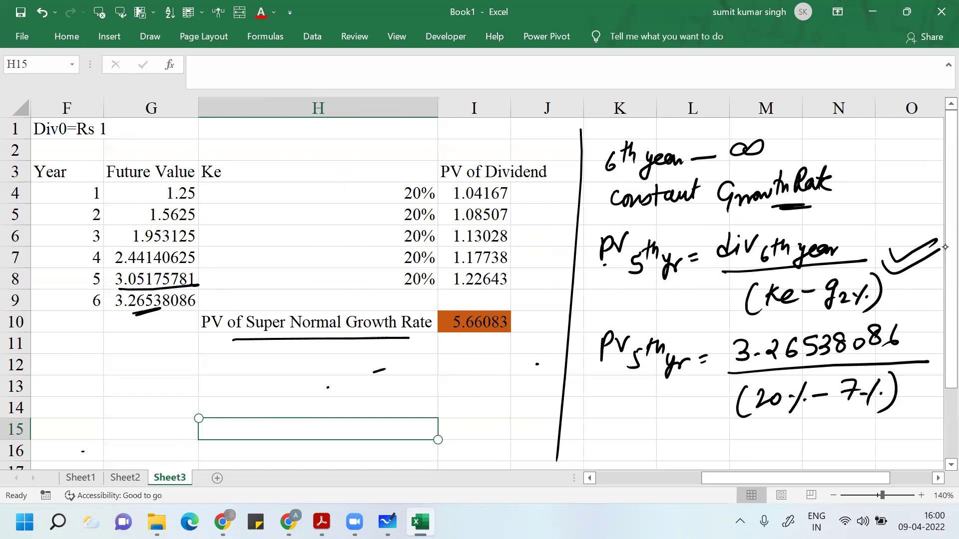
# Step: Continue the handwritten equation with "= 3.26538086 / 13%" written as a fraction
pyautogui.hscroll(2, 945, 247)
pyautogui.click(788, 343)
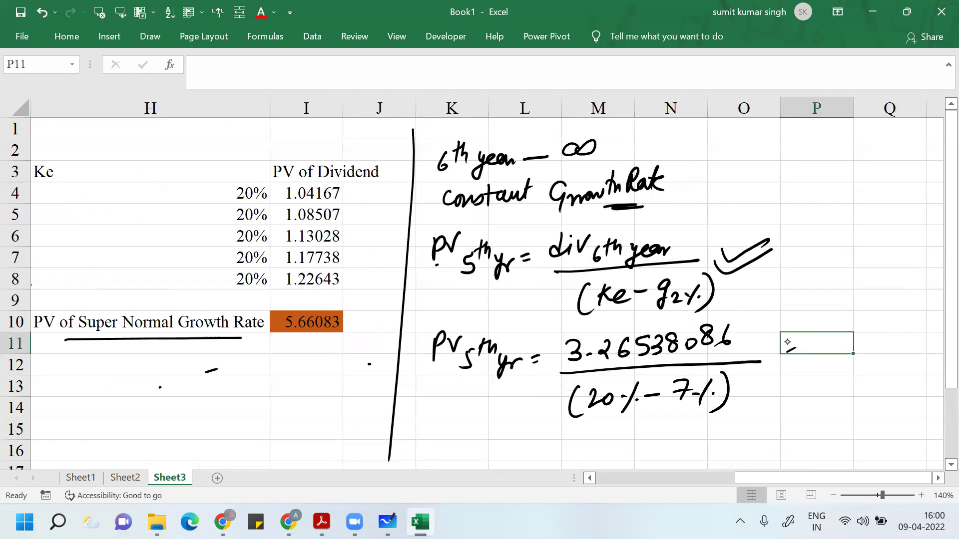
pyautogui.moveTo(769, 350); pyautogui.dragTo(779, 345)
pyautogui.moveTo(801, 330)
pyautogui.mouseDown()
pyautogui.moveTo(813, 334)
pyautogui.moveTo(796, 352)
pyautogui.moveTo(883, 344)
pyautogui.mouseUp()
pyautogui.click(819, 344)
pyautogui.moveTo(902, 328); pyautogui.dragTo(898, 340)
pyautogui.moveTo(912, 329)
pyautogui.mouseDown()
pyautogui.moveTo(908, 338)
pyautogui.moveTo(929, 339)
pyautogui.mouseUp()
pyautogui.moveTo(807, 373); pyautogui.dragTo(942, 354)
pyautogui.moveTo(848, 377)
pyautogui.mouseDown()
pyautogui.moveTo(846, 395)
pyautogui.moveTo(884, 397)
pyautogui.mouseUp()
pyautogui.click(882, 389)
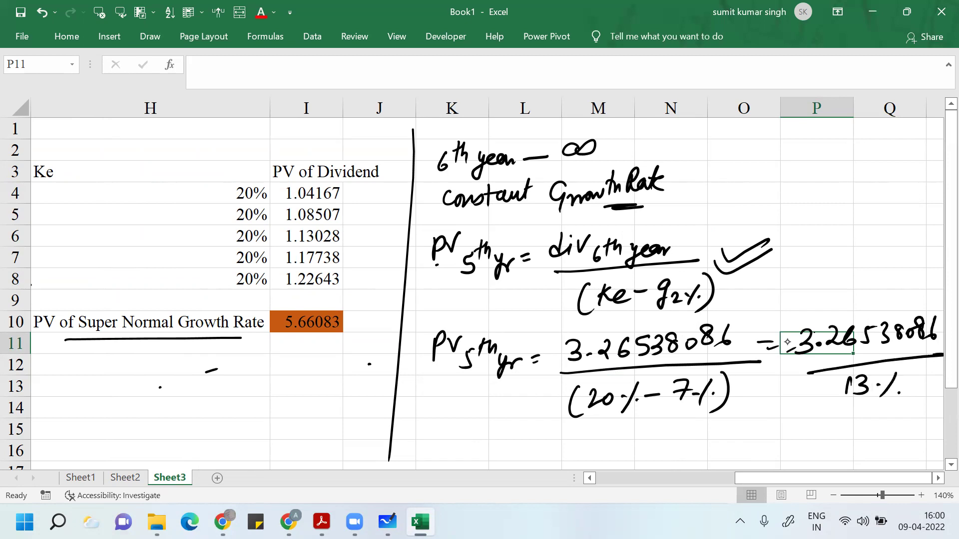
# Step: Handwrite a result line "PV 5th yr =" below the (20% – 7%) denominator
pyautogui.moveTo(555, 438)
pyautogui.mouseDown()
pyautogui.moveTo(554, 461)
pyautogui.moveTo(563, 450)
pyautogui.mouseUp()
pyautogui.moveTo(573, 438)
pyautogui.mouseDown()
pyautogui.moveTo(574, 451)
pyautogui.moveTo(587, 432)
pyautogui.mouseUp()
pyautogui.moveTo(588, 443); pyautogui.dragTo(595, 463)
pyautogui.moveTo(606, 438)
pyautogui.mouseDown()
pyautogui.moveTo(605, 450)
pyautogui.moveTo(607, 439)
pyautogui.mouseUp()
pyautogui.moveTo(610, 435)
pyautogui.mouseDown()
pyautogui.moveTo(634, 460)
pyautogui.moveTo(647, 443)
pyautogui.mouseUp()
pyautogui.moveTo(654, 445); pyautogui.dragTo(664, 444)
pyautogui.moveTo(654, 454); pyautogui.dragTo(666, 453)
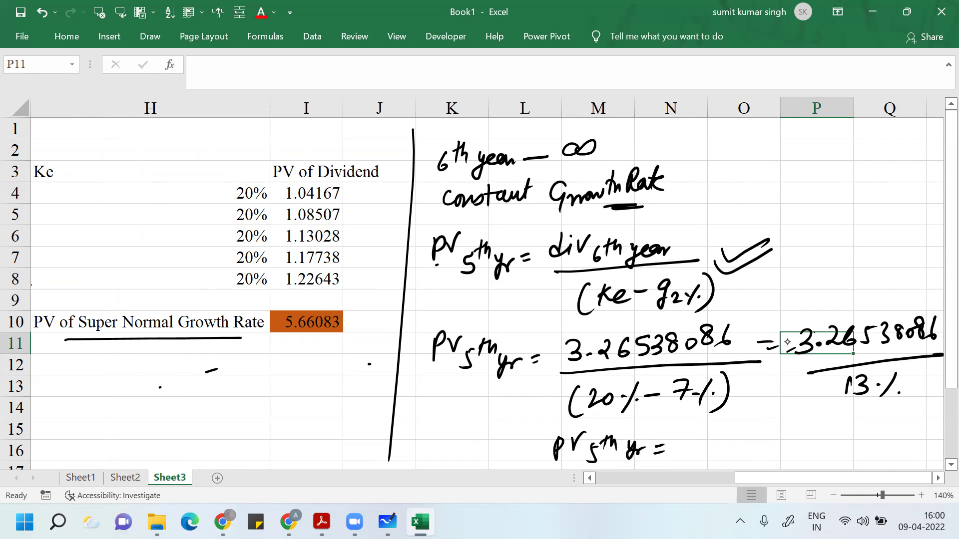
# Step: Calculate the year 5 present value in O15 with the formula =G9/13%
pyautogui.click(722, 428)
pyautogui.write('=')
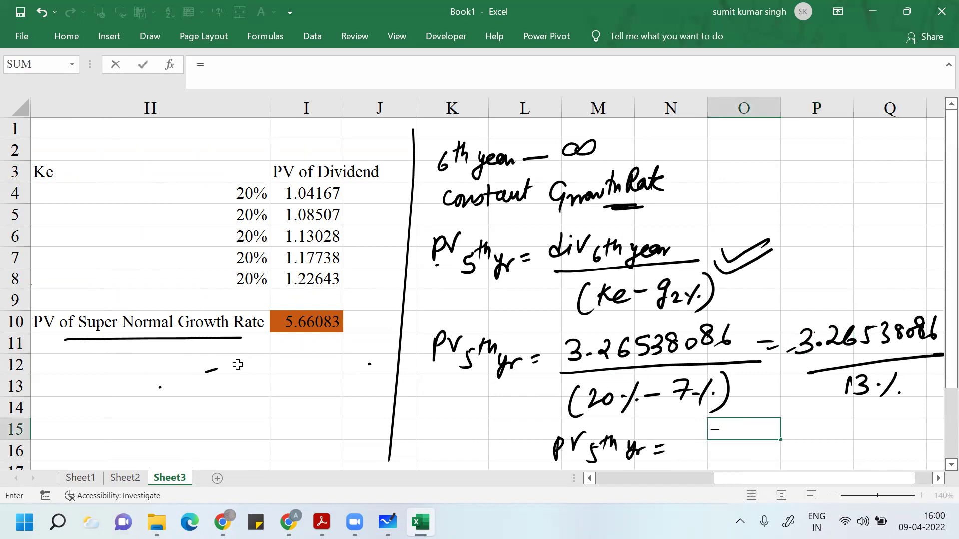
pyautogui.hscroll(-2, 477, 338)
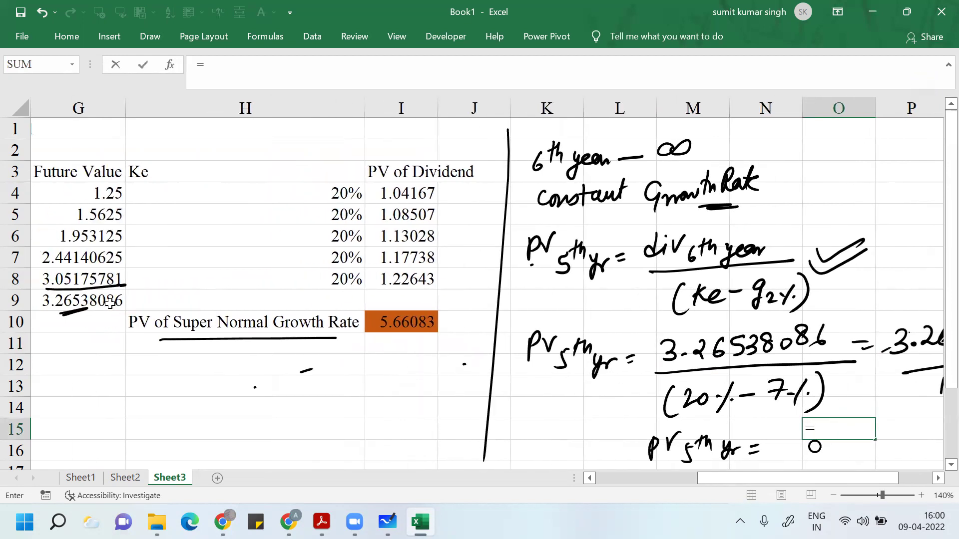
pyautogui.click(110, 303)
pyautogui.write('/1')
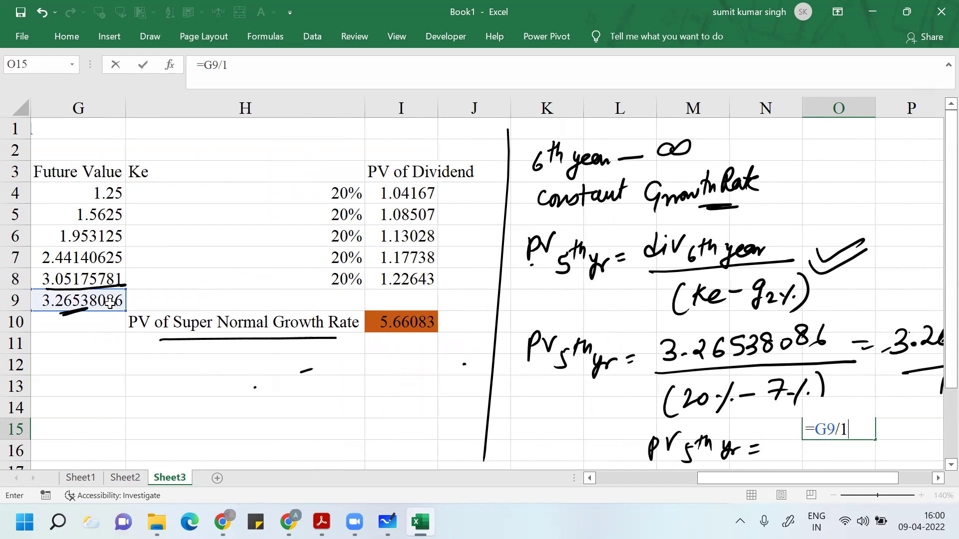
pyautogui.write('3%')
pyautogui.press('Return')
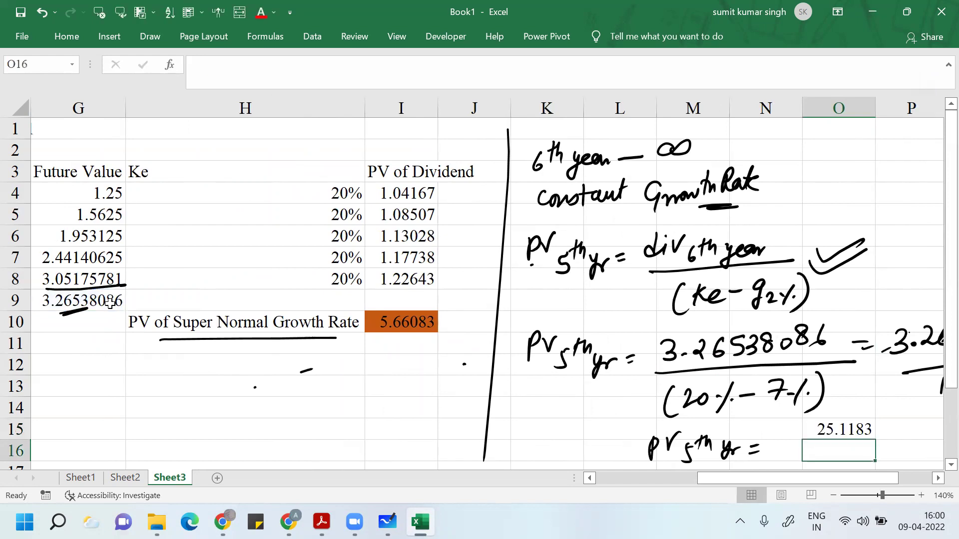
# Step: Handwrite 25.1183 as the year 5 present value and clear the helper calculation in O15
pyautogui.hscroll(1, 110, 304)
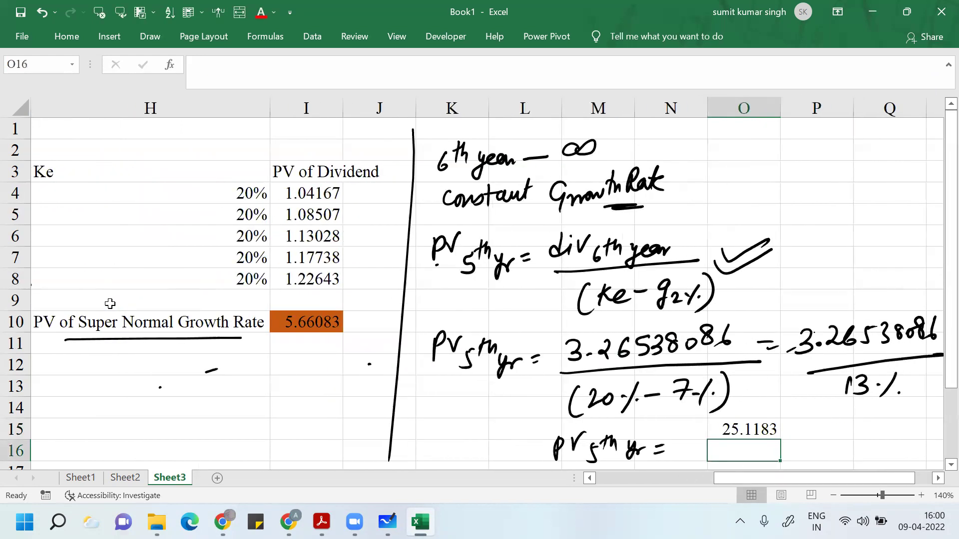
pyautogui.moveTo(801, 425)
pyautogui.mouseDown()
pyautogui.moveTo(822, 442)
pyautogui.moveTo(814, 444)
pyautogui.mouseUp()
pyautogui.click(832, 439)
pyautogui.moveTo(853, 419); pyautogui.dragTo(855, 442)
pyautogui.moveTo(875, 421)
pyautogui.mouseDown()
pyautogui.moveTo(866, 438)
pyautogui.moveTo(884, 443)
pyautogui.mouseUp()
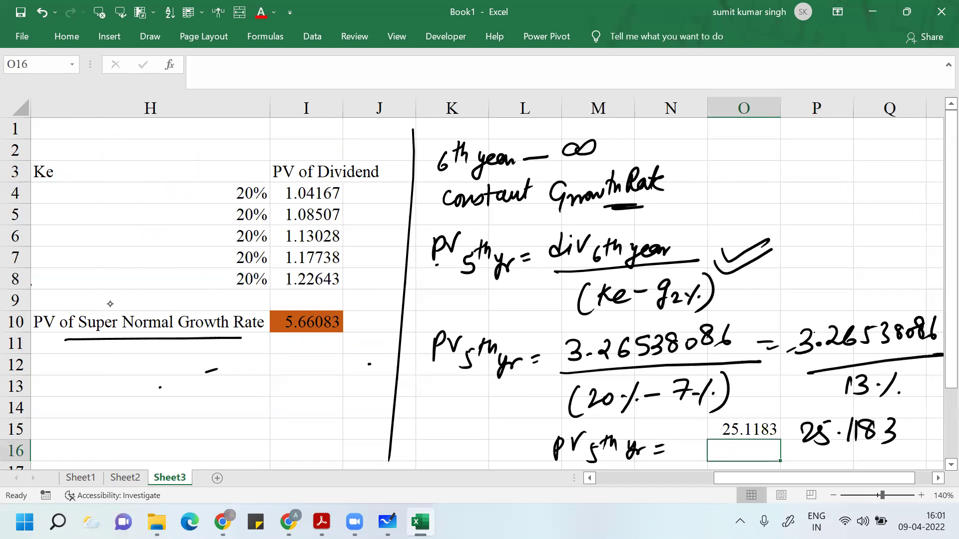
pyautogui.press('Up')
pyautogui.press('Delete')
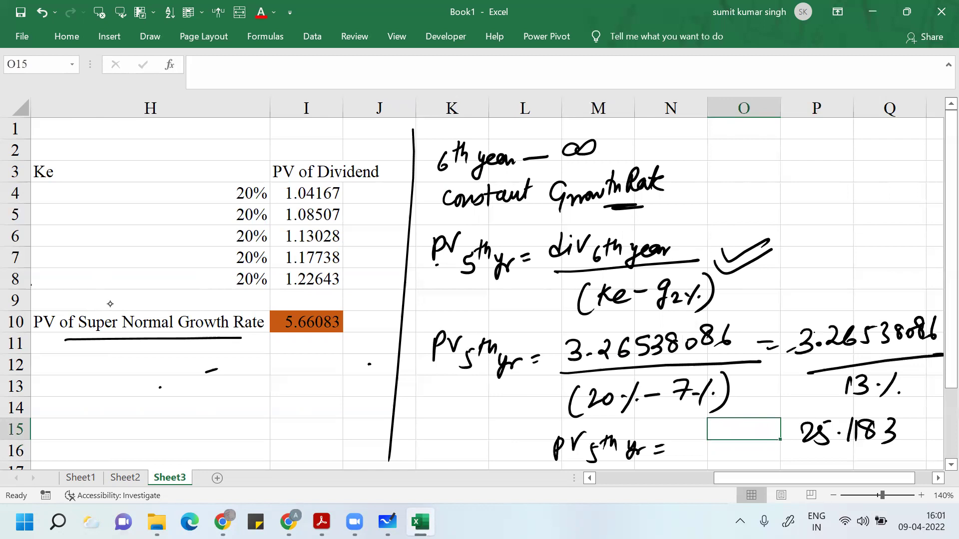
# Step: Underline "5th" in the handwritten result line and the handwritten value 25.1183
pyautogui.scroll(-2, 110, 303)
pyautogui.moveTo(574, 391); pyautogui.dragTo(614, 382)
pyautogui.moveTo(840, 363); pyautogui.dragTo(873, 361)
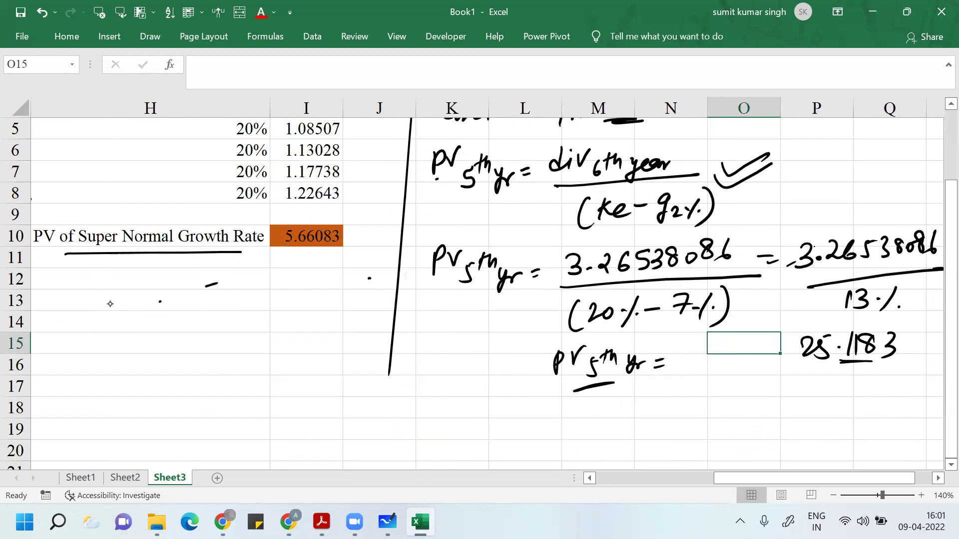
# Step: Handwrite "PV0 = PV 5th yr" below the year 5 result, with a fraction line under the numerator
pyautogui.moveTo(493, 447)
pyautogui.mouseDown()
pyautogui.moveTo(523, 420)
pyautogui.moveTo(530, 438)
pyautogui.mouseUp()
pyautogui.write('[[')
pyautogui.moveTo(600, 425)
pyautogui.mouseDown()
pyautogui.moveTo(633, 403)
pyautogui.moveTo(636, 433)
pyautogui.moveTo(651, 412)
pyautogui.mouseUp()
pyautogui.moveTo(655, 408); pyautogui.dragTo(694, 427)
pyautogui.moveTo(597, 448); pyautogui.dragTo(753, 435)
pyautogui.scroll(-1, 110, 304)
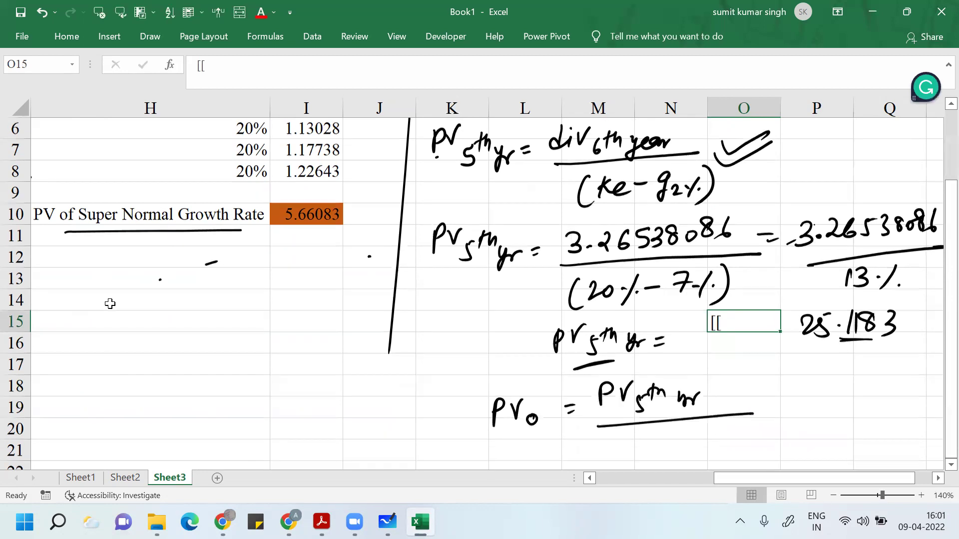
# Step: Handwrite the denominator (1+Ke)^5 for the PV0 formula and discard the stray "[[" entry in O15
pyautogui.moveTo(626, 433)
pyautogui.mouseDown()
pyautogui.moveTo(617, 461)
pyautogui.moveTo(640, 454)
pyautogui.mouseUp()
pyautogui.moveTo(654, 438)
pyautogui.mouseDown()
pyautogui.moveTo(653, 458)
pyautogui.moveTo(661, 446)
pyautogui.mouseUp()
pyautogui.moveTo(666, 432); pyautogui.dragTo(666, 454)
pyautogui.moveTo(669, 447); pyautogui.dragTo(689, 452)
pyautogui.moveTo(697, 430)
pyautogui.mouseDown()
pyautogui.moveTo(696, 460)
pyautogui.moveTo(712, 442)
pyautogui.mouseUp()
pyautogui.moveTo(708, 427); pyautogui.dragTo(718, 425)
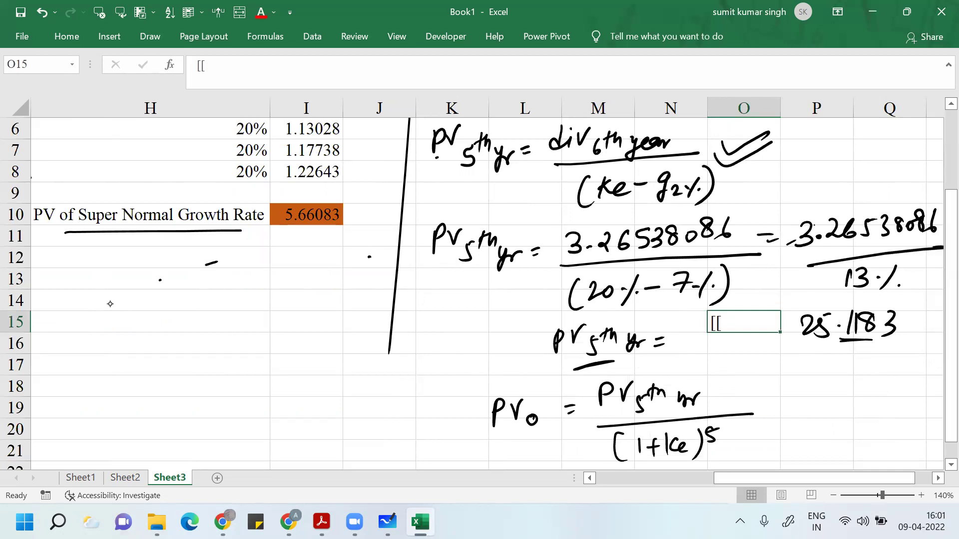
pyautogui.press('Up')
pyautogui.press('Down')
pyautogui.press('Escape')
# Step: Handwrite "= 25.1183" after the PV0 formula and draw a fraction line beneath the number
pyautogui.moveTo(770, 403); pyautogui.dragTo(779, 402)
pyautogui.moveTo(794, 388); pyautogui.dragTo(814, 400)
pyautogui.click(827, 391)
pyautogui.moveTo(810, 383); pyautogui.dragTo(882, 397)
pyautogui.moveTo(799, 412); pyautogui.dragTo(923, 398)
# Step: Handwrite the denominator (1+20%)^5 under the 25.1183 in the PV0 equation
pyautogui.moveTo(810, 421)
pyautogui.mouseDown()
pyautogui.moveTo(802, 448)
pyautogui.moveTo(843, 433)
pyautogui.mouseUp()
pyautogui.moveTo(834, 427)
pyautogui.mouseDown()
pyautogui.moveTo(835, 445)
pyautogui.moveTo(859, 439)
pyautogui.mouseUp()
pyautogui.moveTo(868, 430); pyautogui.dragTo(855, 435)
pyautogui.moveTo(885, 419)
pyautogui.mouseDown()
pyautogui.moveTo(874, 440)
pyautogui.moveTo(884, 437)
pyautogui.mouseUp()
pyautogui.moveTo(891, 414); pyautogui.dragTo(889, 449)
pyautogui.moveTo(899, 412)
pyautogui.mouseDown()
pyautogui.moveTo(909, 409)
pyautogui.moveTo(905, 427)
pyautogui.mouseUp()
# Step: Extend the PV0 equation with another equals sign and the numerator 25.1183 above a fraction line
pyautogui.hscroll(3, 110, 303)
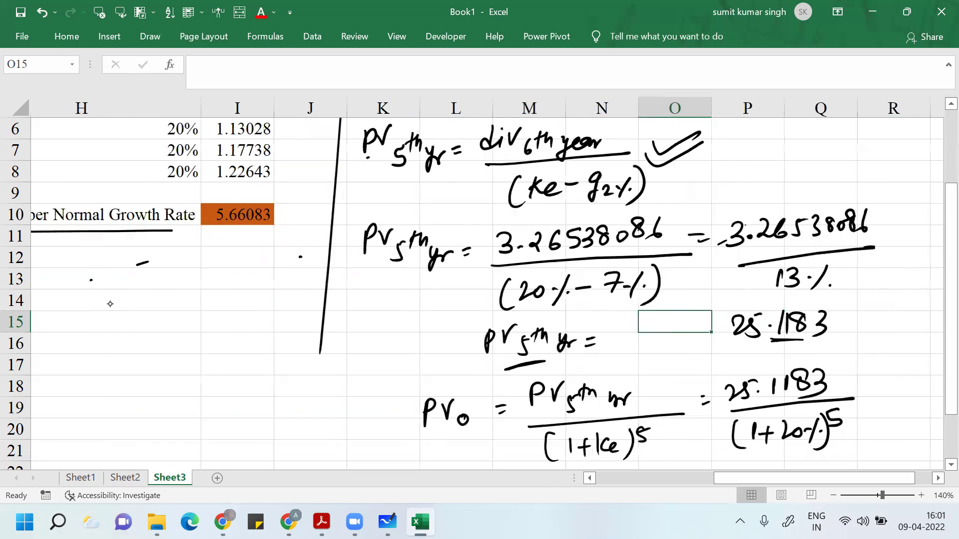
pyautogui.moveTo(707, 387); pyautogui.dragTo(719, 389)
pyautogui.moveTo(709, 395); pyautogui.dragTo(722, 393)
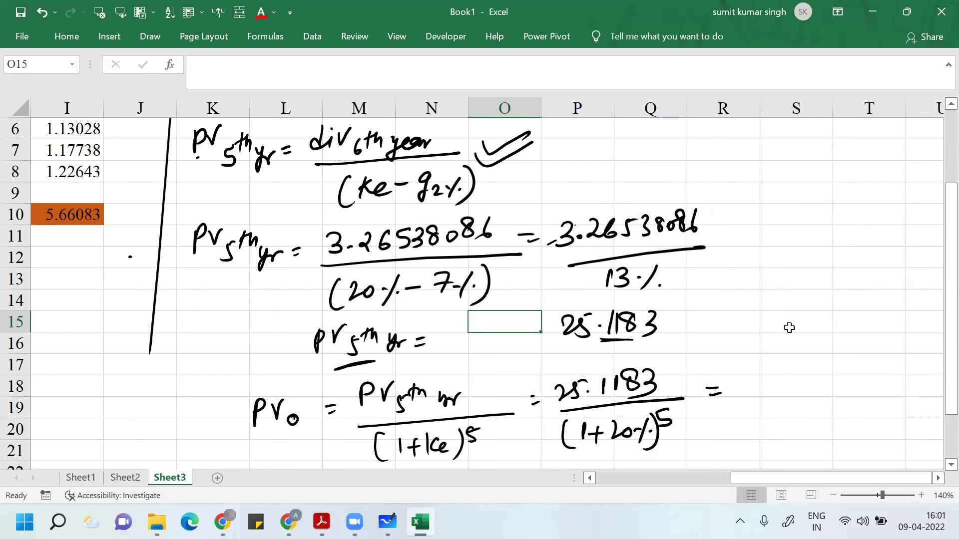
pyautogui.moveTo(755, 365); pyautogui.dragTo(771, 383)
pyautogui.moveTo(769, 367); pyautogui.dragTo(763, 383)
pyautogui.click(789, 371)
pyautogui.moveTo(772, 364); pyautogui.dragTo(807, 373)
pyautogui.moveTo(824, 357); pyautogui.dragTo(824, 371)
pyautogui.moveTo(833, 351)
pyautogui.mouseDown()
pyautogui.moveTo(839, 370)
pyautogui.moveTo(848, 364)
pyautogui.mouseUp()
pyautogui.moveTo(749, 398); pyautogui.dragTo(862, 381)
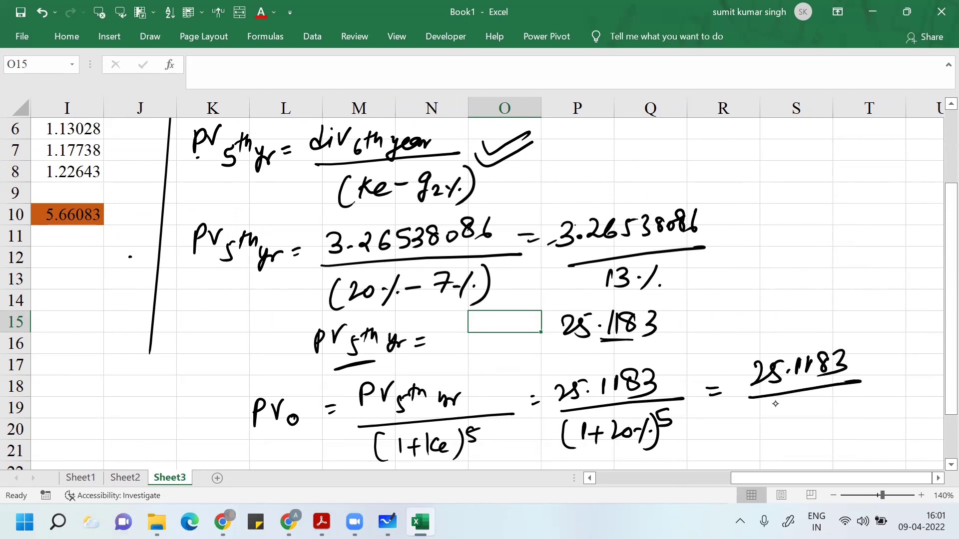
# Step: Calculate =1.2^5 in S9, then handwrite 2.48832 as the last fraction's denominator, followed by an equals sign
pyautogui.click(780, 187)
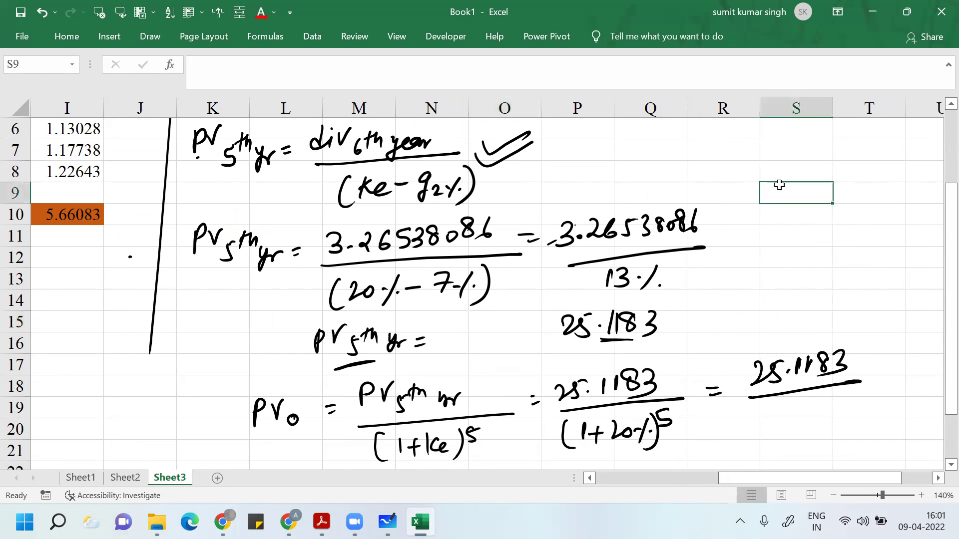
pyautogui.write('=1.2^5')
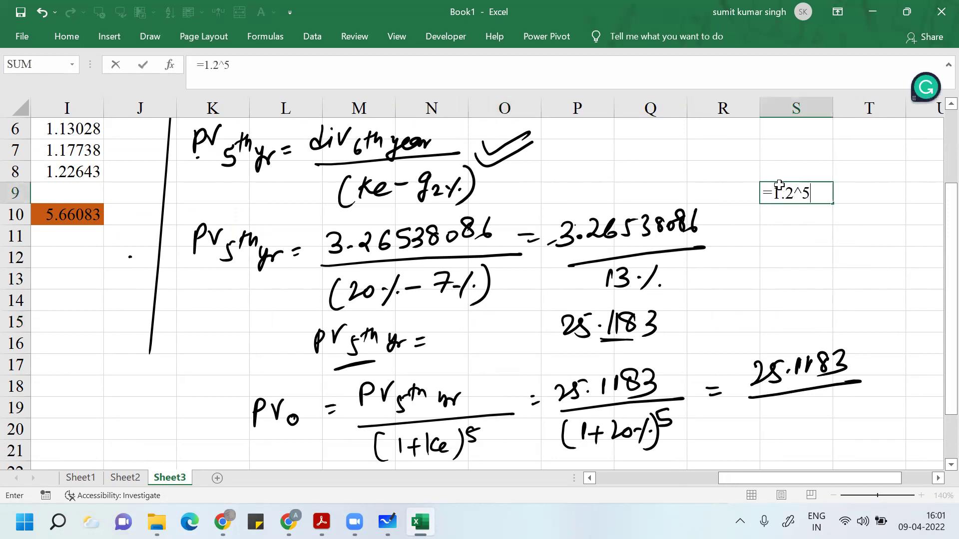
pyautogui.press('Return')
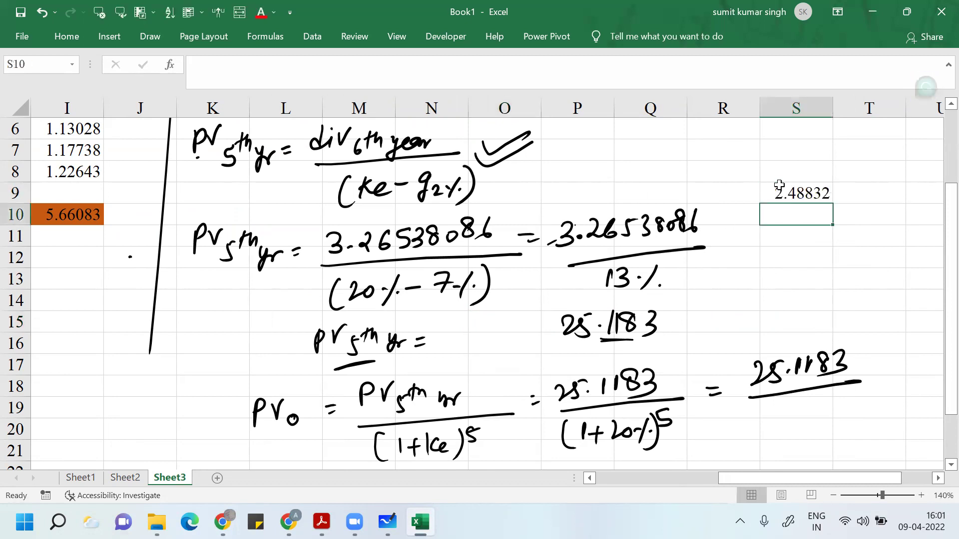
pyautogui.moveTo(803, 409)
pyautogui.mouseDown()
pyautogui.moveTo(809, 433)
pyautogui.moveTo(818, 417)
pyautogui.moveTo(840, 424)
pyautogui.mouseUp()
pyautogui.moveTo(850, 407); pyautogui.dragTo(869, 422)
pyautogui.moveTo(867, 367); pyautogui.dragTo(880, 365)
pyautogui.moveTo(871, 375); pyautogui.dragTo(879, 373)
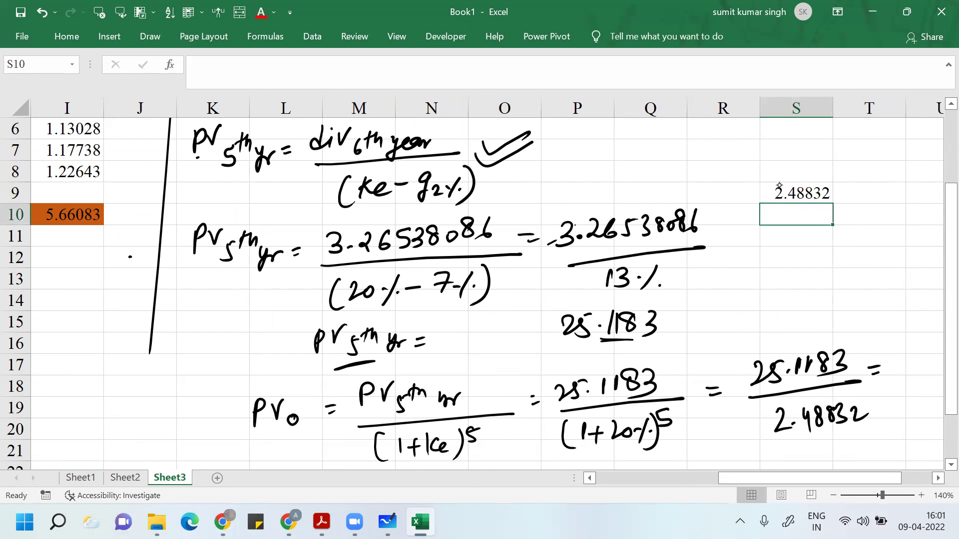
# Step: Calculate the year 0 present value in S10 by dividing 25.1183 by S9
pyautogui.write('=')
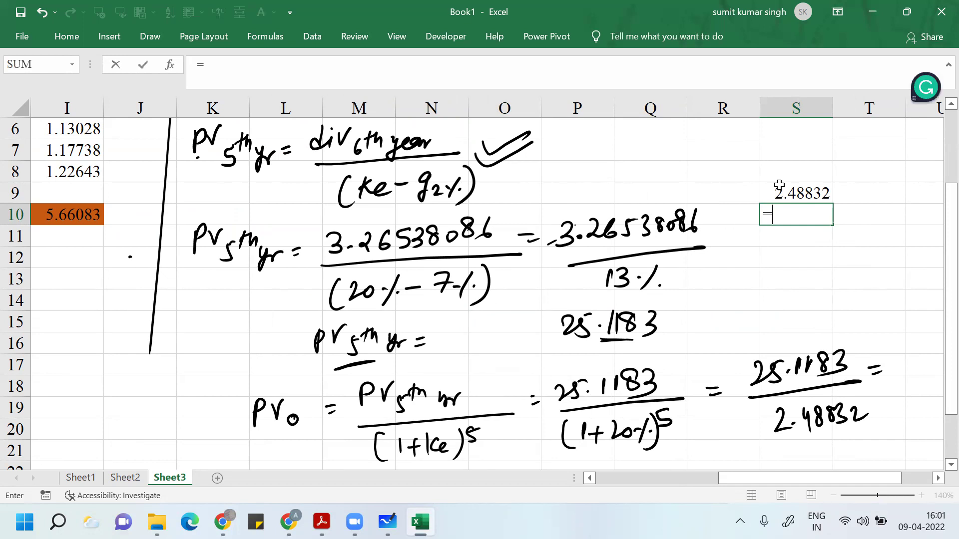
pyautogui.write('25 .1183/')
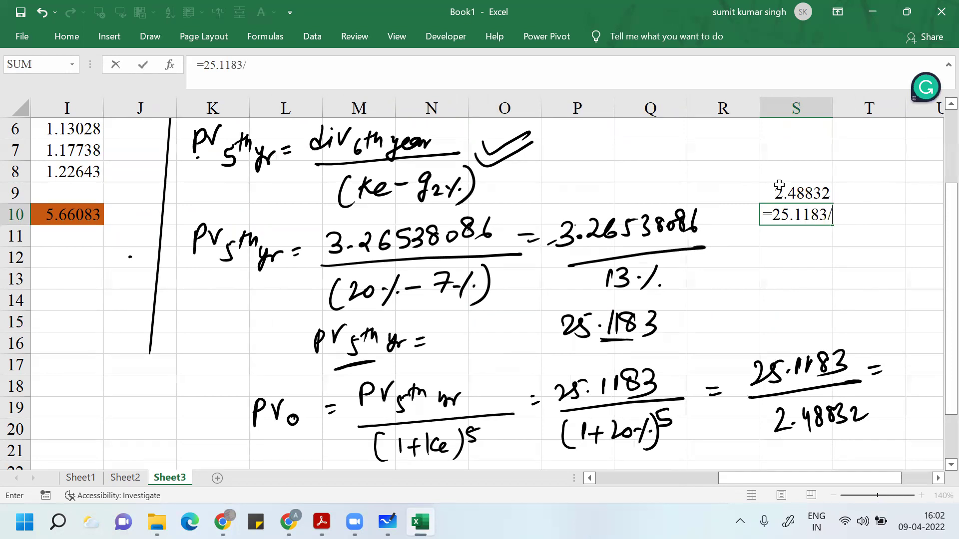
pyautogui.click(779, 190)
pyautogui.press('Return')
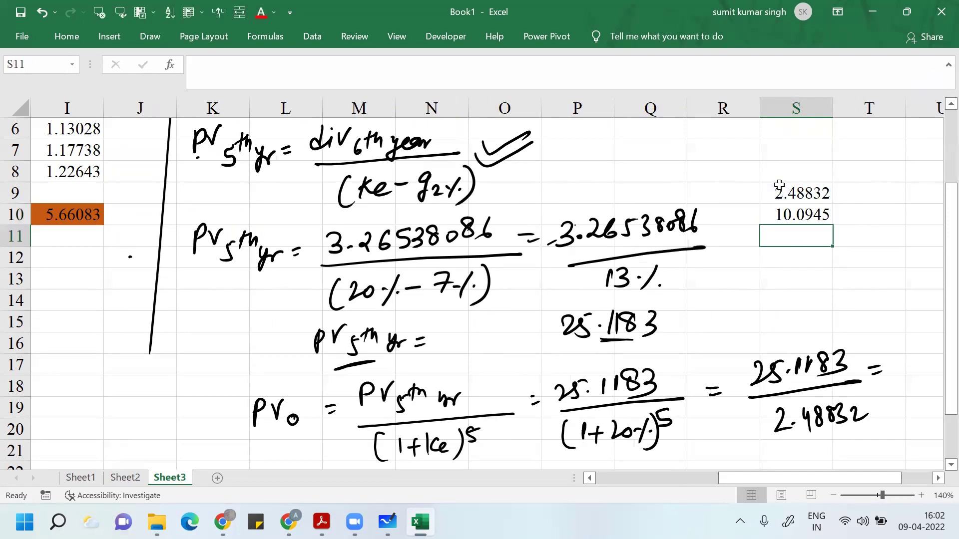
# Step: Handwrite 10.0945 as the PV0 result, then circle and underline it
pyautogui.hscroll(1, 779, 186)
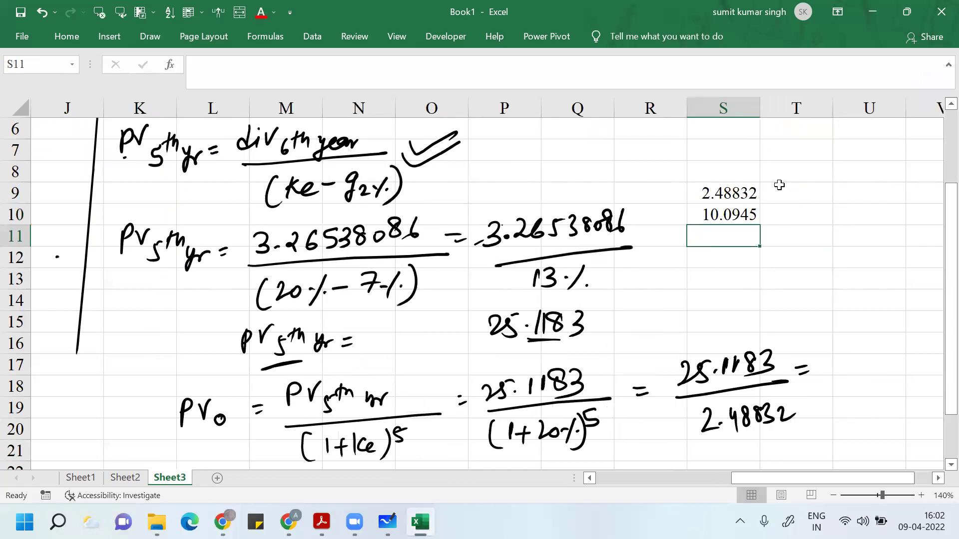
pyautogui.moveTo(829, 345); pyautogui.dragTo(830, 371)
pyautogui.moveTo(843, 354)
pyautogui.mouseDown()
pyautogui.moveTo(854, 369)
pyautogui.moveTo(874, 357)
pyautogui.mouseUp()
pyautogui.moveTo(892, 352)
pyautogui.mouseDown()
pyautogui.moveTo(890, 372)
pyautogui.moveTo(912, 362)
pyautogui.mouseUp()
pyautogui.moveTo(917, 340); pyautogui.dragTo(933, 334)
pyautogui.moveTo(849, 315)
pyautogui.mouseDown()
pyautogui.moveTo(938, 344)
pyautogui.moveTo(871, 314)
pyautogui.mouseUp()
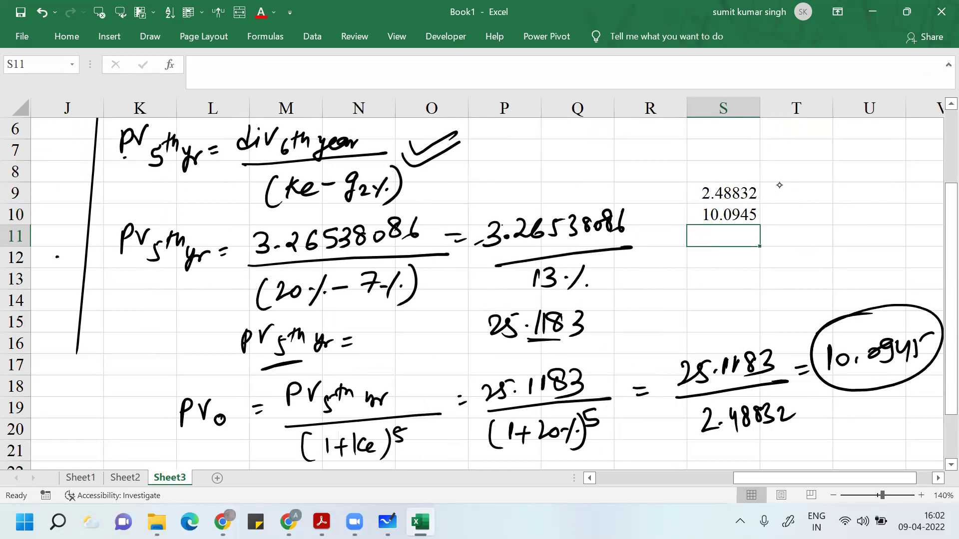
pyautogui.moveTo(855, 401); pyautogui.dragTo(895, 394)
# Step: Draw tick marks beside the supernormal growth present value in I10 and the circled 10.0945
pyautogui.hscroll(-2, 779, 185)
pyautogui.moveTo(355, 208); pyautogui.dragTo(389, 199)
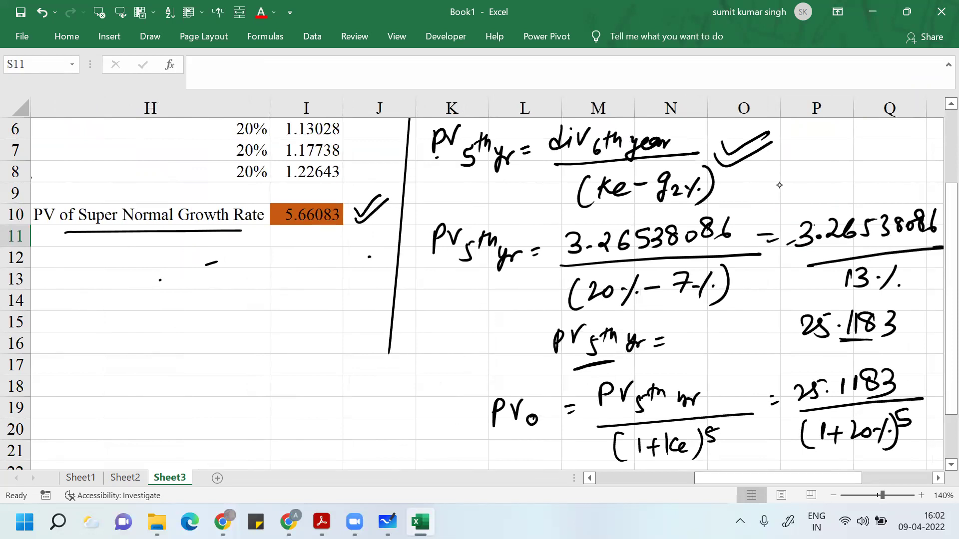
pyautogui.press('Return')
pyautogui.hscroll(4, 779, 186)
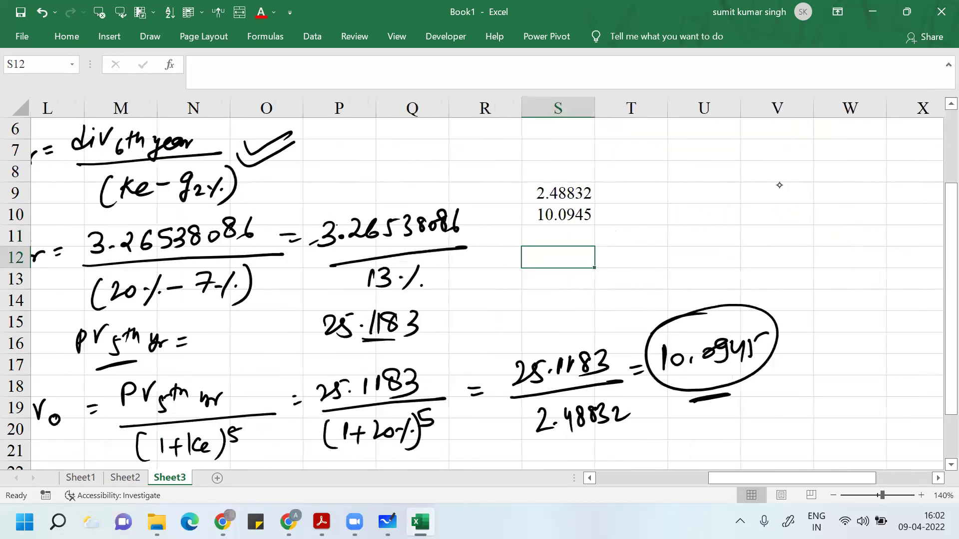
pyautogui.moveTo(733, 332); pyautogui.dragTo(758, 334)
# Step: Draw a vertical ink divider beyond the PV0 result and handwrite 10.0945 on its far side
pyautogui.moveTo(776, 144); pyautogui.dragTo(754, 434)
pyautogui.moveTo(802, 190)
pyautogui.mouseDown()
pyautogui.moveTo(801, 210)
pyautogui.moveTo(818, 193)
pyautogui.moveTo(888, 194)
pyautogui.moveTo(883, 202)
pyautogui.mouseUp()
pyautogui.click(831, 199)
pyautogui.moveTo(895, 179)
pyautogui.mouseDown()
pyautogui.moveTo(891, 200)
pyautogui.moveTo(920, 175)
pyautogui.mouseUp()
# Step: Handwrite the supernormal growth present value 5.66083 beneath 10.0945 and draw a sum line under both
pyautogui.hscroll(-5, 779, 186)
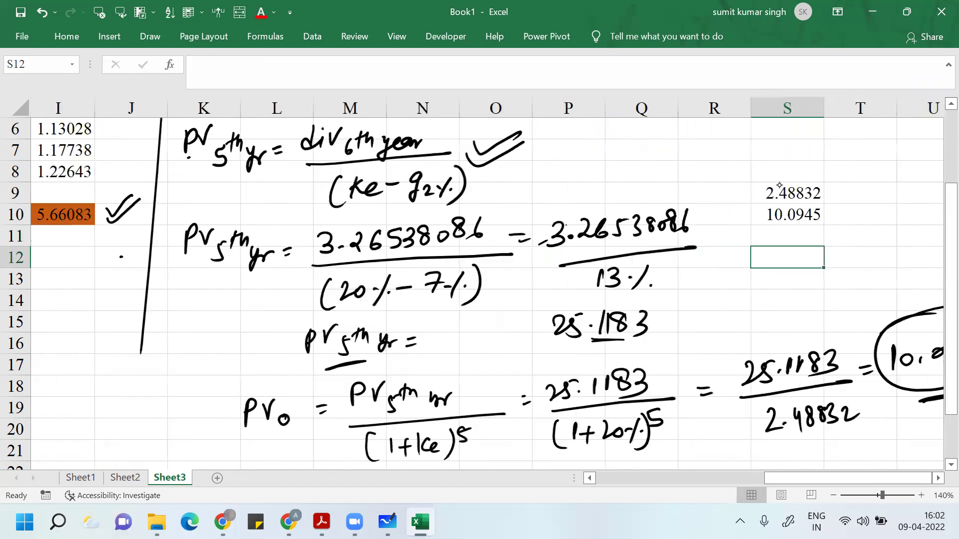
pyautogui.hscroll(3, 779, 186)
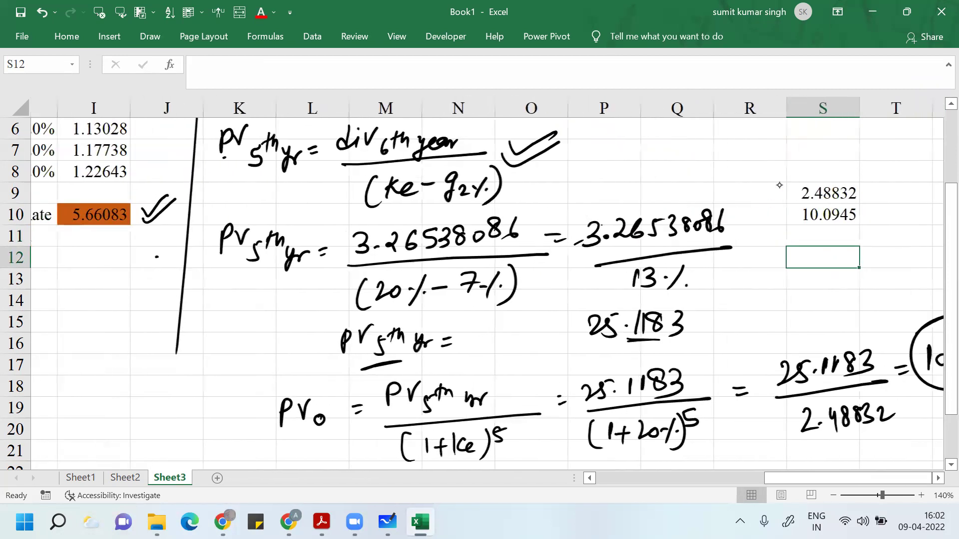
pyautogui.hscroll(3, 779, 185)
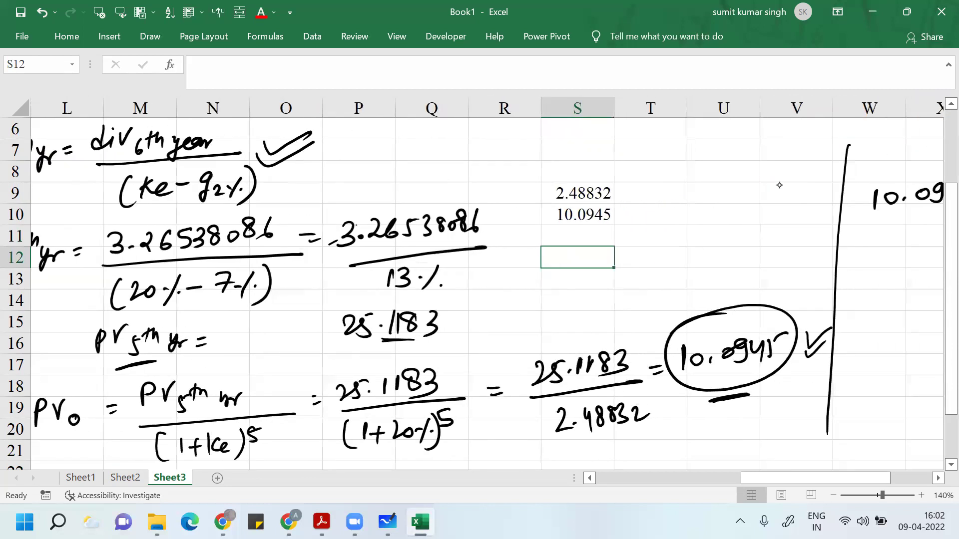
pyautogui.moveTo(742, 215)
pyautogui.mouseDown()
pyautogui.moveTo(747, 233)
pyautogui.moveTo(738, 232)
pyautogui.mouseUp()
pyautogui.click(761, 228)
pyautogui.moveTo(776, 211); pyautogui.dragTo(774, 225)
pyautogui.moveTo(791, 212); pyautogui.dragTo(788, 225)
pyautogui.moveTo(805, 215)
pyautogui.mouseDown()
pyautogui.moveTo(802, 224)
pyautogui.moveTo(839, 223)
pyautogui.mouseUp()
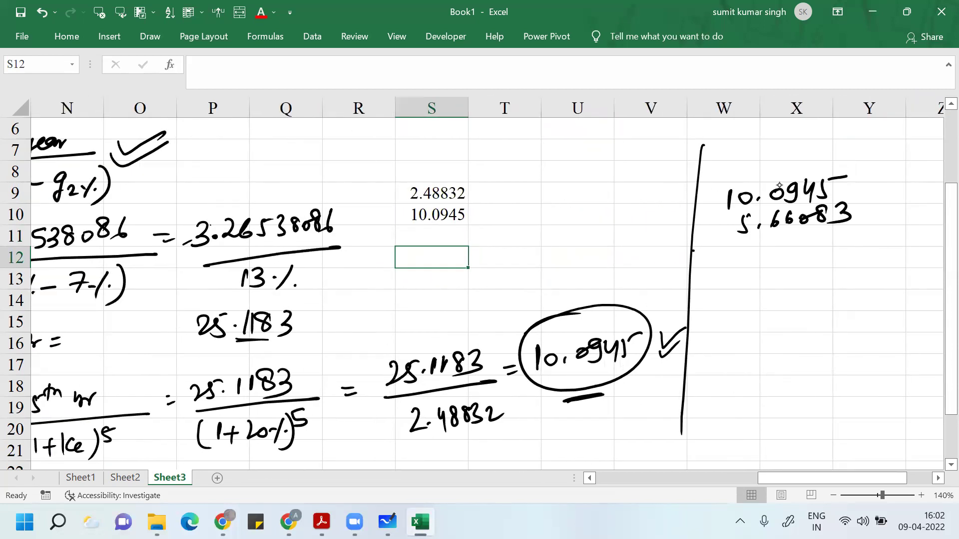
pyautogui.moveTo(694, 251); pyautogui.dragTo(923, 226)
pyautogui.moveTo(900, 224); pyautogui.dragTo(925, 227)
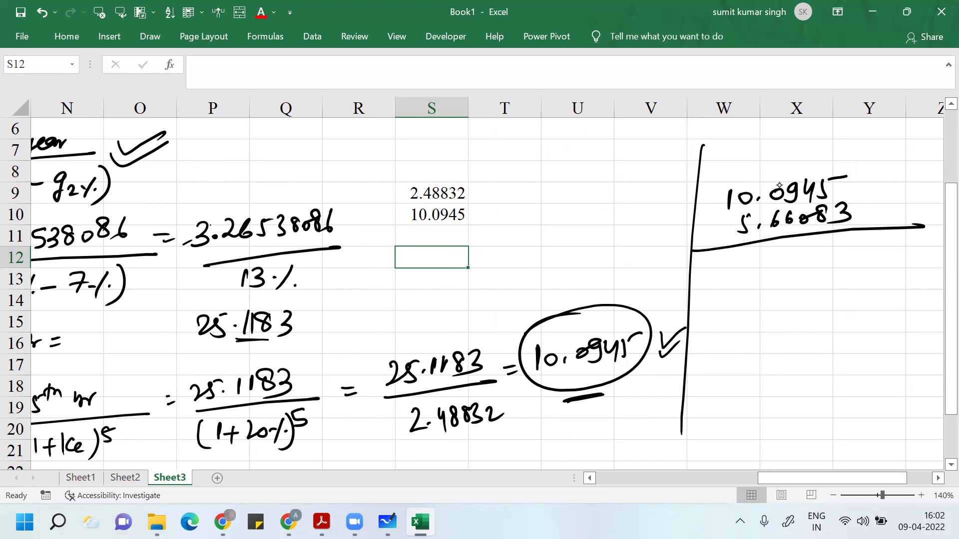
# Step: Handwrite the total 15.75533 below the sum line and underline it
pyautogui.moveTo(859, 243)
pyautogui.mouseDown()
pyautogui.moveTo(860, 263)
pyautogui.moveTo(842, 253)
pyautogui.moveTo(829, 265)
pyautogui.moveTo(811, 258)
pyautogui.moveTo(720, 288)
pyautogui.moveTo(733, 285)
pyautogui.mouseUp()
pyautogui.click(753, 272)
pyautogui.moveTo(738, 263); pyautogui.dragTo(750, 260)
pyautogui.moveTo(715, 302); pyautogui.dragTo(919, 281)
pyautogui.moveTo(902, 274); pyautogui.dragTo(921, 283)
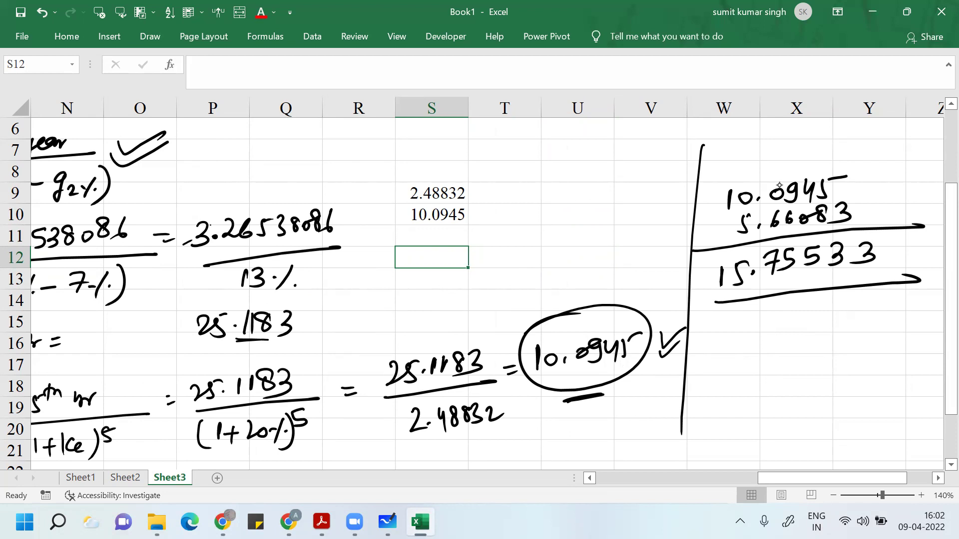
# Step: Switch to Microsoft Whiteboard and add a minus sign before the 25 in the fourth line of the formula solution
pyautogui.hotkey('alt', 'Tab')
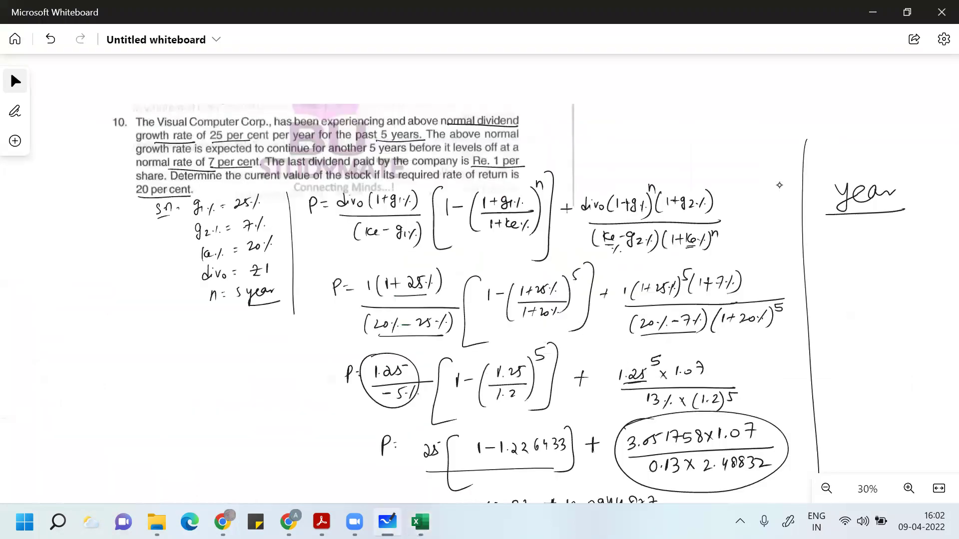
pyautogui.scroll(-5, 779, 185)
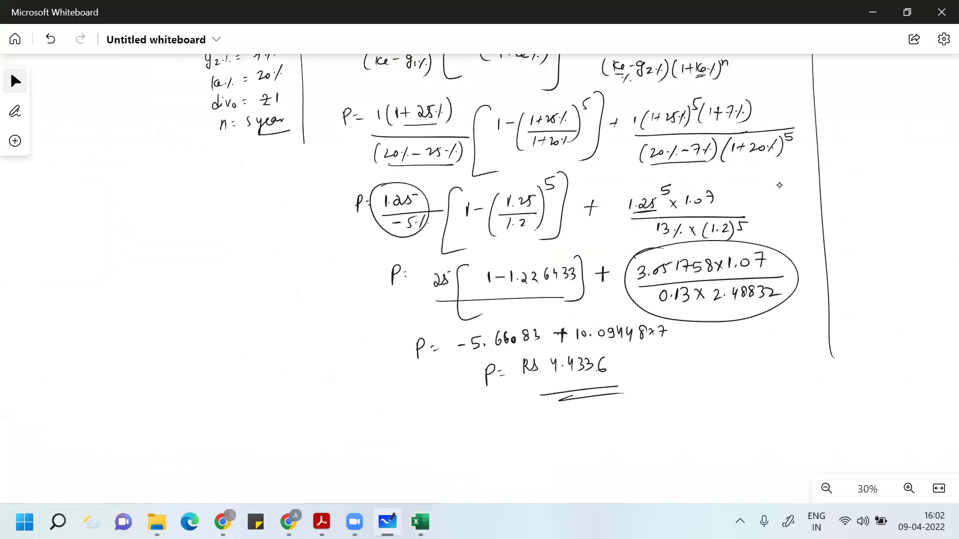
pyautogui.scroll(4, 779, 184)
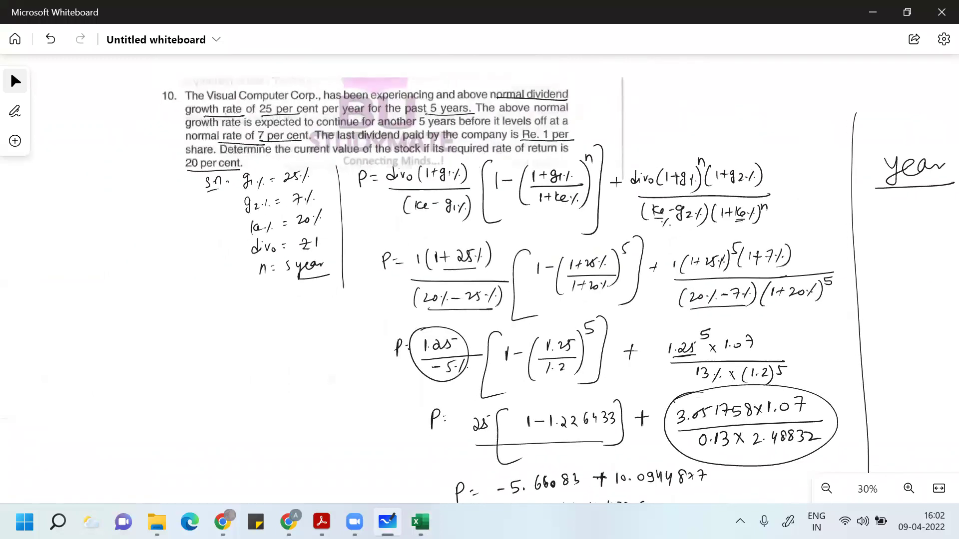
pyautogui.scroll(-2, 560, 284)
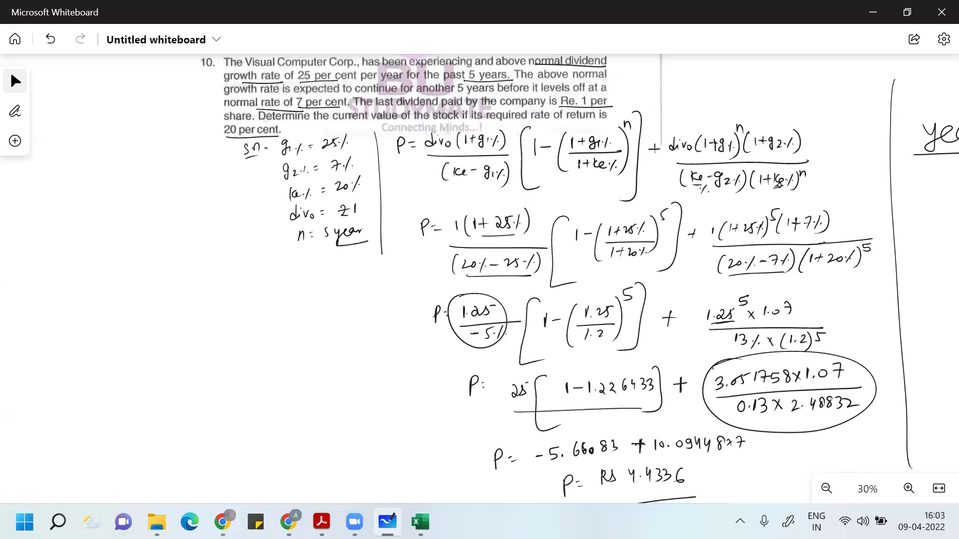
pyautogui.scroll(-2, 579, 279)
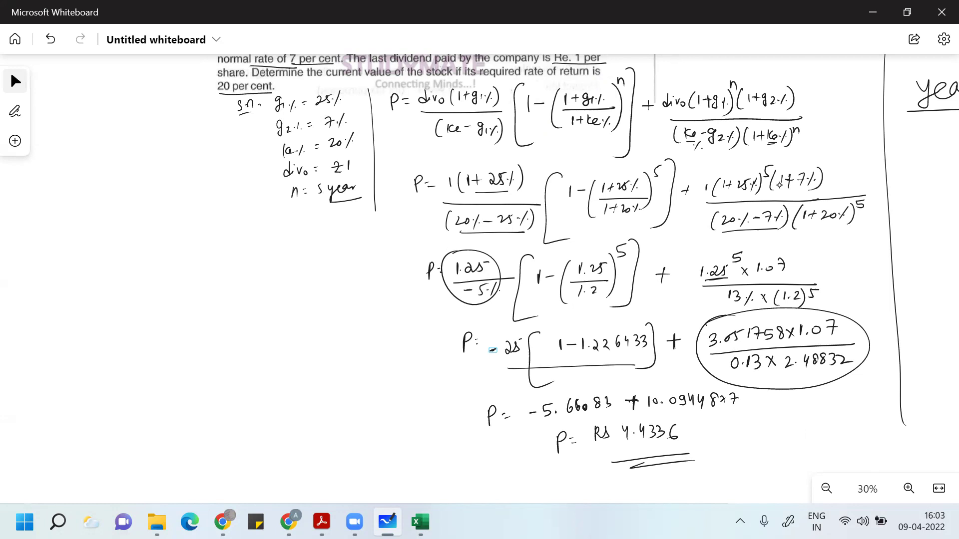
# Step: Change the sign before 5.66083 to plus and erase the Rs 4.4336 answer on the line beneath
pyautogui.moveTo(533, 407); pyautogui.dragTo(533, 420)
pyautogui.moveTo(597, 432); pyautogui.dragTo(601, 434)
pyautogui.click(15, 81)
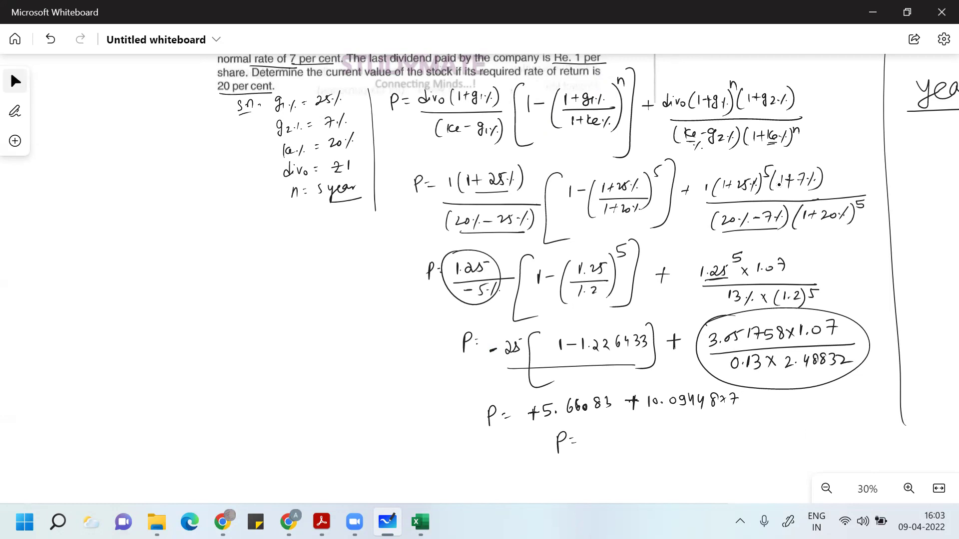
# Step: Draw a line under the sum, handwrite 15.75533 as the underlined P result, and switch back to Excel
pyautogui.moveTo(569, 423); pyautogui.dragTo(719, 413)
pyautogui.hotkey('alt', 'Tab')
pyautogui.hotkey('alt', 'Tab')
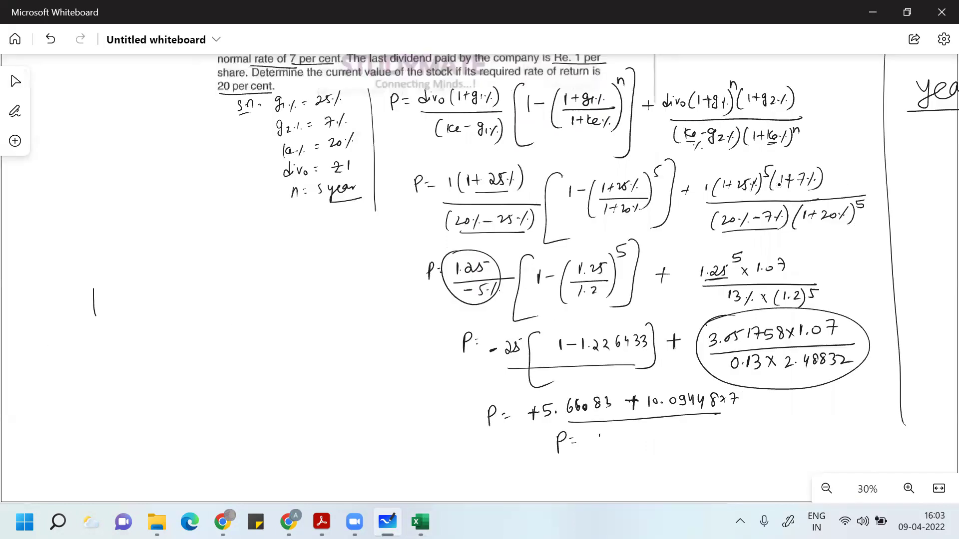
pyautogui.moveTo(608, 433); pyautogui.dragTo(606, 449)
pyautogui.moveTo(608, 433); pyautogui.dragTo(616, 432)
pyautogui.click(624, 439)
pyautogui.hotkey('alt', 'Tab')
pyautogui.hotkey('alt', 'Tab')
pyautogui.moveTo(633, 428)
pyautogui.mouseDown()
pyautogui.moveTo(641, 444)
pyautogui.moveTo(698, 443)
pyautogui.mouseUp()
pyautogui.moveTo(713, 425); pyautogui.dragTo(719, 448)
pyautogui.moveTo(642, 467); pyautogui.dragTo(722, 462)
pyautogui.click(15, 80)
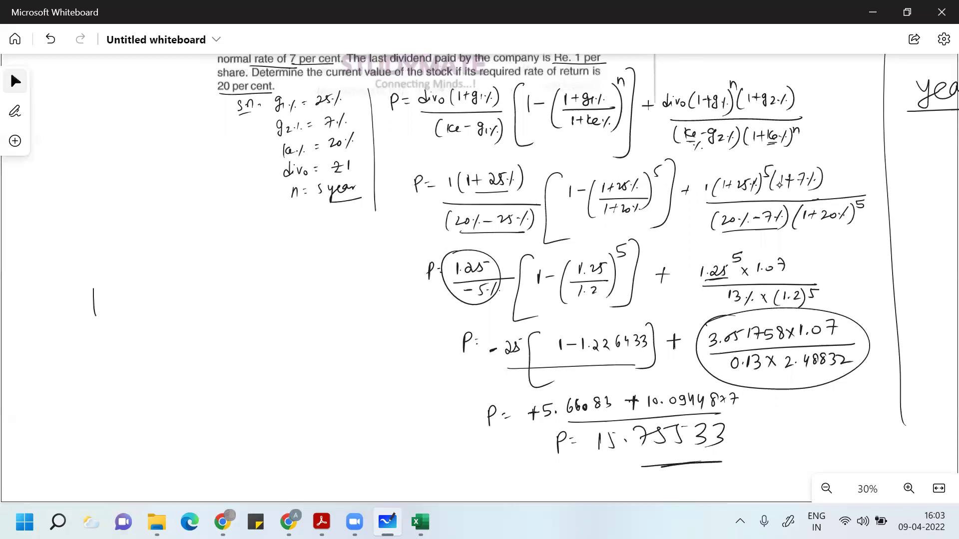
pyautogui.hotkey('alt', 'Tab')
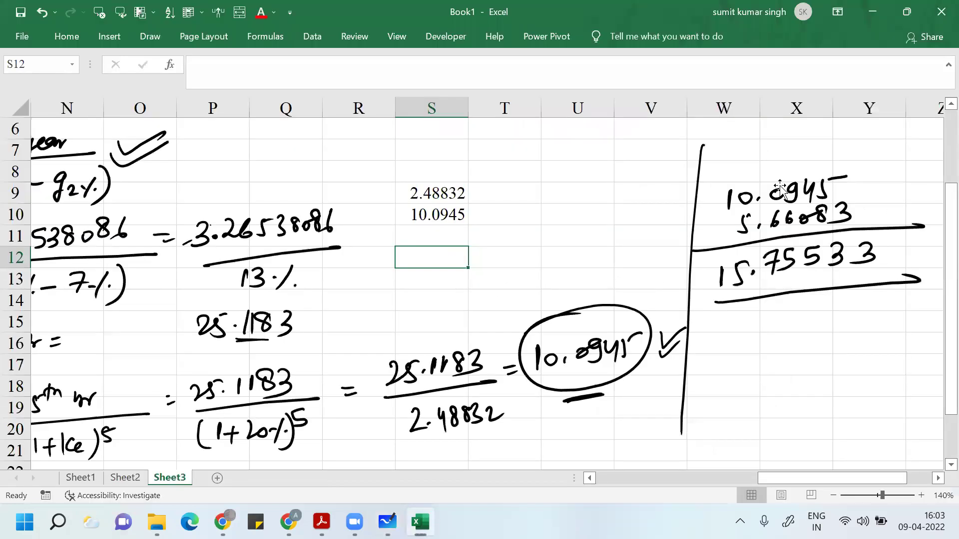